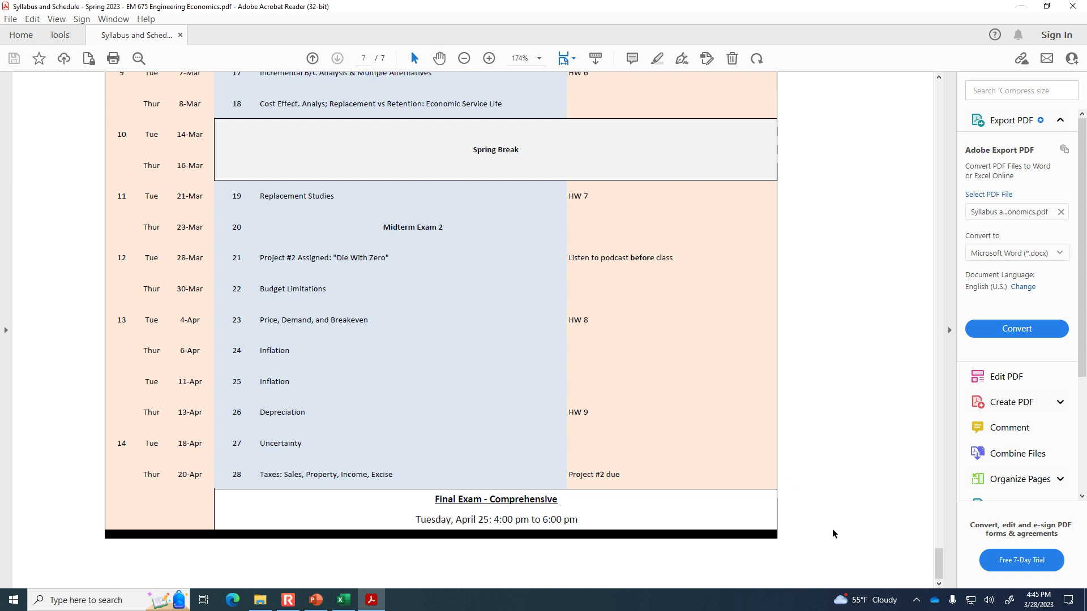
Check the syllabus's final exam date against the April 2023 month in the system calendar
{"action": "left_click", "coordinate": [1038, 600]}
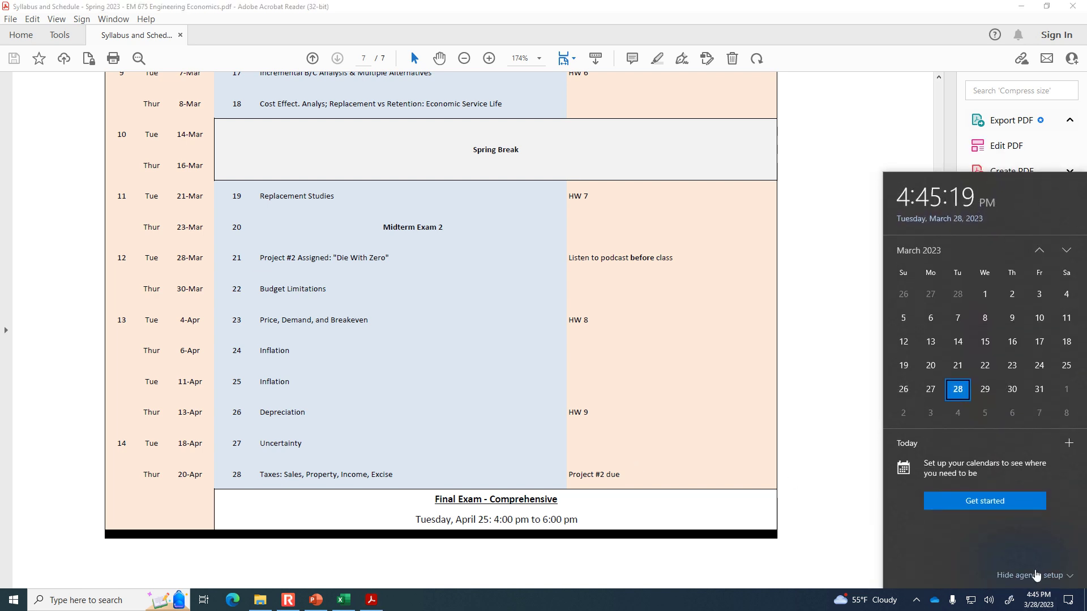
{"action": "left_click", "coordinate": [1066, 250]}
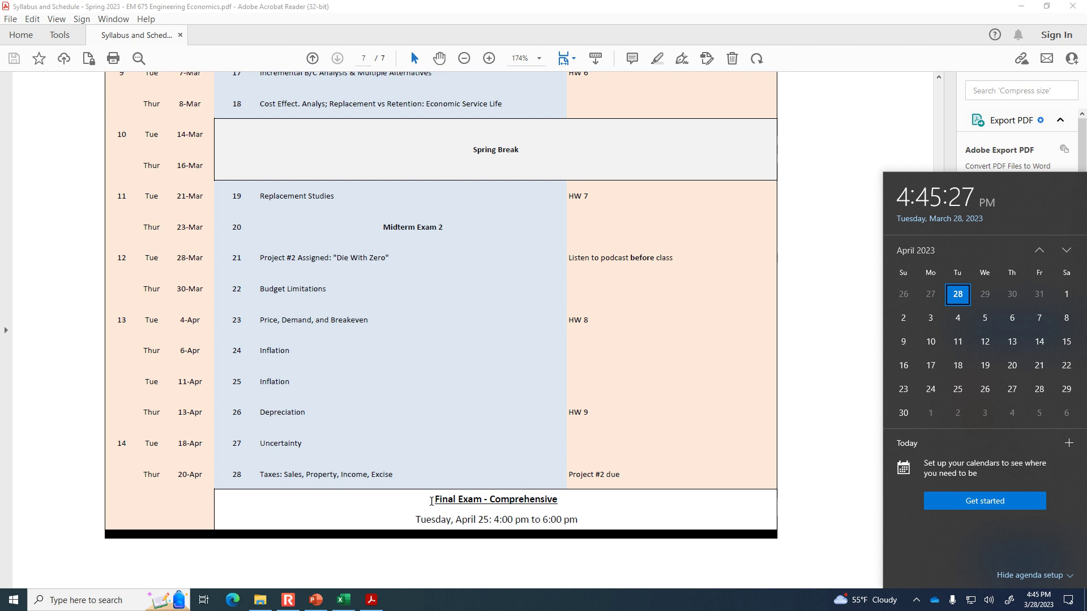
{"action": "left_click", "coordinate": [436, 519]}
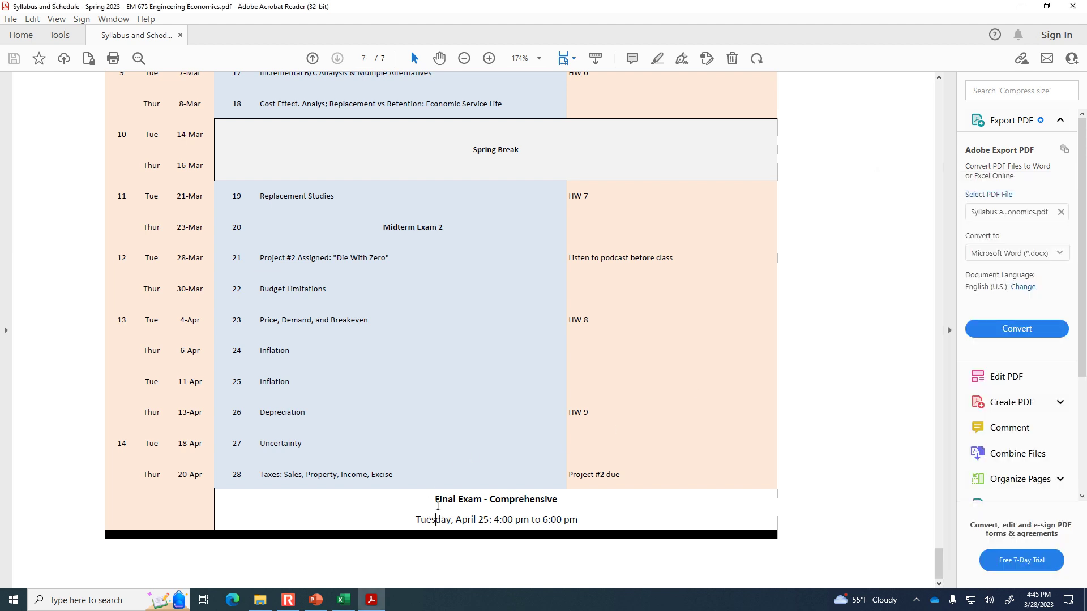
{"action": "right_click", "coordinate": [471, 516]}
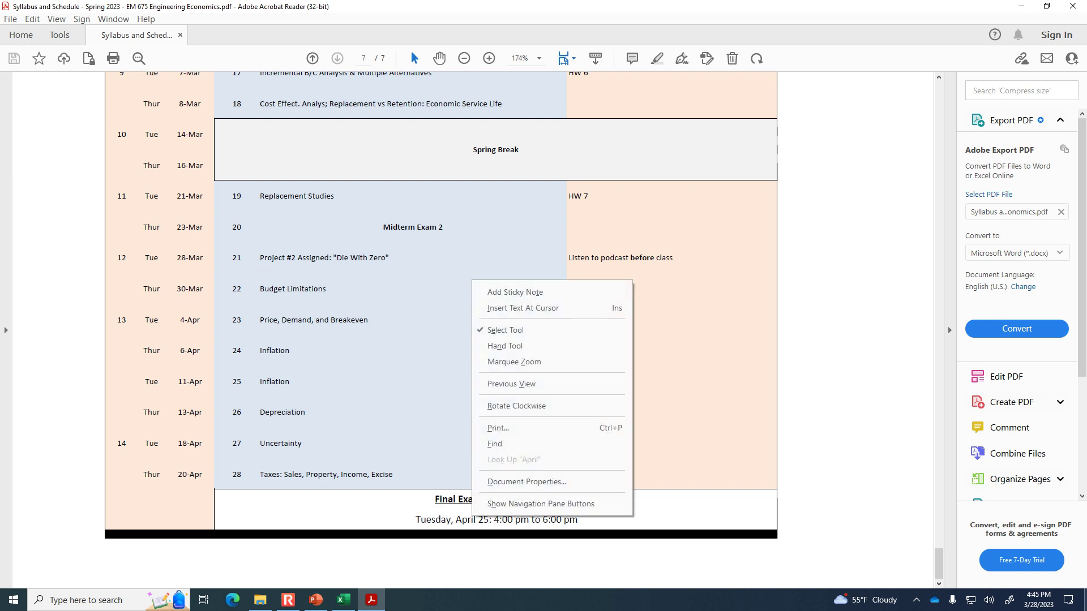
Switch to the Excel parameter assignments workbook and create copies of grouped sheets 1 to 8 before the Master sheet
{"action": "left_click", "coordinate": [343, 599]}
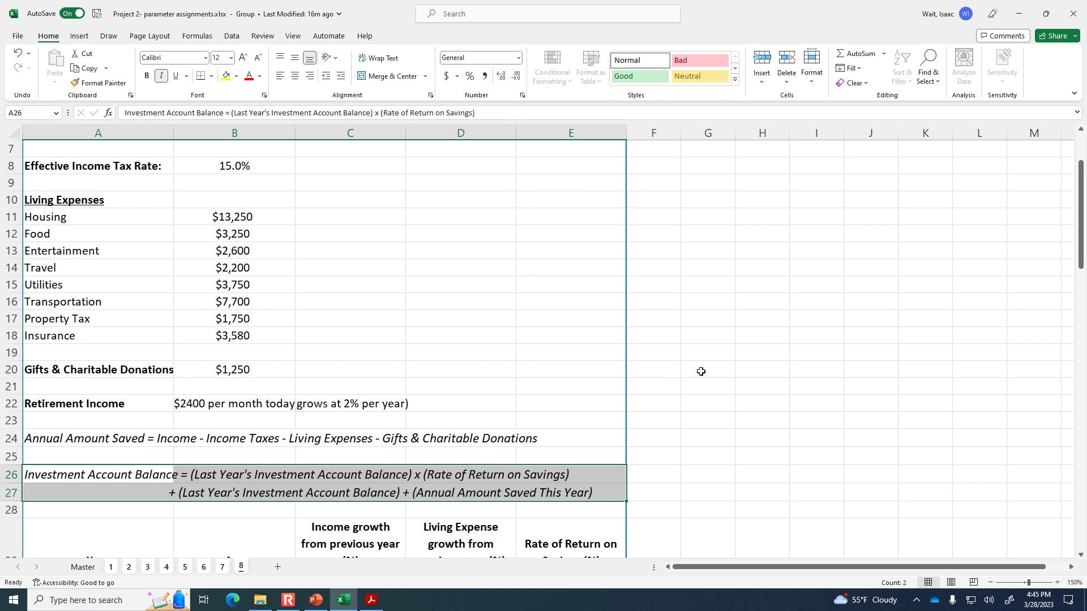
{"action": "left_click", "coordinate": [777, 352]}
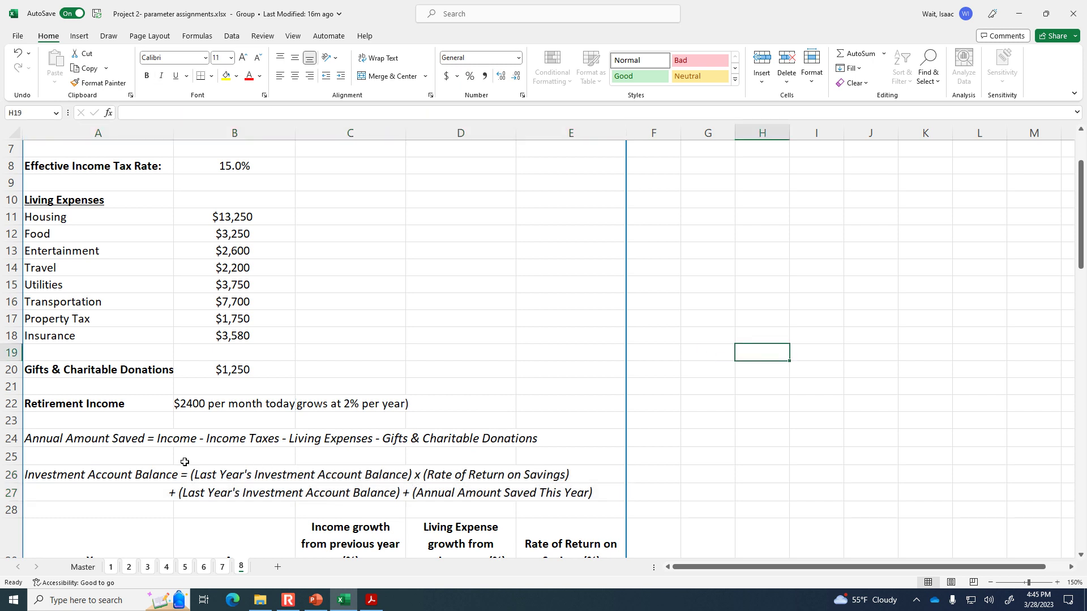
{"action": "left_click_drag", "start_coordinate": [86, 434], "coordinate": [207, 488]}
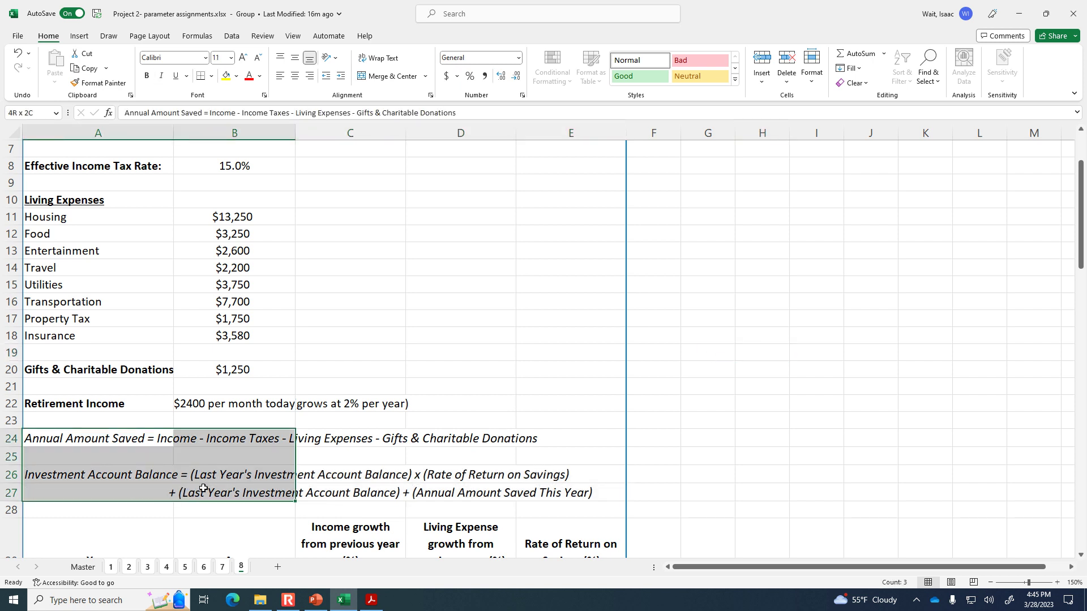
{"action": "right_click", "coordinate": [236, 572]}
{"action": "left_click", "coordinate": [292, 446]}
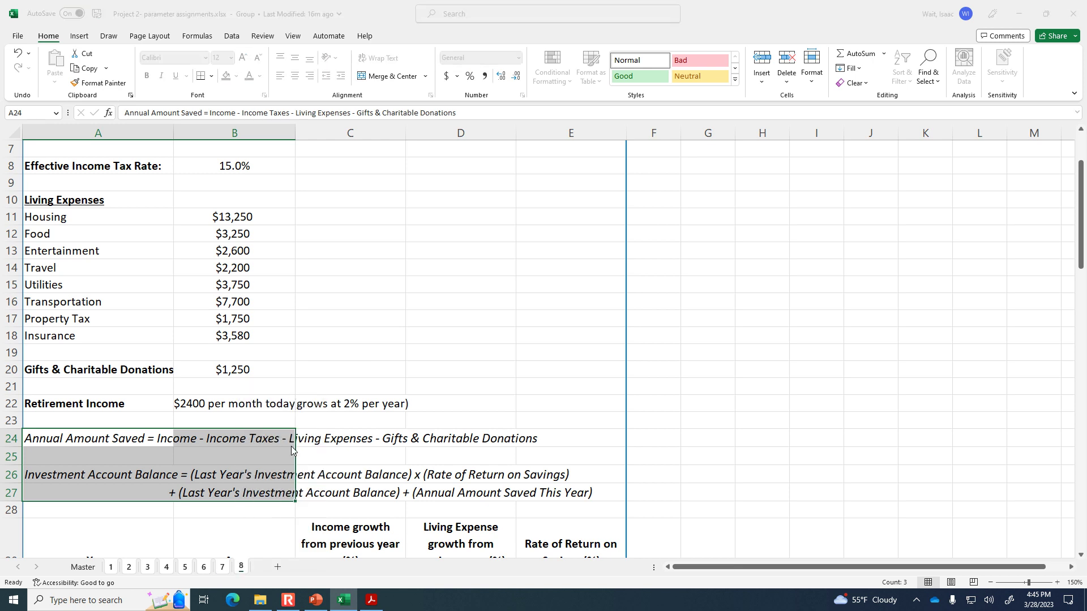
{"action": "left_click", "coordinate": [248, 506]}
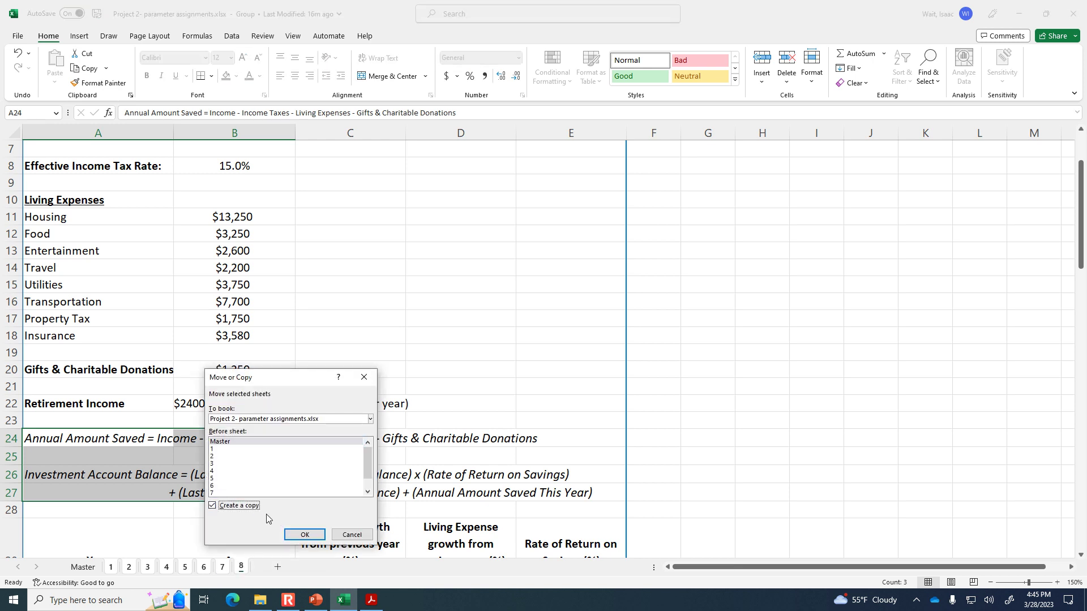
{"action": "left_click", "coordinate": [304, 534]}
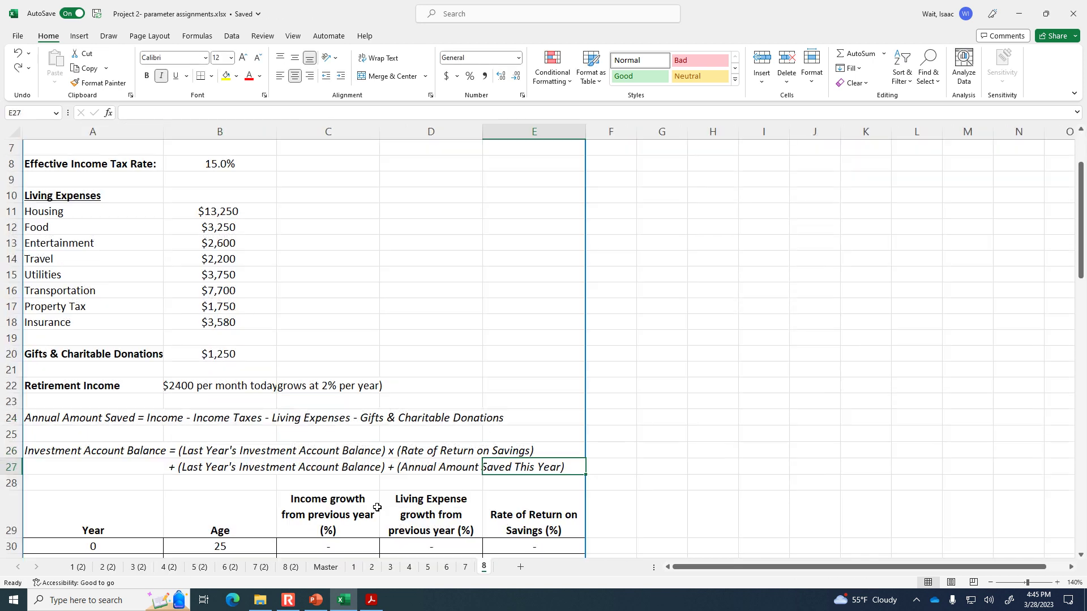
Delete the copied sheets 1 (2) through 7 (2), keeping only the 8 (2) copy
{"action": "left_click", "coordinate": [815, 467]}
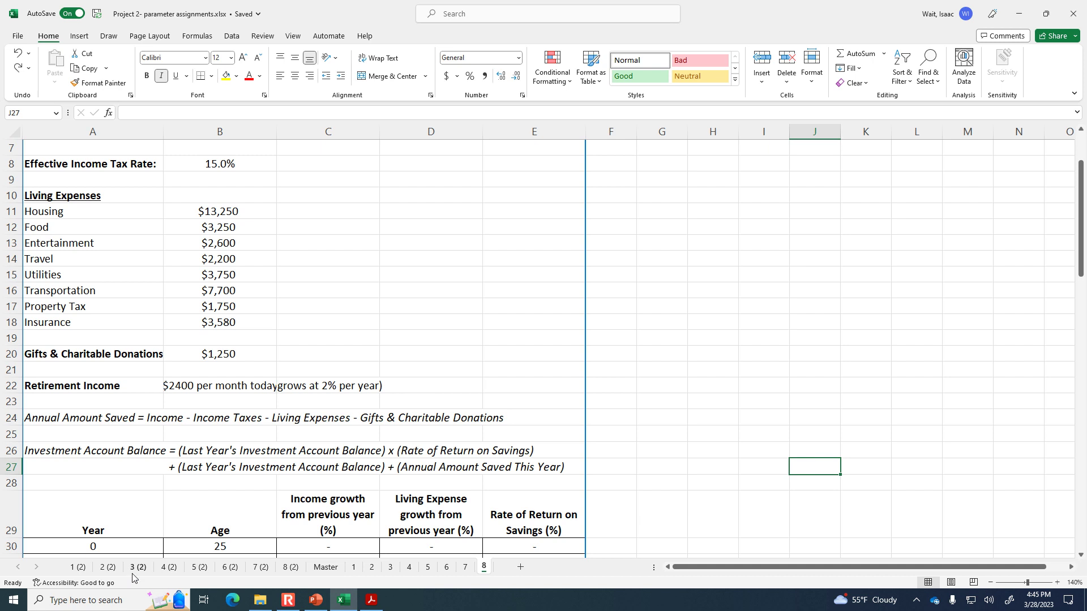
{"action": "left_click", "coordinate": [82, 569]}
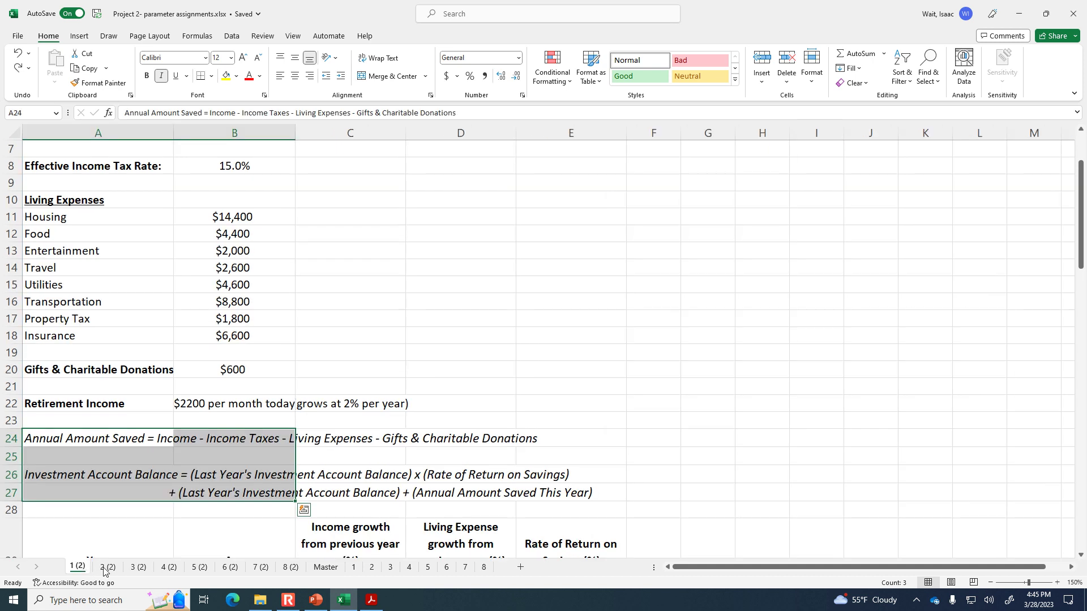
{"action": "left_click", "coordinate": [291, 568]}
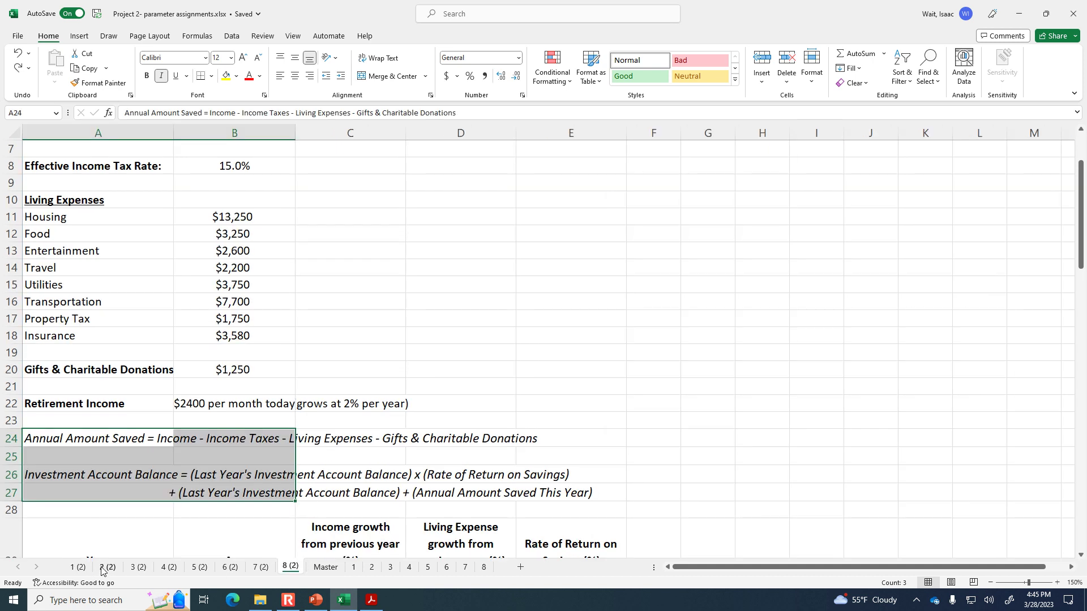
{"action": "left_click", "coordinate": [79, 568]}
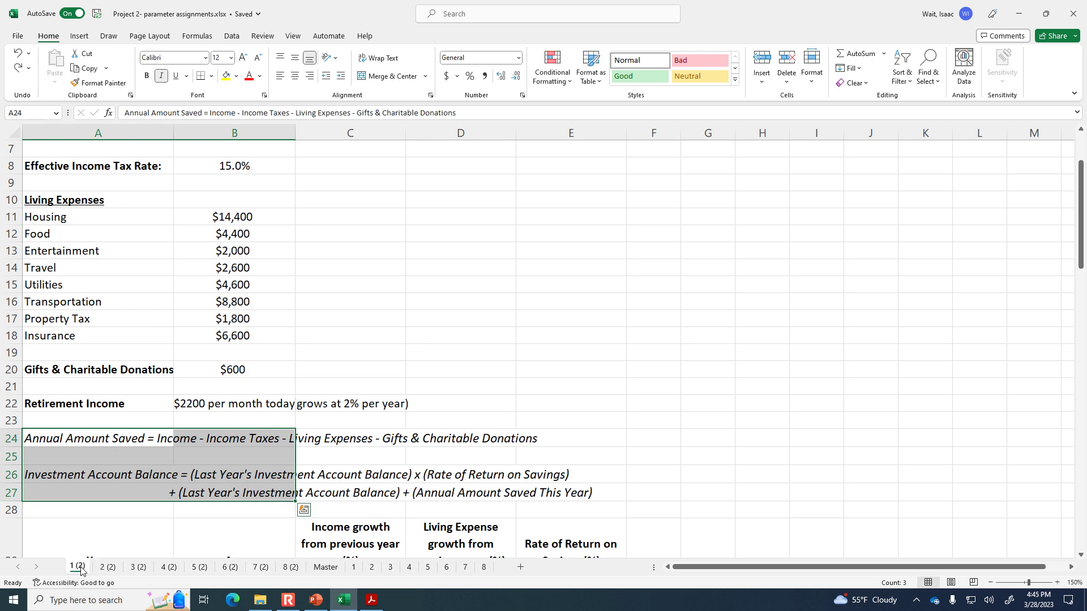
{"action": "left_click", "coordinate": [260, 567]}
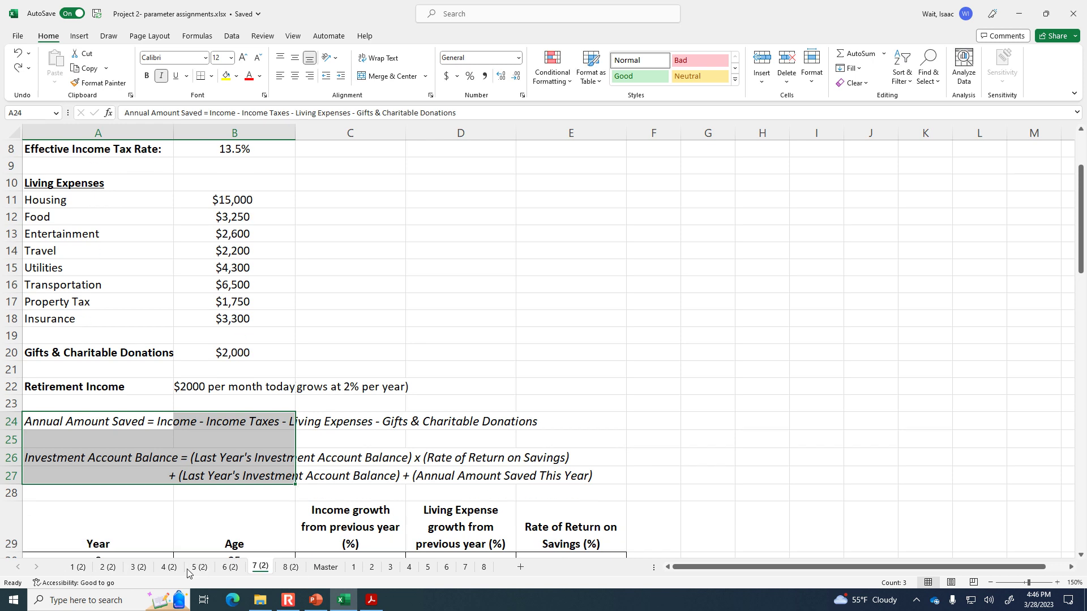
{"action": "left_click", "coordinate": [78, 567], "text": "shift"}
{"action": "right_click", "coordinate": [80, 568]}
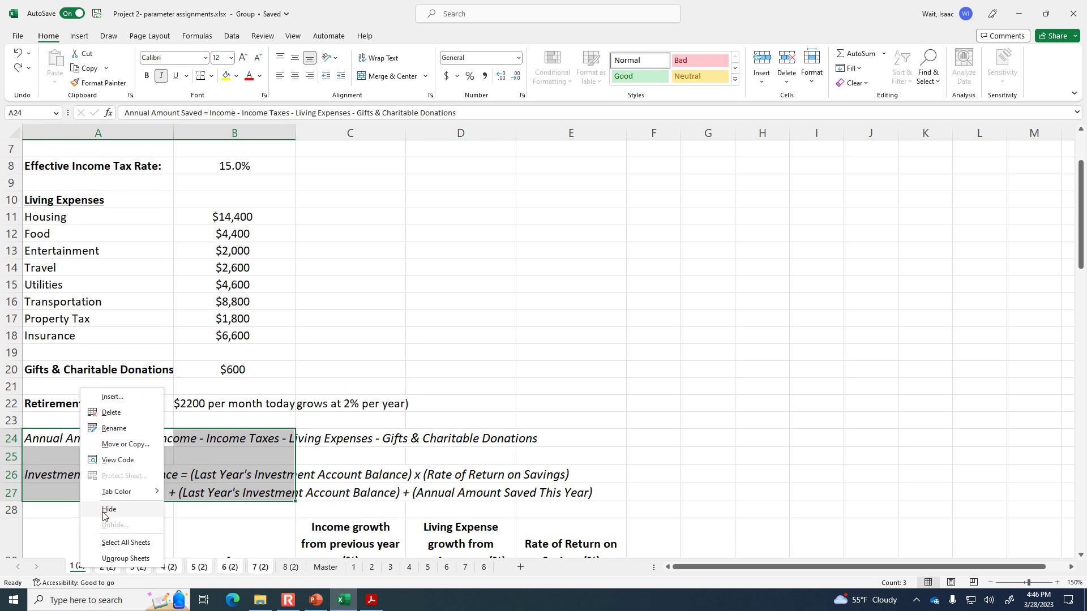
{"action": "left_click", "coordinate": [111, 413]}
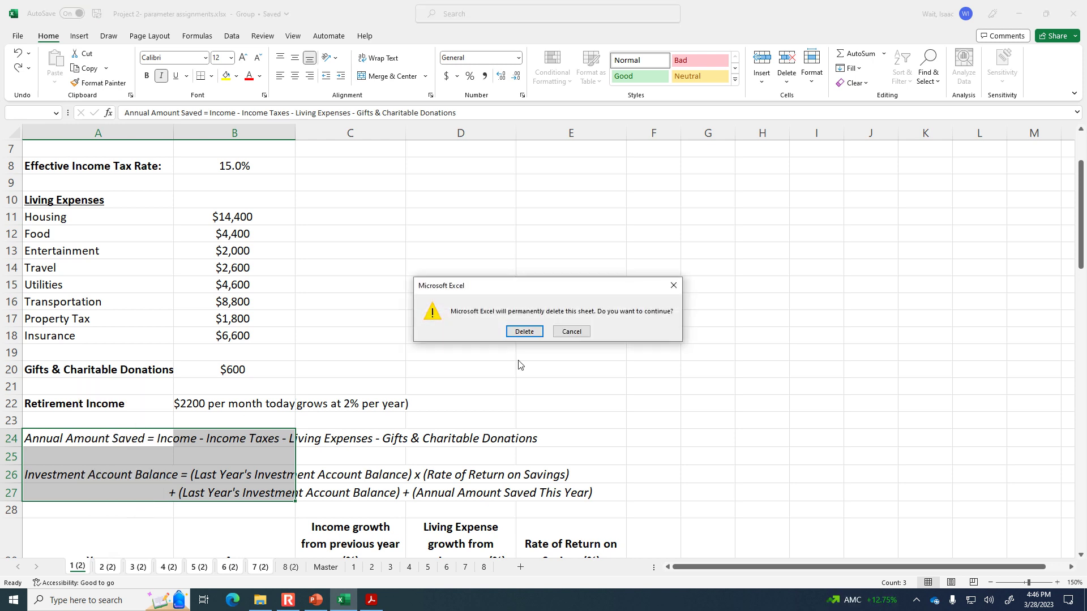
{"action": "left_click", "coordinate": [524, 332]}
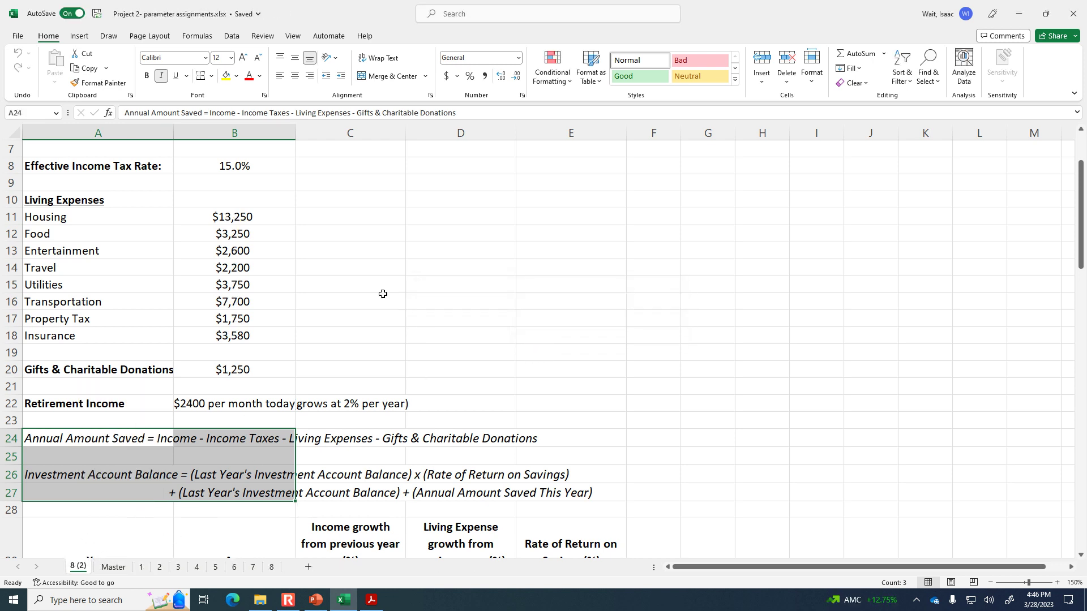
Add the column headings Income in G29 and Expenses in H29, beside the yearly growth table
{"action": "left_click", "coordinate": [572, 199]}
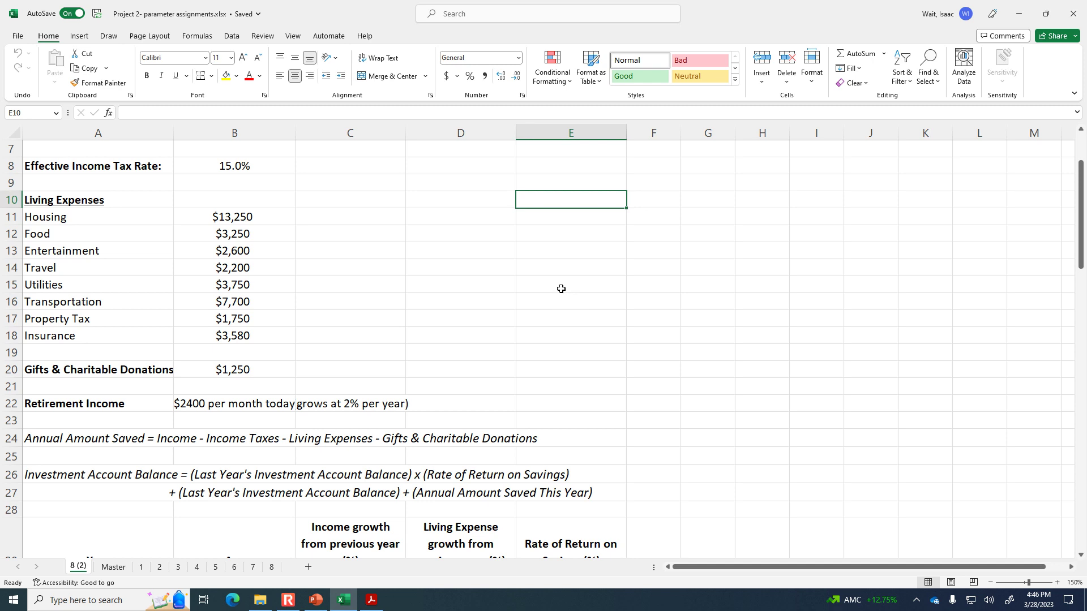
{"action": "scroll", "coordinate": [563, 302], "scroll_direction": "down", "scroll_amount": 5}
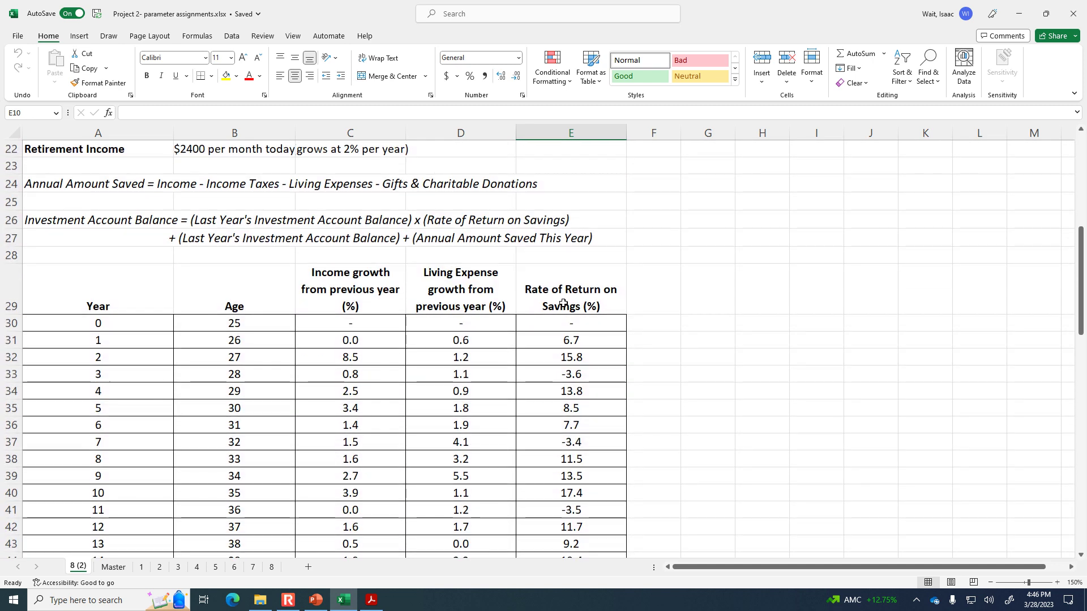
{"action": "left_click", "coordinate": [722, 291]}
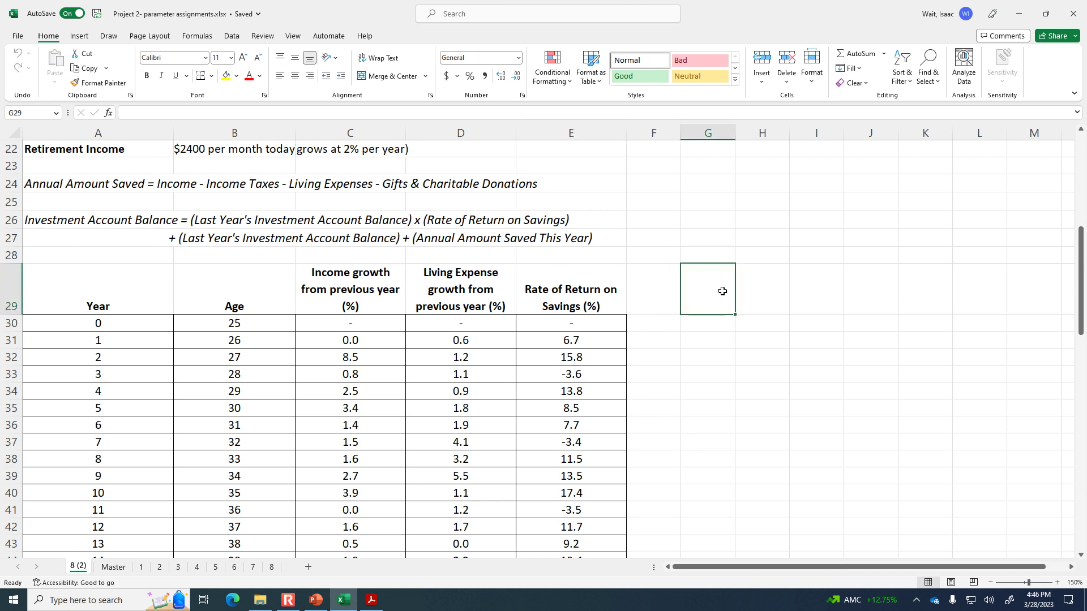
{"action": "type", "text": "Income"}
{"action": "key", "text": "Tab"}
{"action": "type", "text": "Expenses"}
{"action": "key", "text": "Tab"}
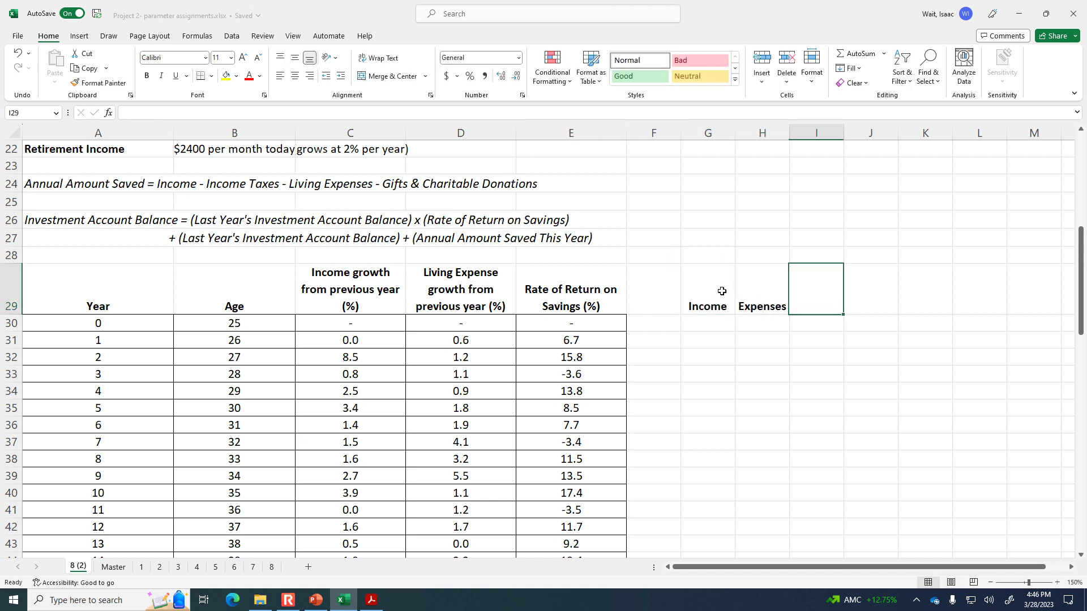
Link the year 0 Income cell G30 to the starting income in B6 and widen column G slightly
{"action": "left_click", "coordinate": [709, 321]}
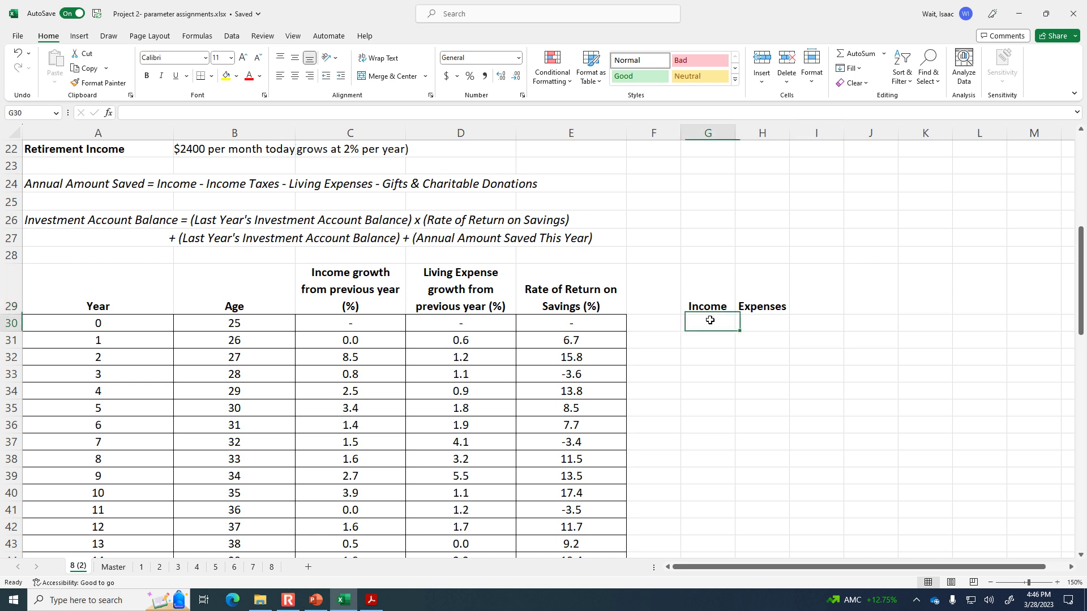
{"action": "scroll", "coordinate": [677, 383], "scroll_direction": "up", "scroll_amount": 7}
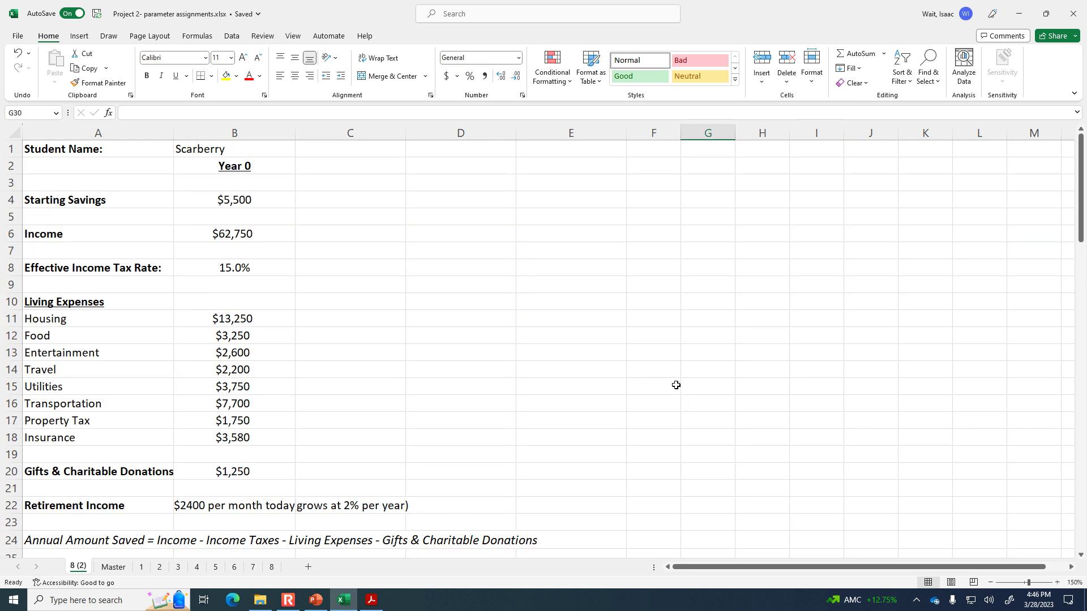
{"action": "scroll", "coordinate": [292, 186], "scroll_direction": "down", "scroll_amount": 3}
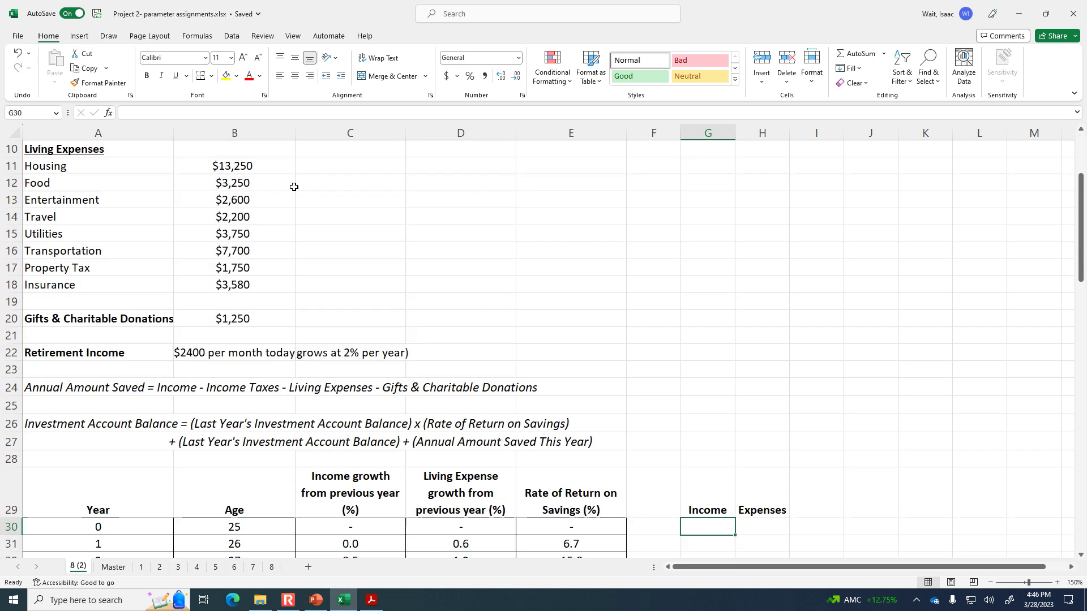
{"action": "type", "text": "="}
{"action": "scroll", "coordinate": [304, 184], "scroll_direction": "up", "scroll_amount": 3}
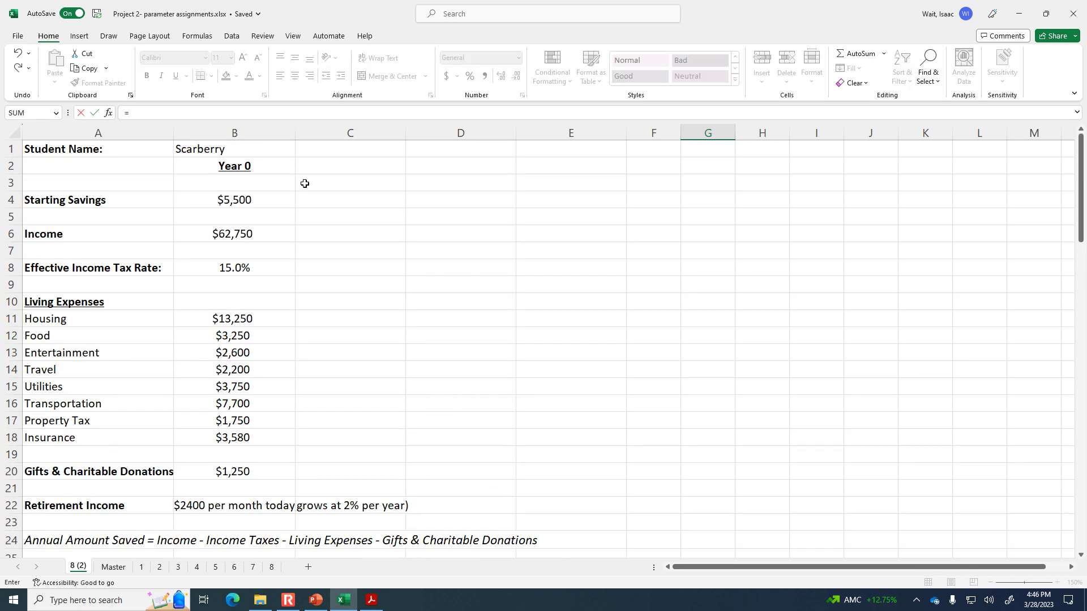
{"action": "left_click", "coordinate": [244, 233]}
{"action": "key", "text": "Return"}
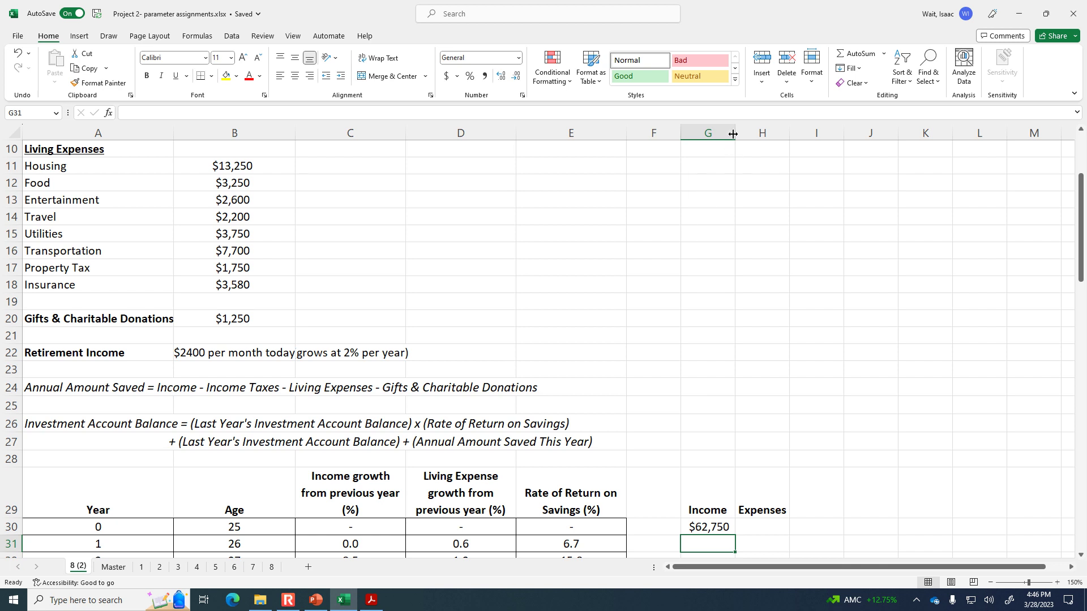
{"action": "left_click_drag", "start_coordinate": [731, 134], "coordinate": [739, 133]}
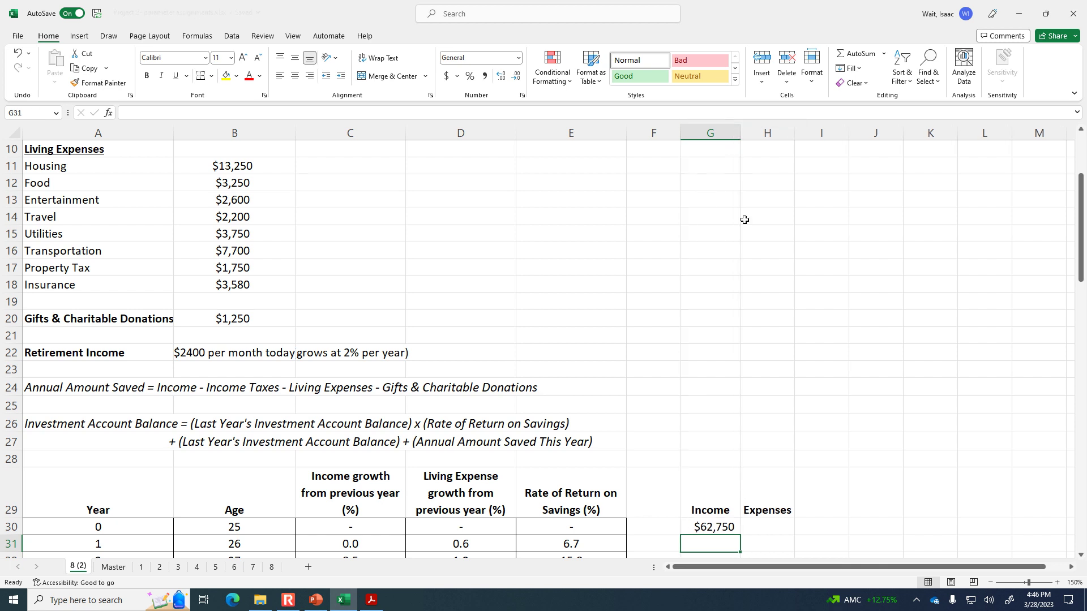
Replace the Expenses heading in H29 with Income Taxes
{"action": "left_click", "coordinate": [758, 528]}
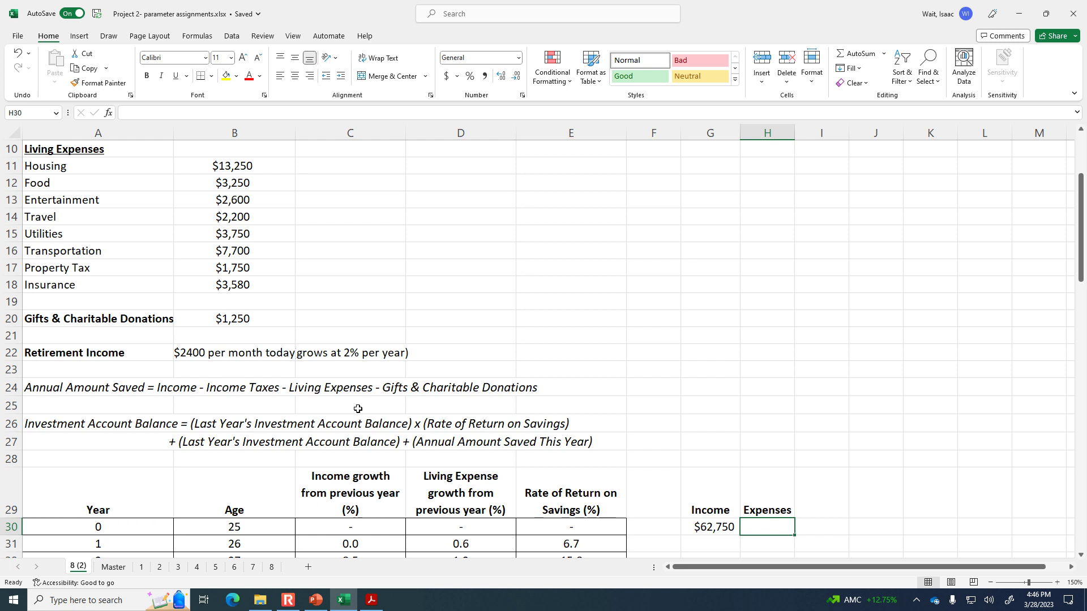
{"action": "left_click", "coordinate": [765, 503]}
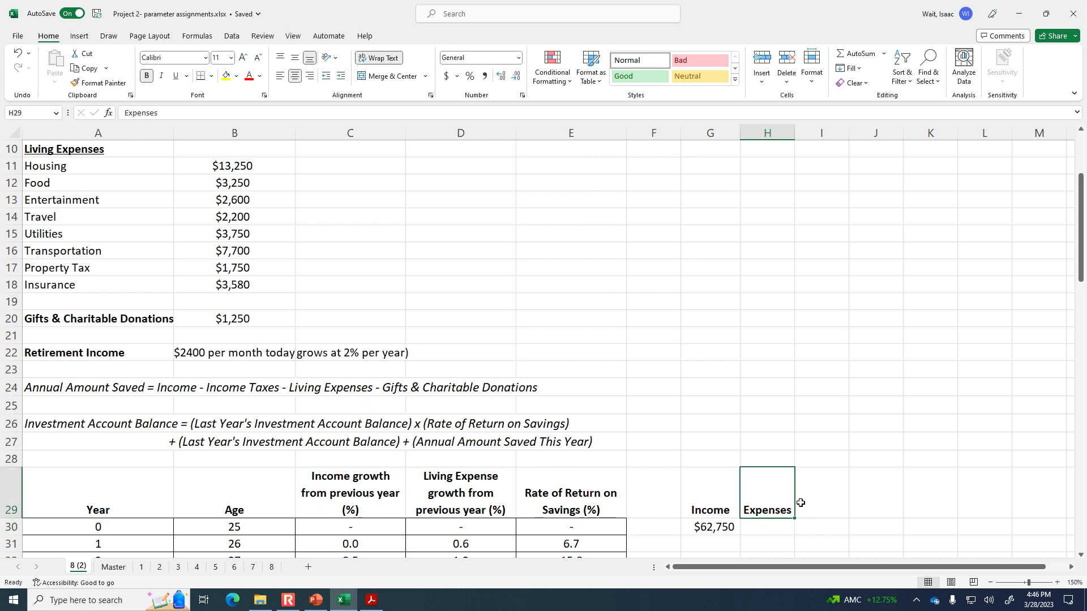
{"action": "left_click", "coordinate": [43, 390]}
{"action": "left_click", "coordinate": [774, 503]}
{"action": "type", "text": "Income Taxes"}
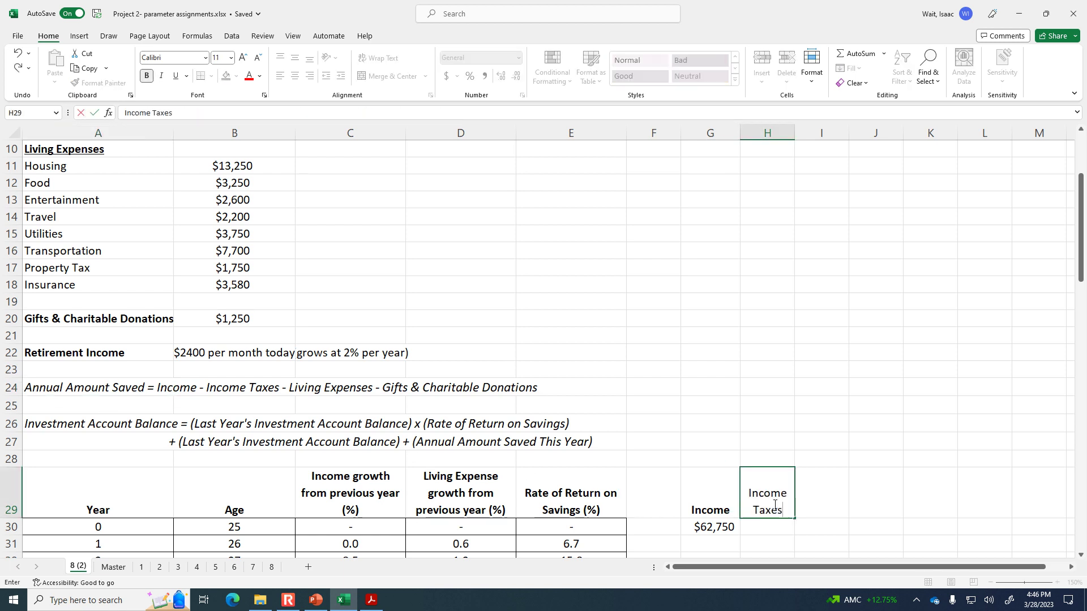
{"action": "key", "text": "Return"}
Add the headings Living Expenses in I29 and Gifts & Charitable Donations in J29, widening column J so its words fit unbroken
{"action": "left_click", "coordinate": [816, 498]}
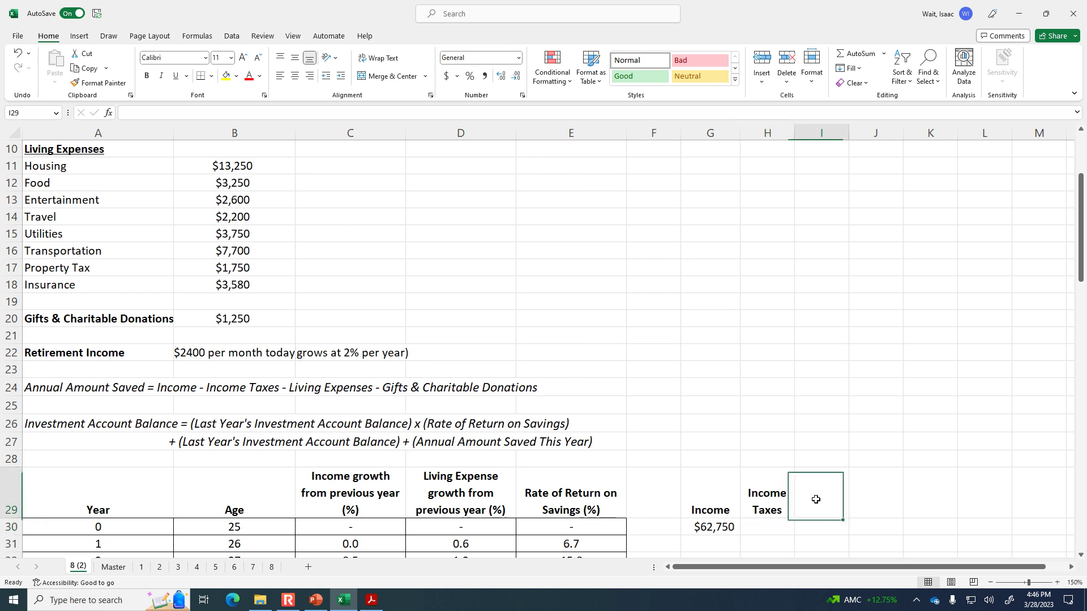
{"action": "type", "text": "Living Expenses"}
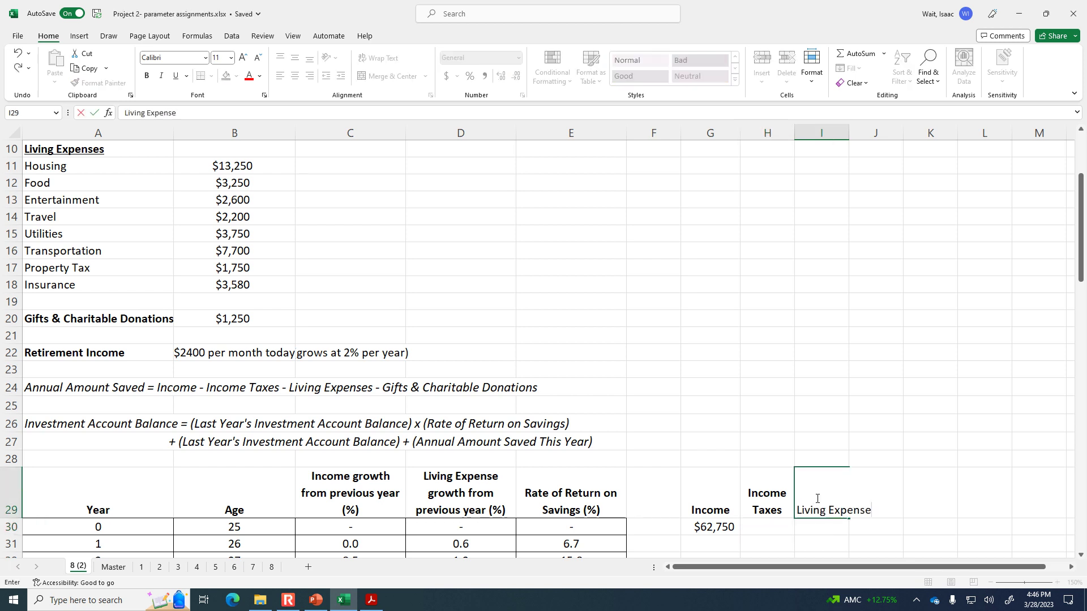
{"action": "key", "text": "Tab"}
{"action": "type", "text": "Gifts & Charitable Donations"}
{"action": "key", "text": "Return"}
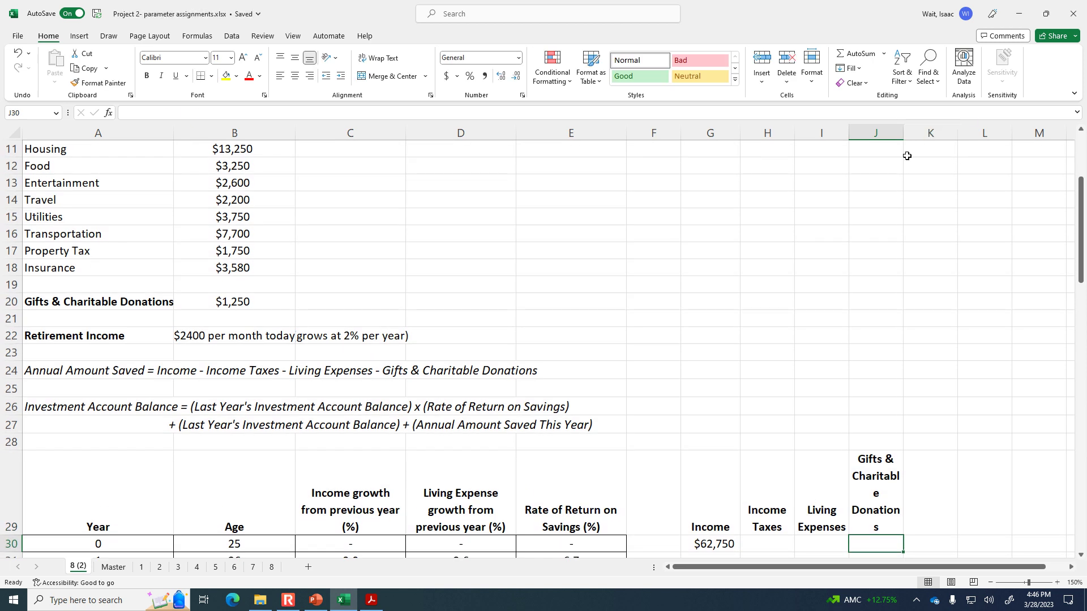
{"action": "left_click_drag", "start_coordinate": [904, 133], "coordinate": [922, 135]}
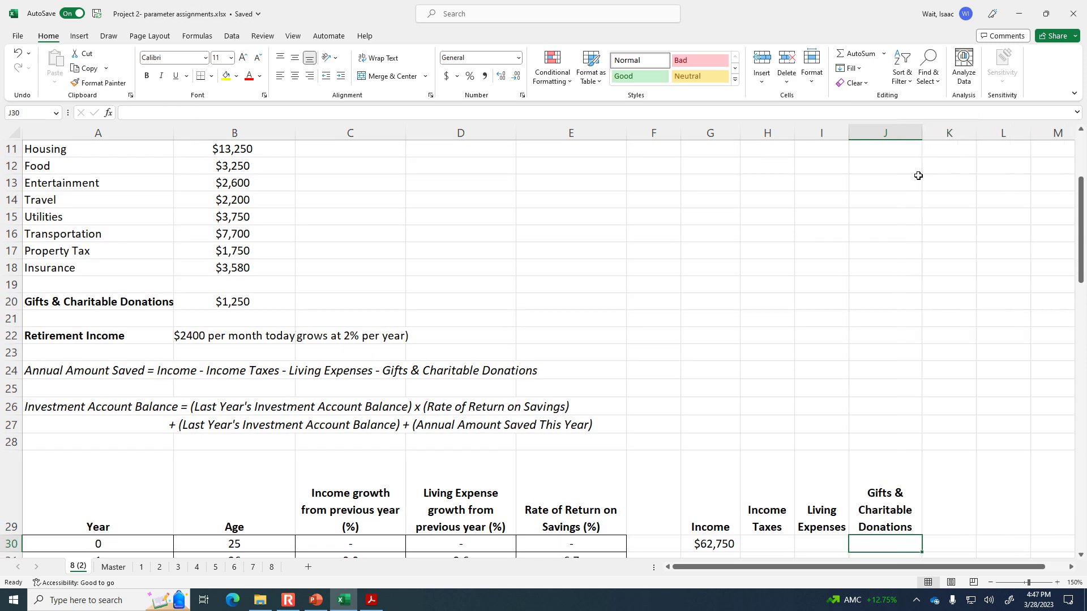
Add the column heading Amount Saved in K29, beside the Gifts & Charitable Donations heading
{"action": "left_click", "coordinate": [945, 487]}
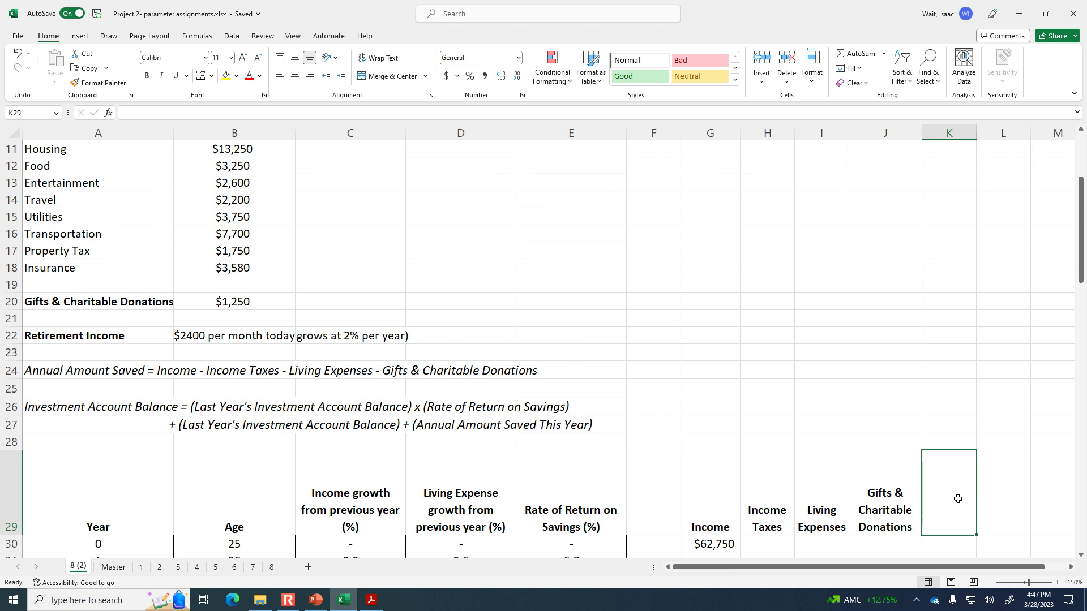
{"action": "left_click", "coordinate": [399, 111]}
{"action": "type", "text": "Amount Saved"}
{"action": "key", "text": "Return"}
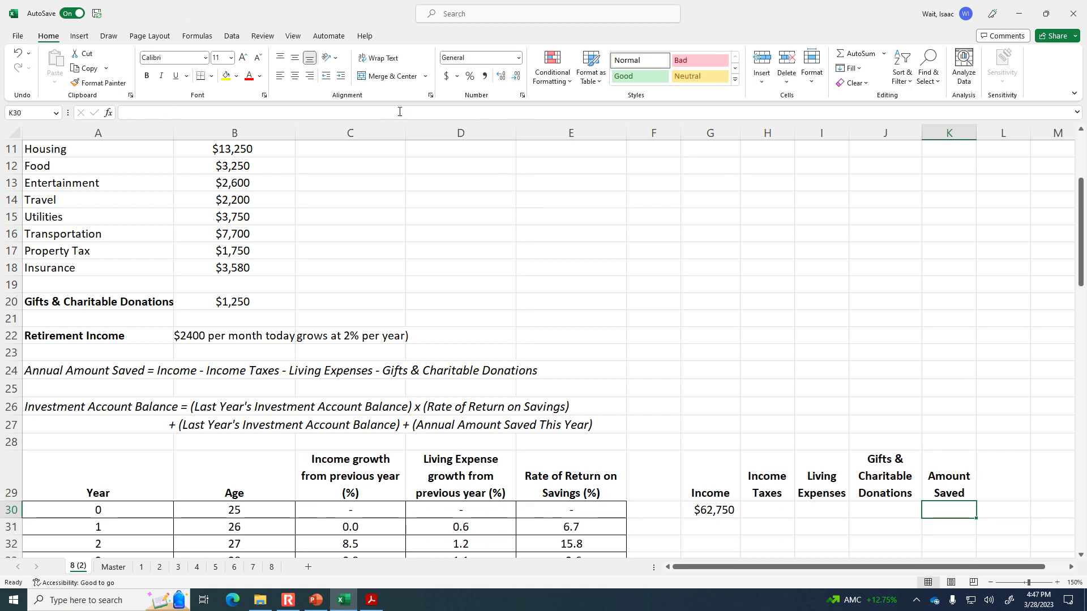
Calculate the Income Taxes in H30 as .15 times the income in G30, following the effective income tax rate
{"action": "left_click", "coordinate": [773, 514]}
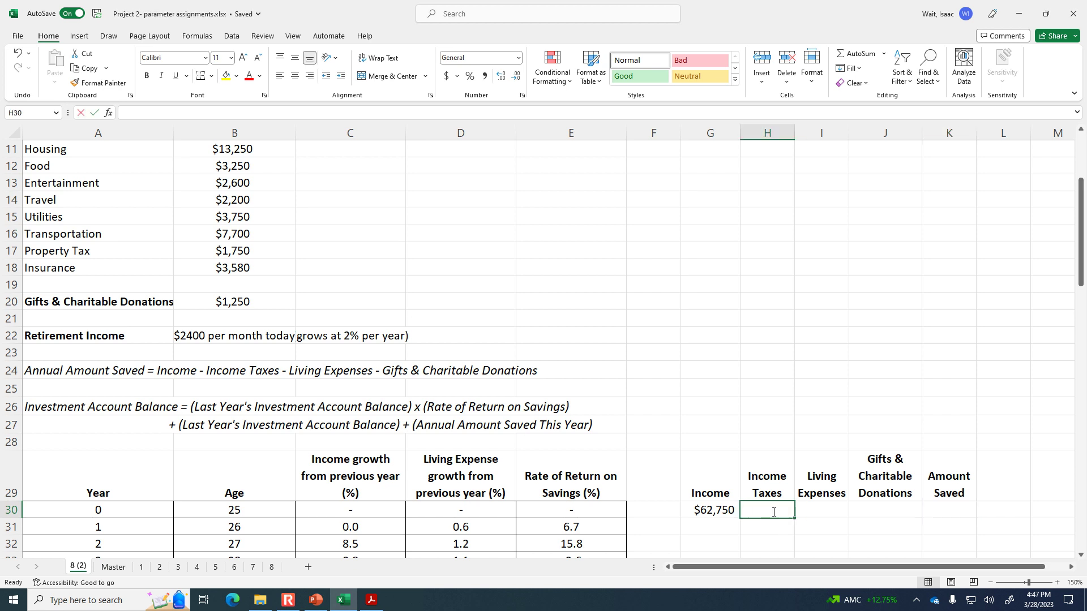
{"action": "type", "text": "="}
{"action": "scroll", "coordinate": [547, 448], "scroll_direction": "up", "scroll_amount": 3}
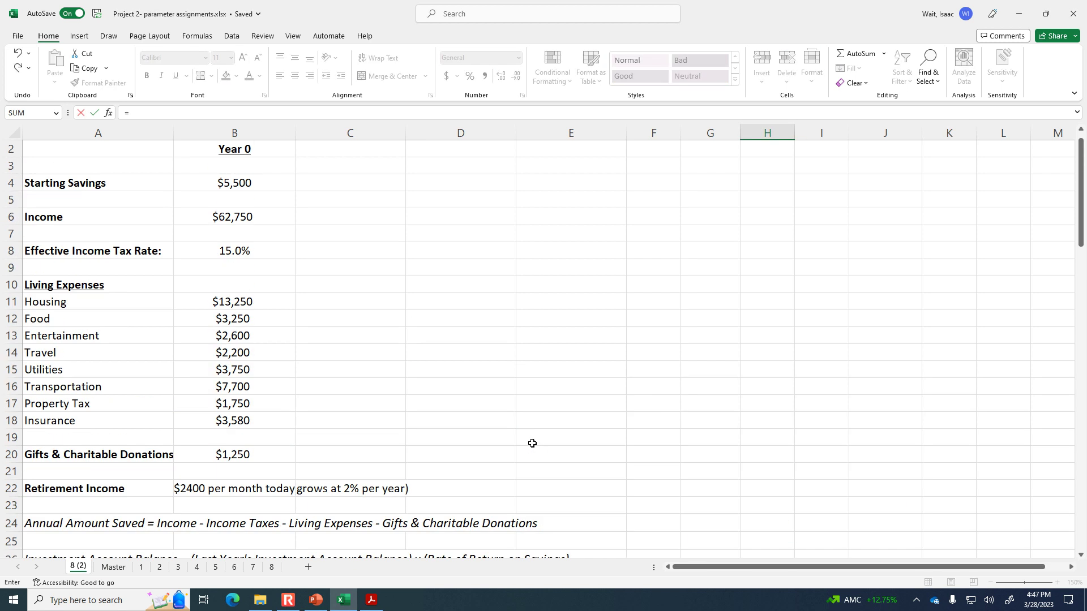
{"action": "scroll", "coordinate": [532, 443], "scroll_direction": "down", "scroll_amount": 3}
{"action": "type", "text": ".15*"}
{"action": "key", "text": "Left"}
{"action": "key", "text": "Return"}
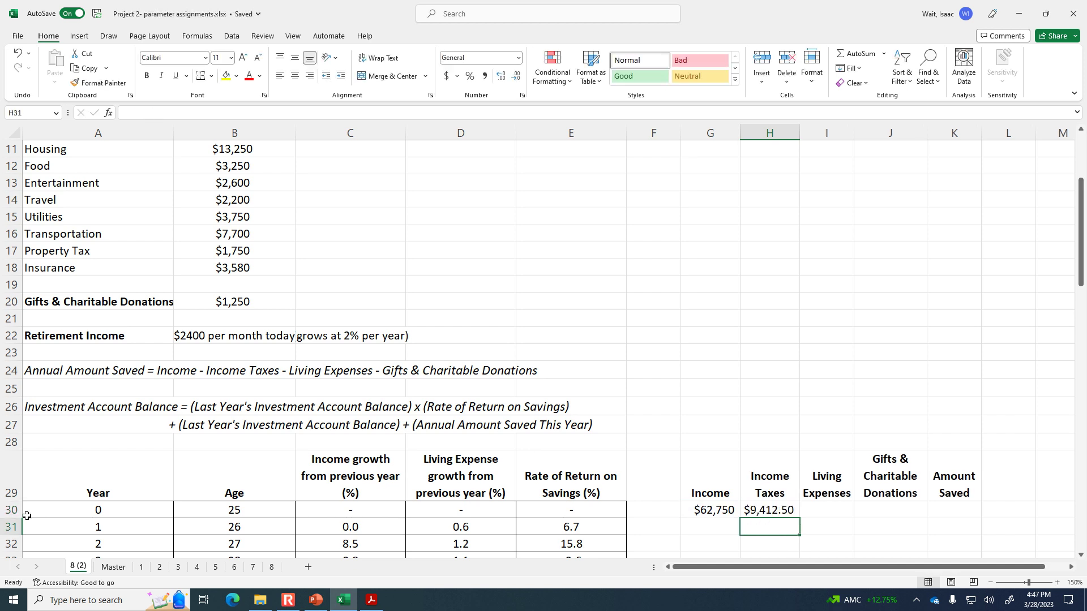
Move the Income and Income Taxes cells G30:H30 down one row to the year 1 row, G31:H31
{"action": "left_click", "coordinate": [2, 510]}
{"action": "left_click", "coordinate": [827, 509]}
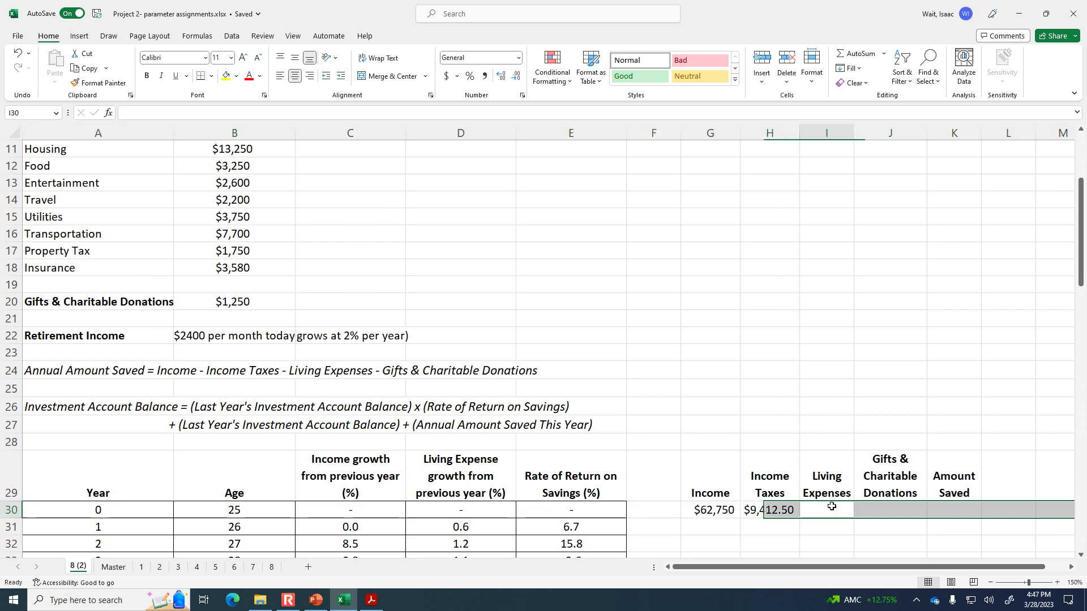
{"action": "left_click_drag", "start_coordinate": [733, 513], "coordinate": [764, 513]}
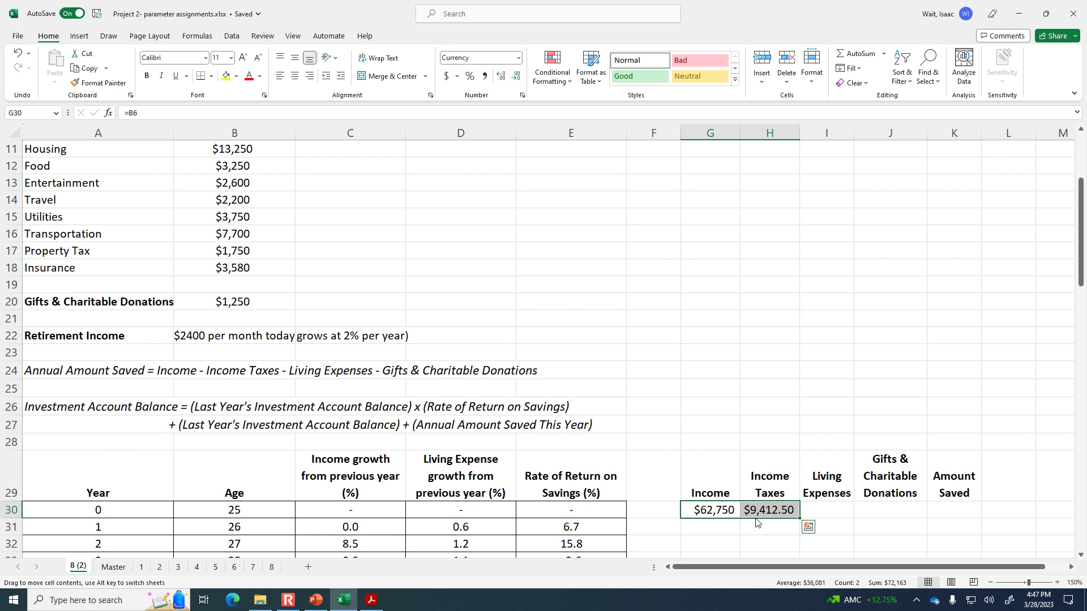
{"action": "left_click_drag", "start_coordinate": [758, 522], "coordinate": [760, 538]}
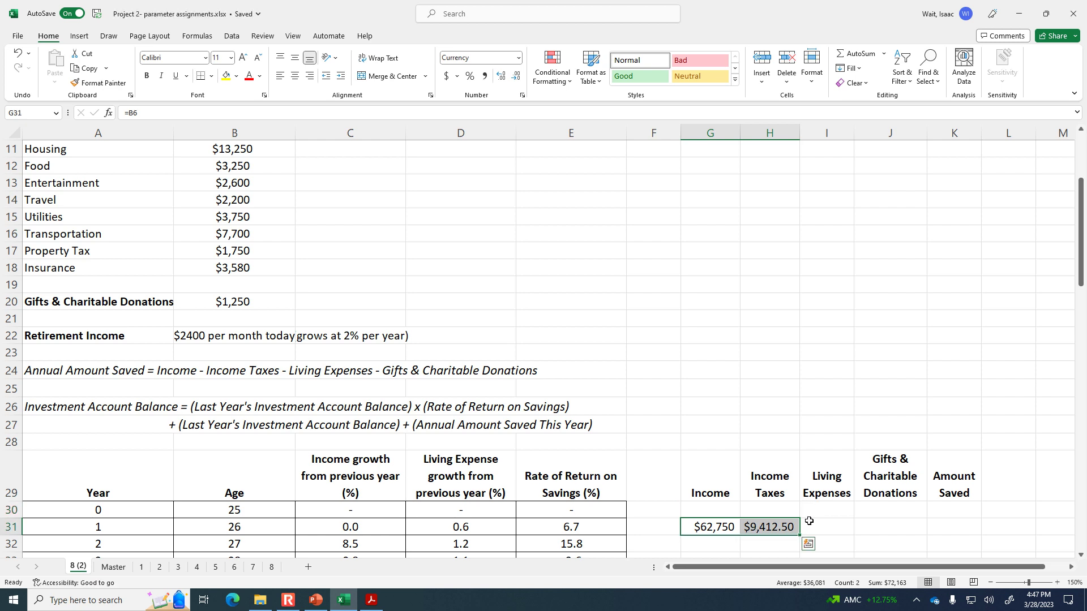
{"action": "left_click", "coordinate": [141, 525]}
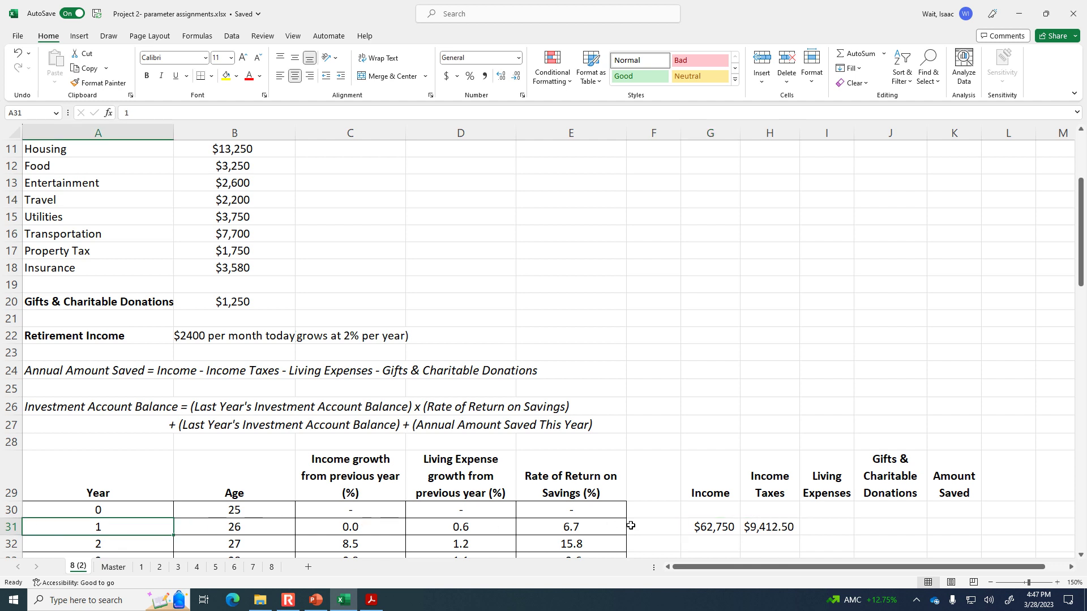
Calculate the year 1 Living Expenses in I31 as the sum of the expense items in B11:B18
{"action": "left_click", "coordinate": [837, 528]}
{"action": "type", "text": "="}
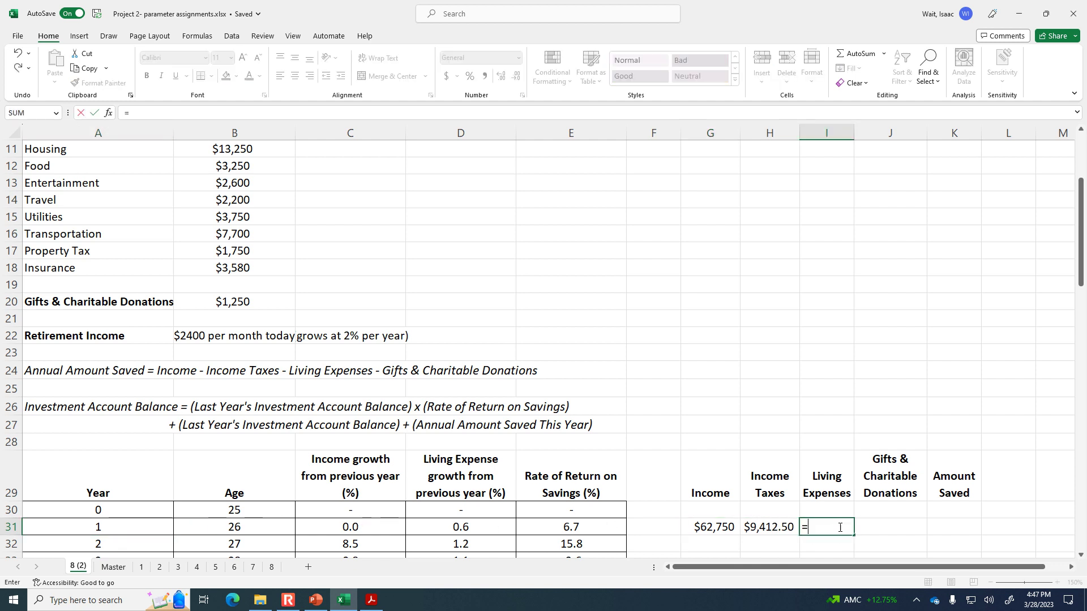
{"action": "type", "text": "sum("}
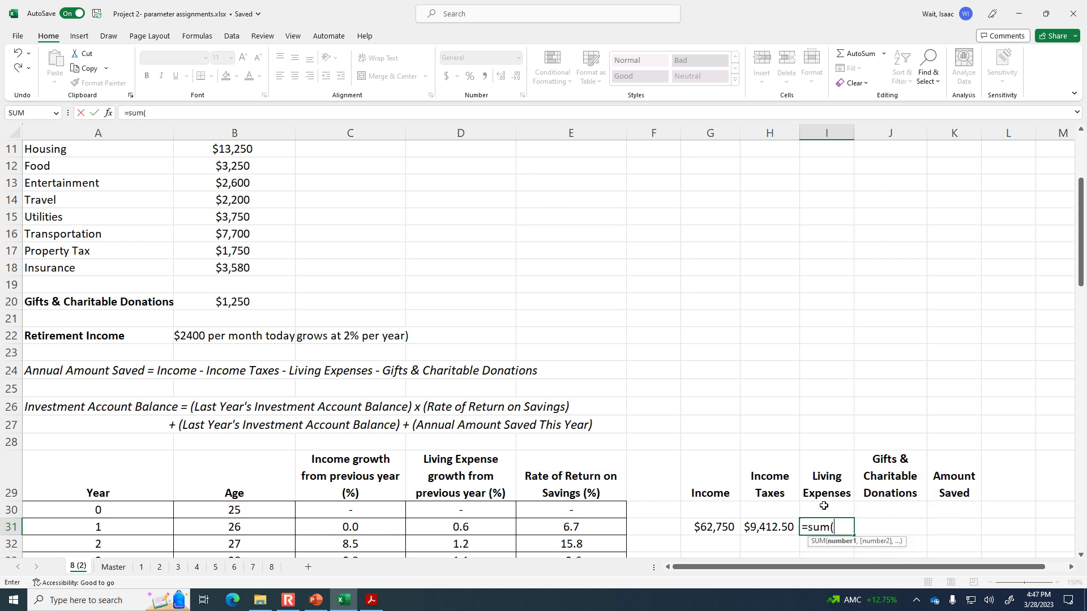
{"action": "scroll", "coordinate": [92, 307], "scroll_direction": "up", "scroll_amount": 1}
{"action": "left_click_drag", "start_coordinate": [230, 200], "coordinate": [239, 317]}
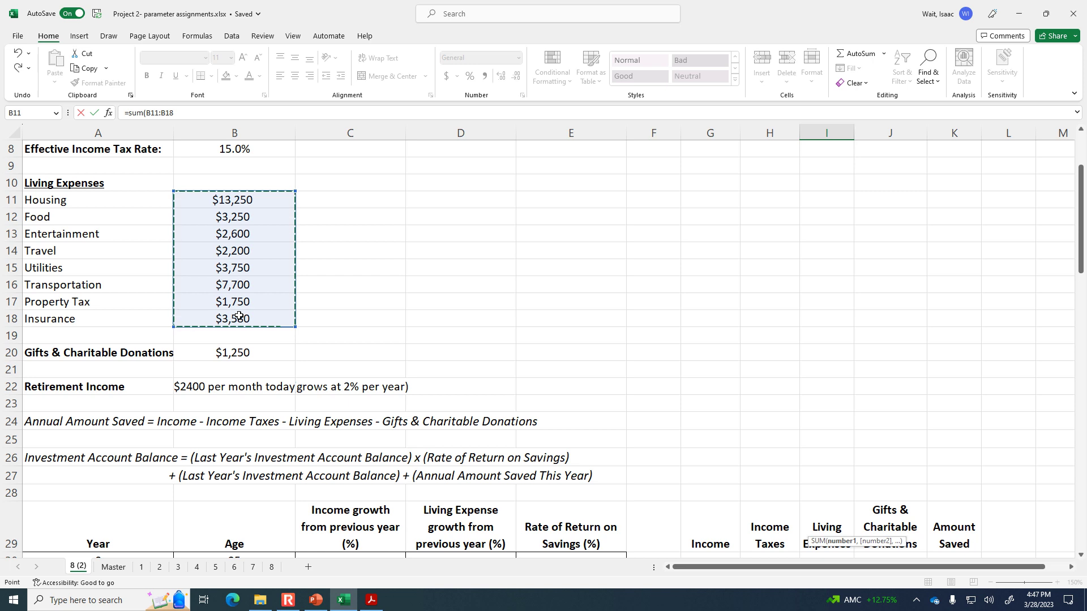
{"action": "key", "text": "Return"}
Link the year 1 Gifts & Charitable Donations cell J31 to the donation amount in B20
{"action": "left_click", "coordinate": [886, 528]}
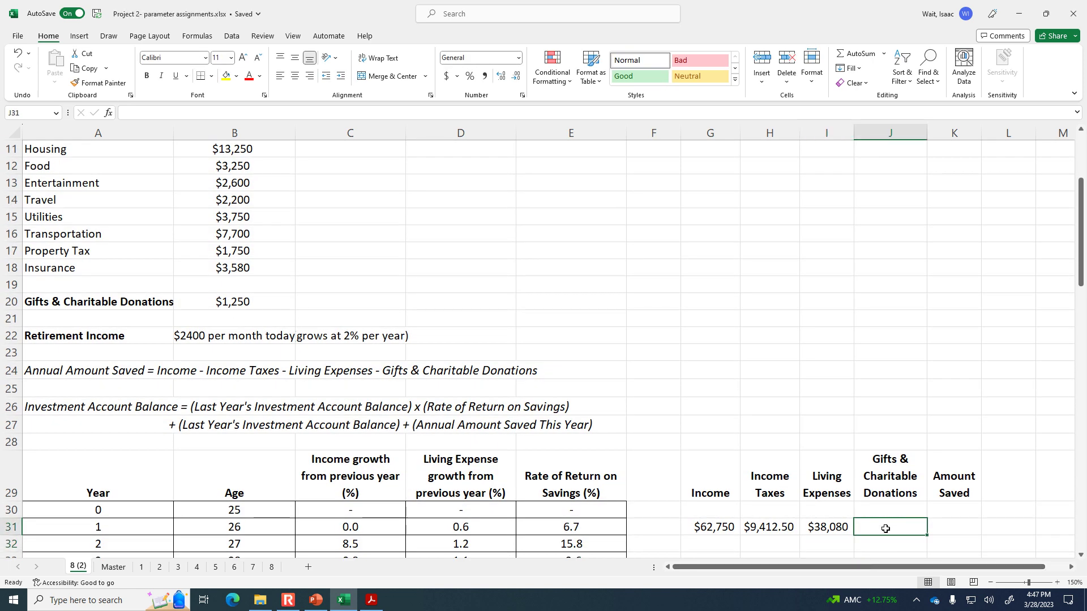
{"action": "type", "text": "="}
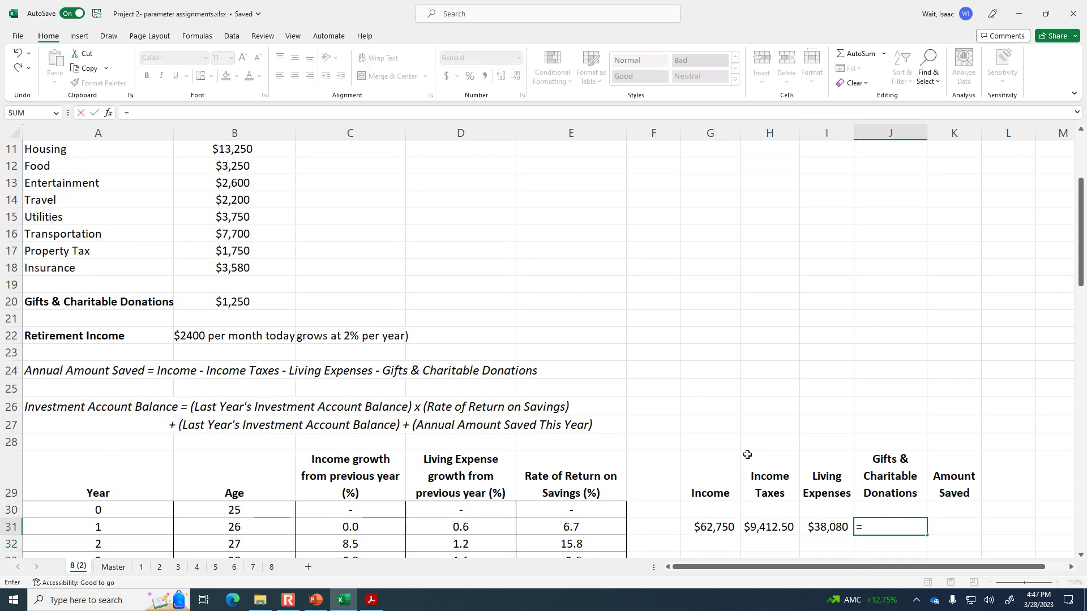
{"action": "left_click", "coordinate": [218, 304]}
{"action": "key", "text": "Return"}
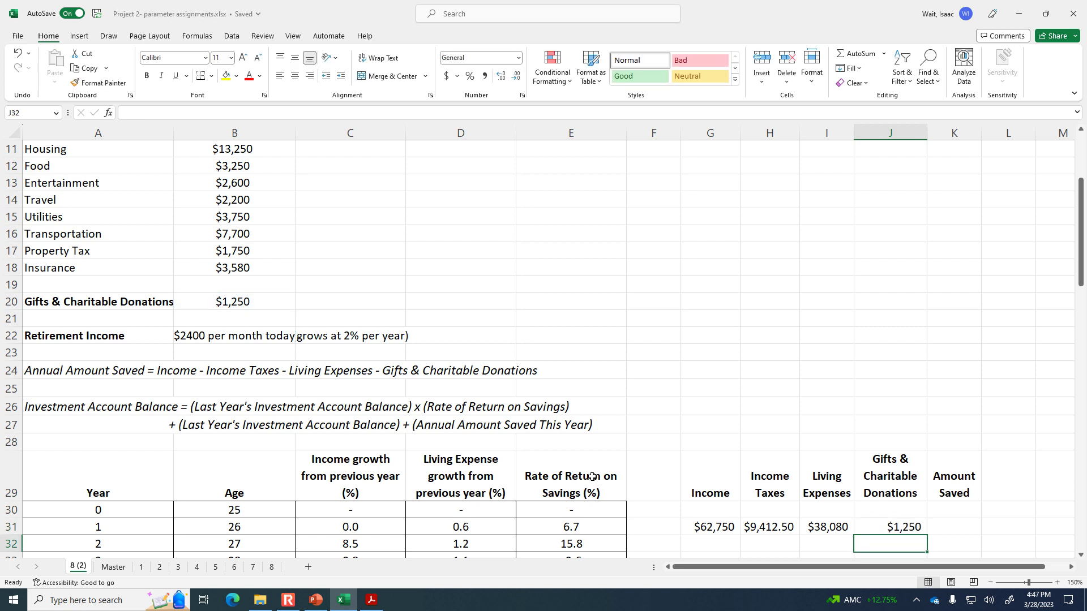
Calculate the year 1 Amount Saved in K31 with the formula =G31-H31-I31-J31
{"action": "left_click", "coordinate": [949, 526]}
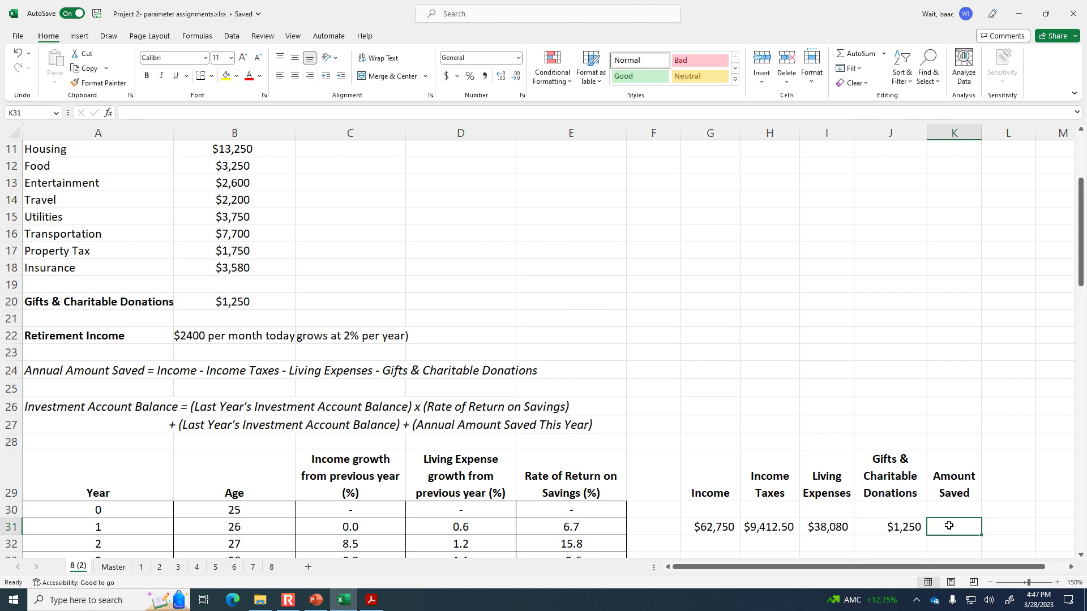
{"action": "type", "text": "="}
{"action": "left_click", "coordinate": [719, 525]}
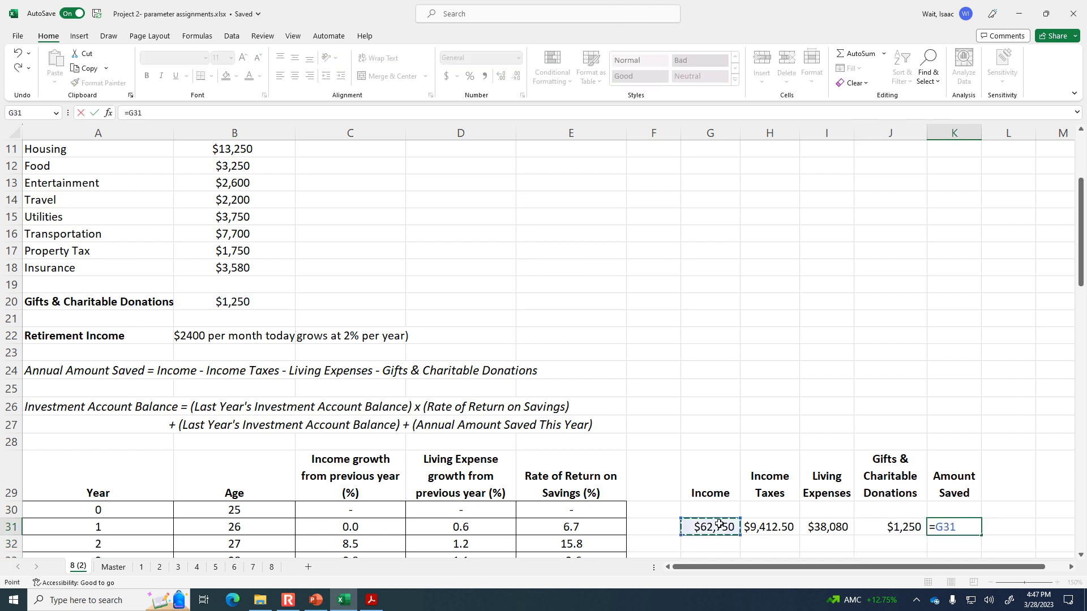
{"action": "type", "text": "-"}
{"action": "left_click", "coordinate": [776, 525]}
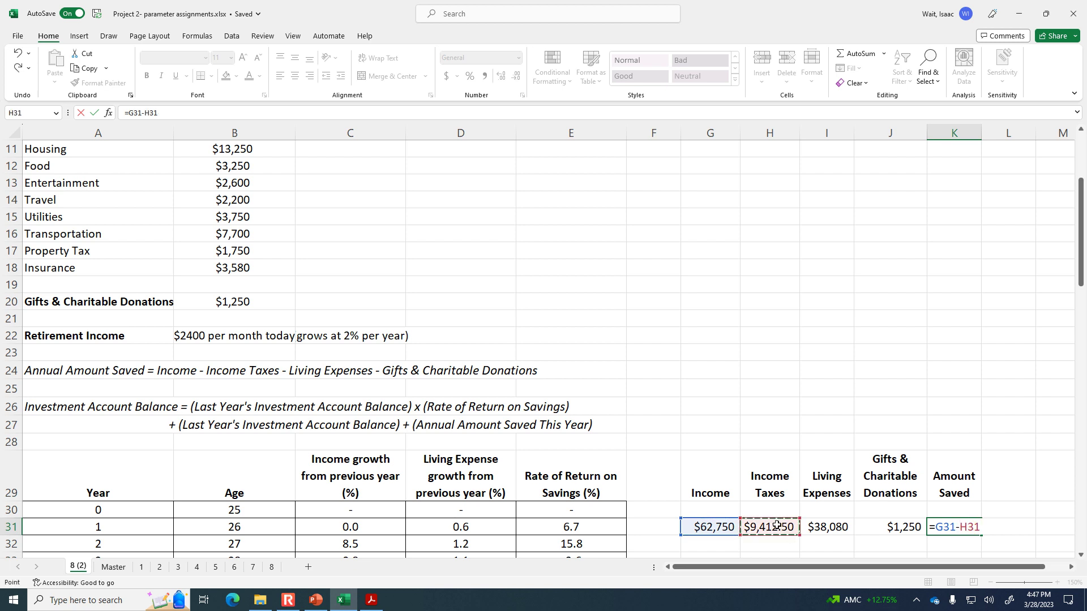
{"action": "type", "text": "-"}
{"action": "left_click", "coordinate": [838, 527]}
{"action": "type", "text": "-"}
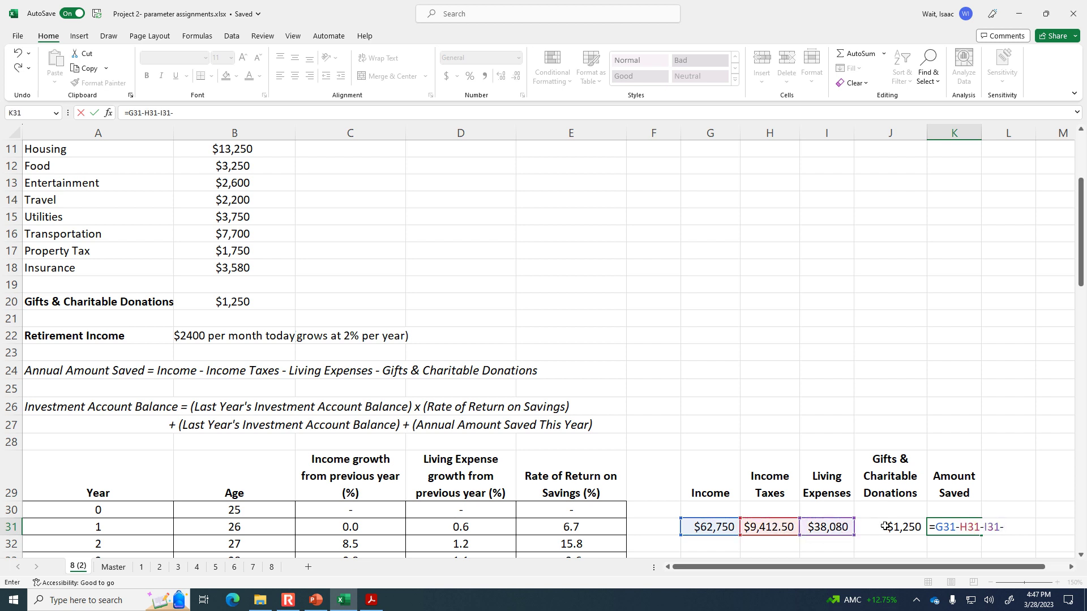
{"action": "left_click", "coordinate": [885, 526]}
{"action": "key", "text": "Return"}
{"action": "left_click", "coordinate": [956, 526]}
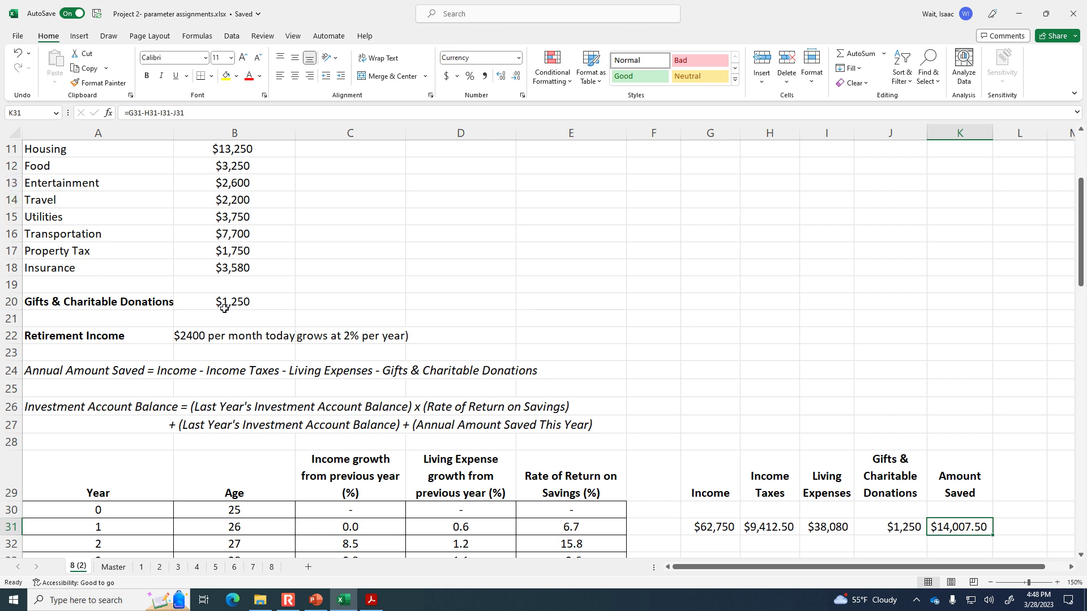
{"action": "scroll", "coordinate": [225, 308], "scroll_direction": "up", "scroll_amount": 3}
{"action": "left_click", "coordinate": [242, 249]}
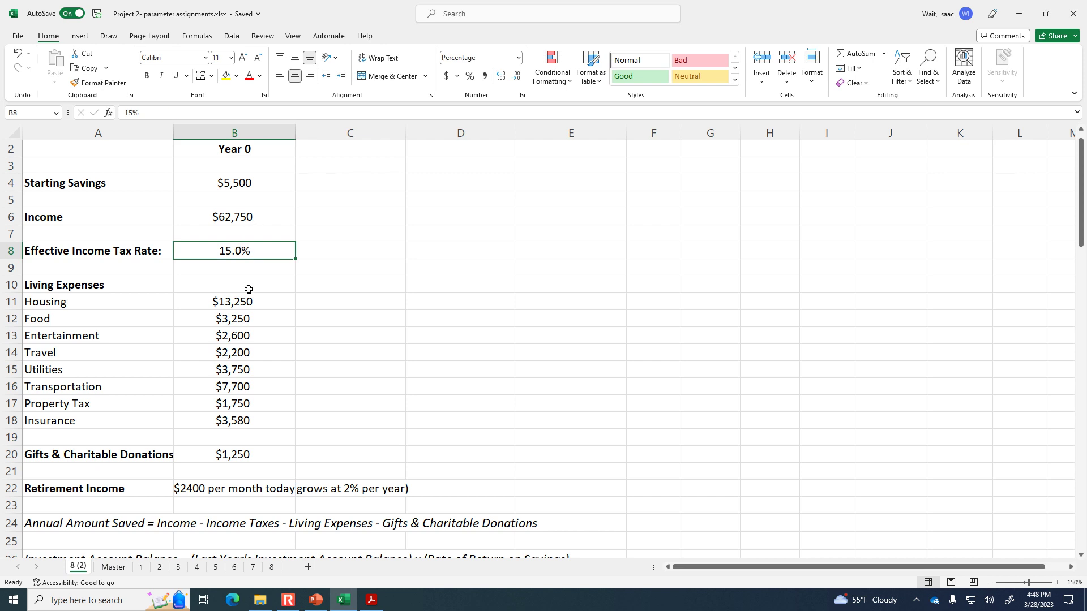
{"action": "left_click", "coordinate": [223, 404]}
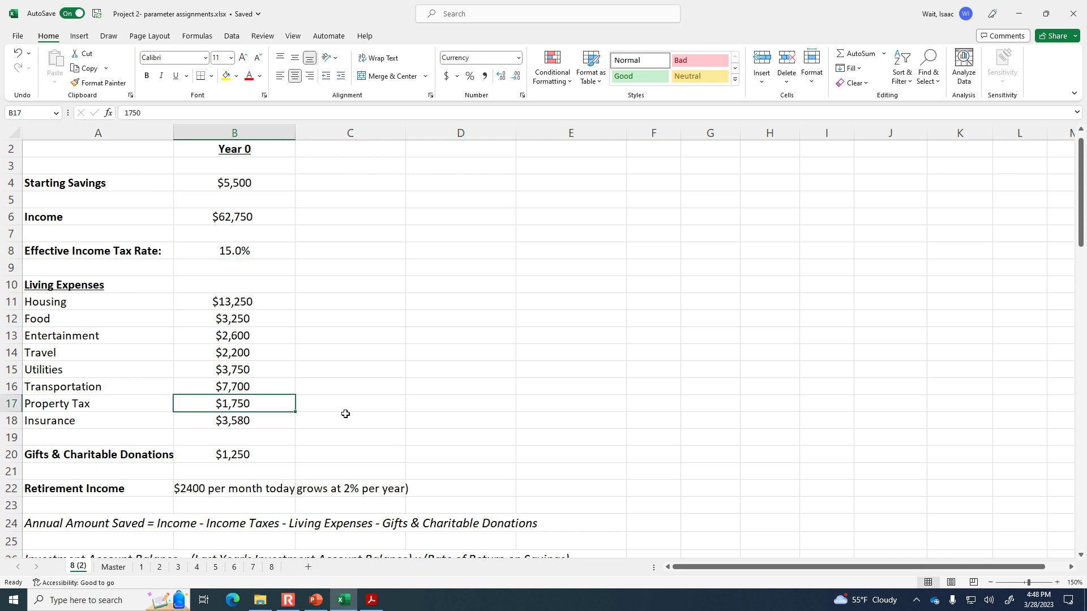
Extend the Amount Saved heading in K29 to Amount Saved This Year
{"action": "scroll", "coordinate": [345, 413], "scroll_direction": "down", "scroll_amount": 5}
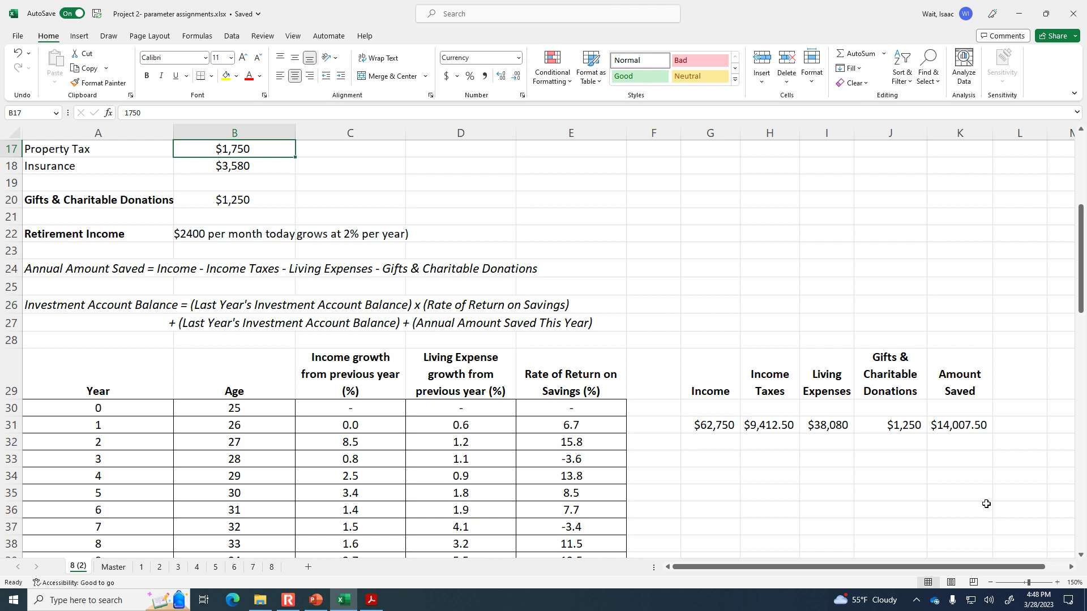
{"action": "left_click", "coordinate": [957, 387]}
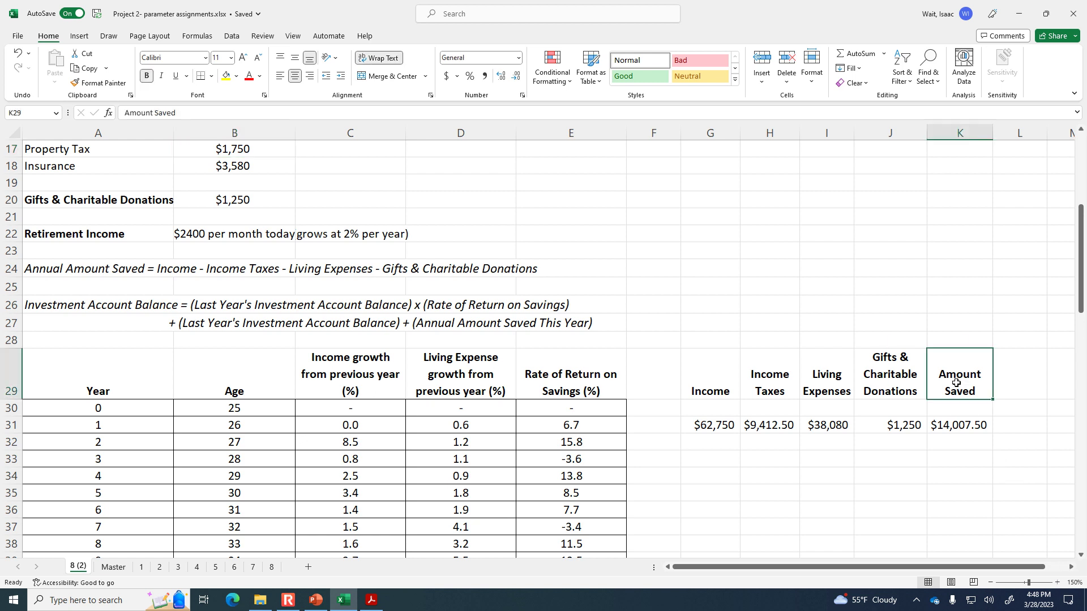
{"action": "left_click", "coordinate": [220, 113]}
{"action": "type", "text": "This Year"}
{"action": "key", "text": "Return"}
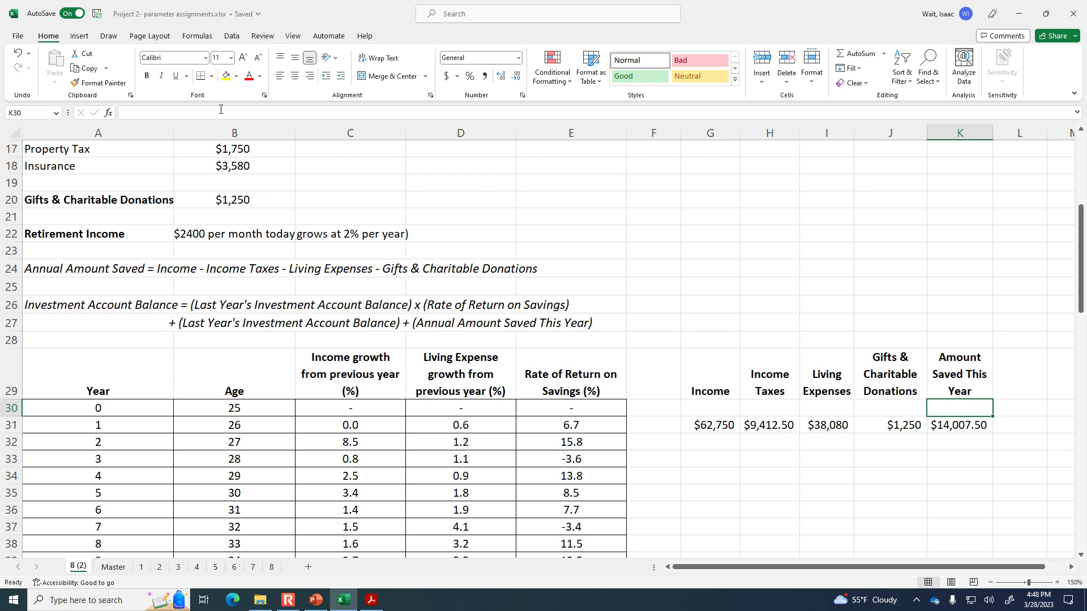
Add the heading Investment Account Balance in L29 and widen column L so its words fit unbroken
{"action": "left_click", "coordinate": [1024, 369]}
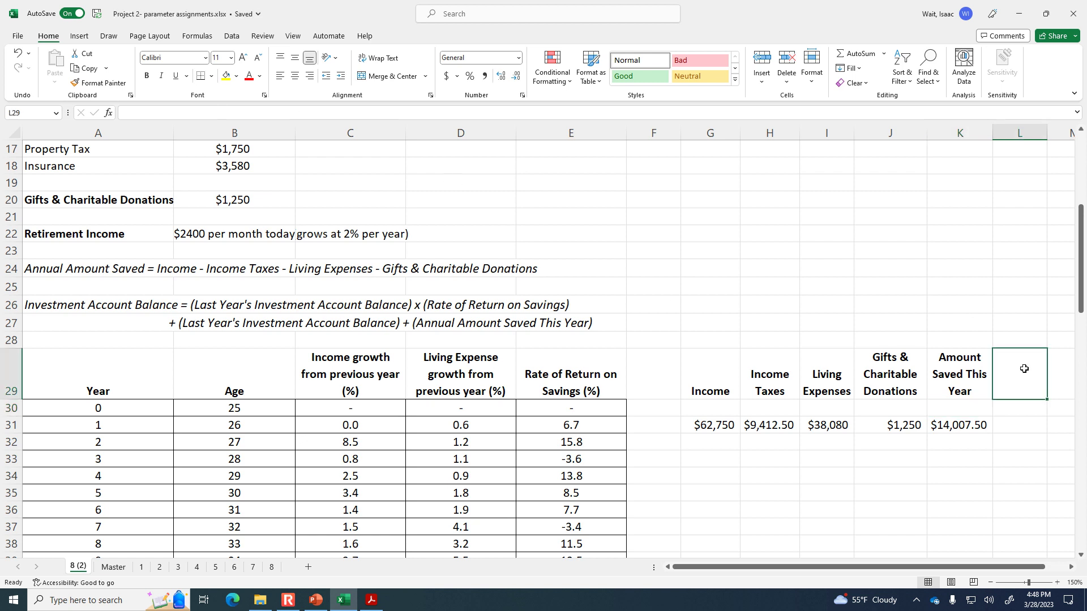
{"action": "type", "text": "invest"}
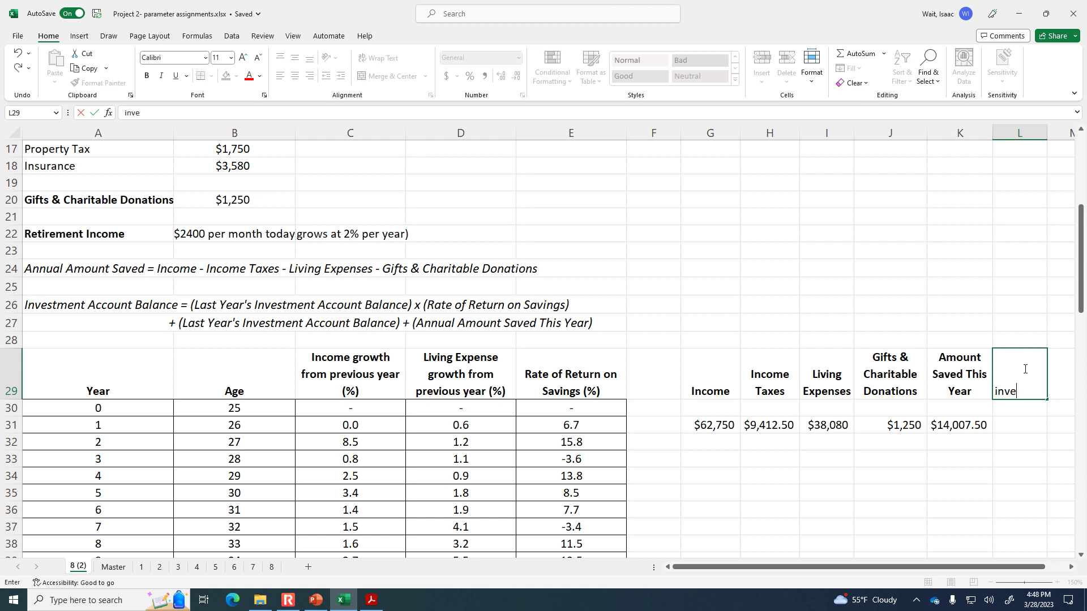
{"action": "key", "text": "BackSpace"}
{"action": "key", "text": "BackSpace"}
{"action": "key", "text": "BackSpace"}
{"action": "key", "text": "BackSpace"}
{"action": "type", "text": "Investment Account Balance"}
{"action": "key", "text": "ctrl+Return"}
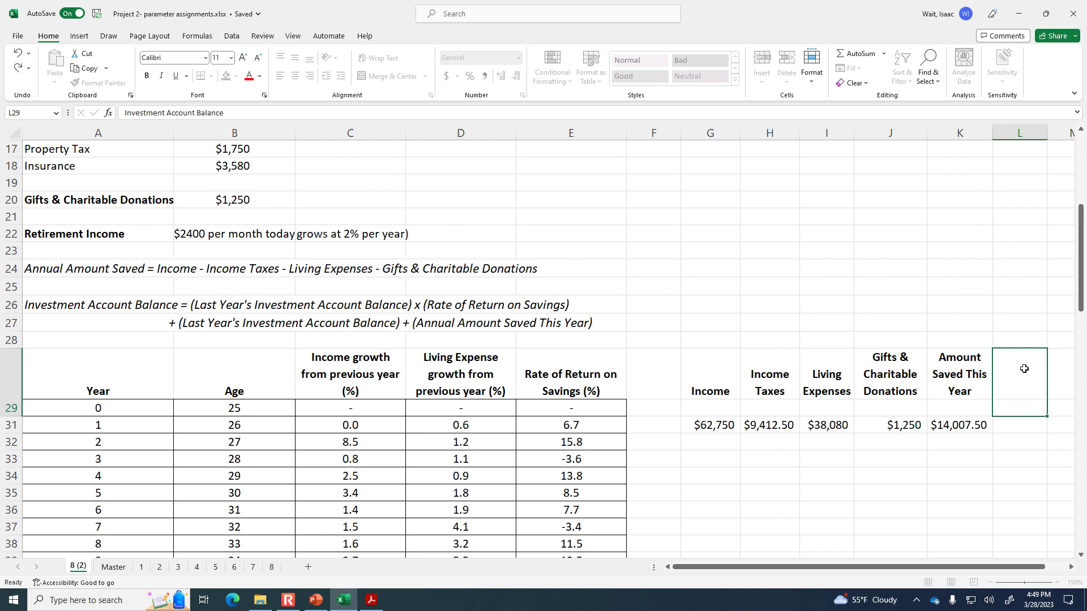
{"action": "left_click_drag", "start_coordinate": [1047, 132], "coordinate": [1063, 131]}
{"action": "left_click", "coordinate": [1026, 404]}
{"action": "left_click", "coordinate": [576, 110]}
{"action": "key", "text": "Return"}
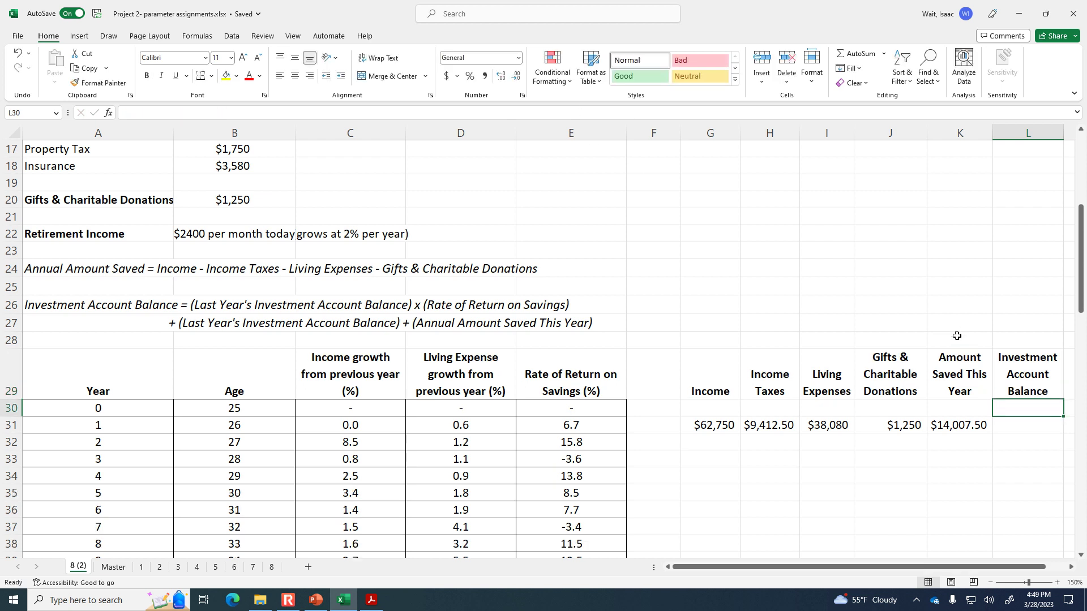
Center the year 1 donation and amount saved values in J31:K31
{"action": "left_click", "coordinate": [894, 429]}
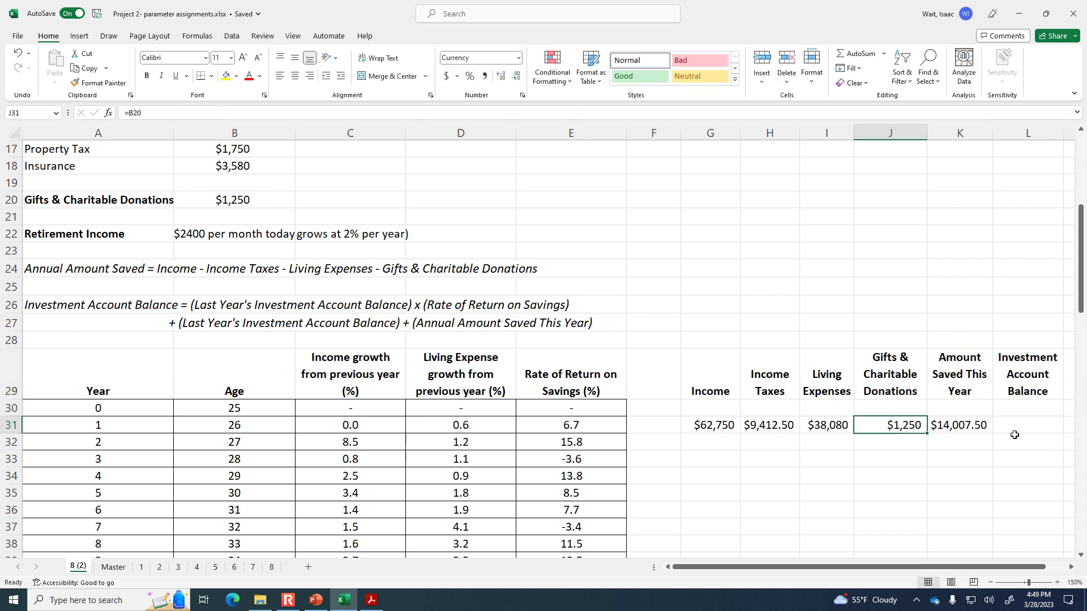
{"action": "left_click_drag", "start_coordinate": [924, 423], "coordinate": [943, 422]}
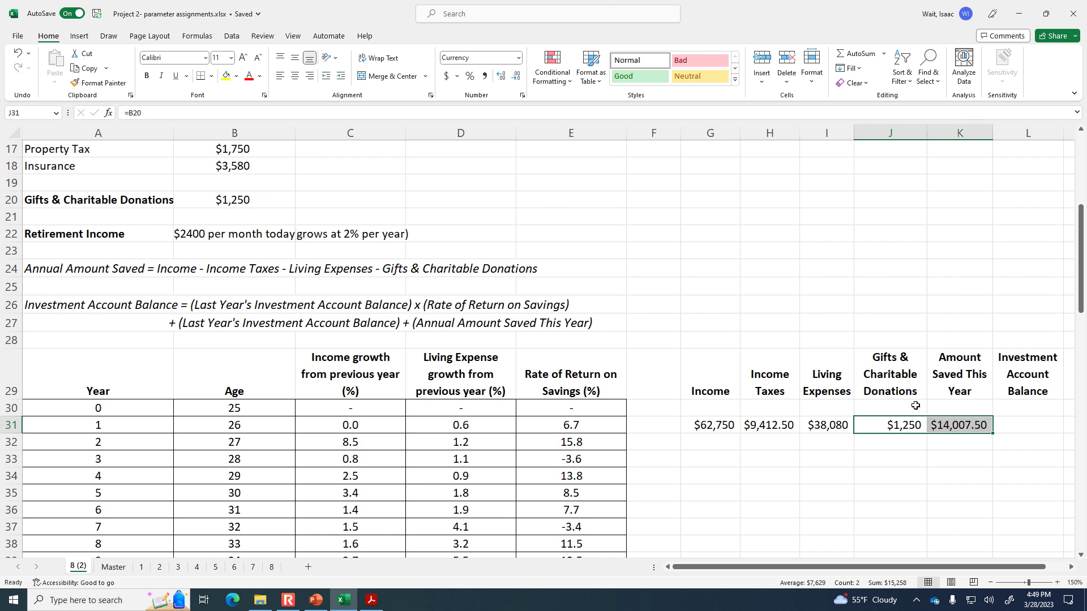
{"action": "left_click", "coordinate": [295, 75]}
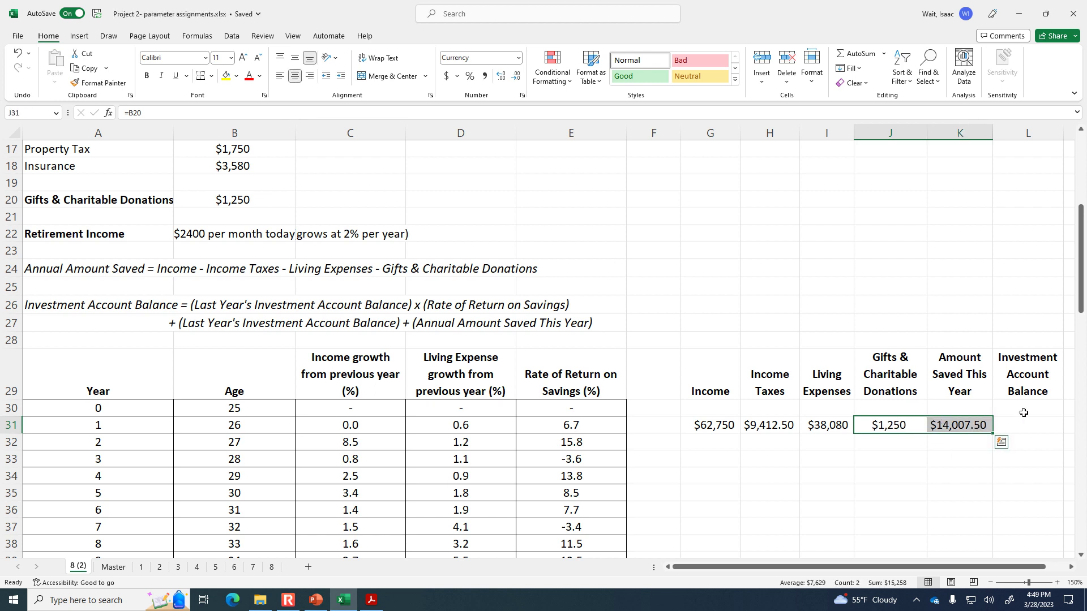
Link the year 1 Investment Account Balance in L31 to the Starting Savings amount with the formula =B4
{"action": "left_click", "coordinate": [1026, 426]}
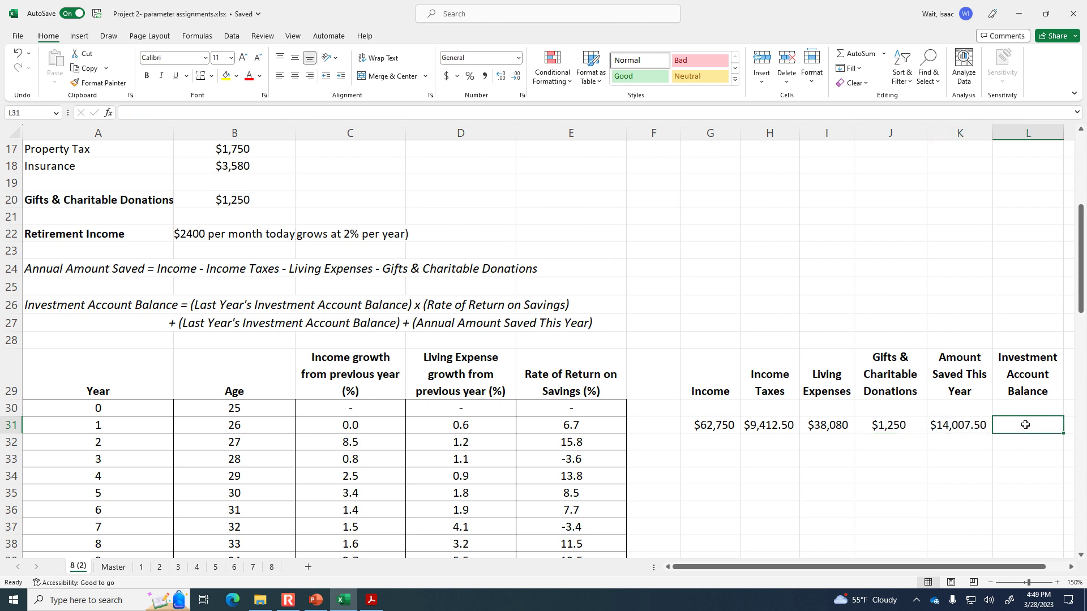
{"action": "scroll", "coordinate": [1028, 425], "scroll_direction": "up", "scroll_amount": 3}
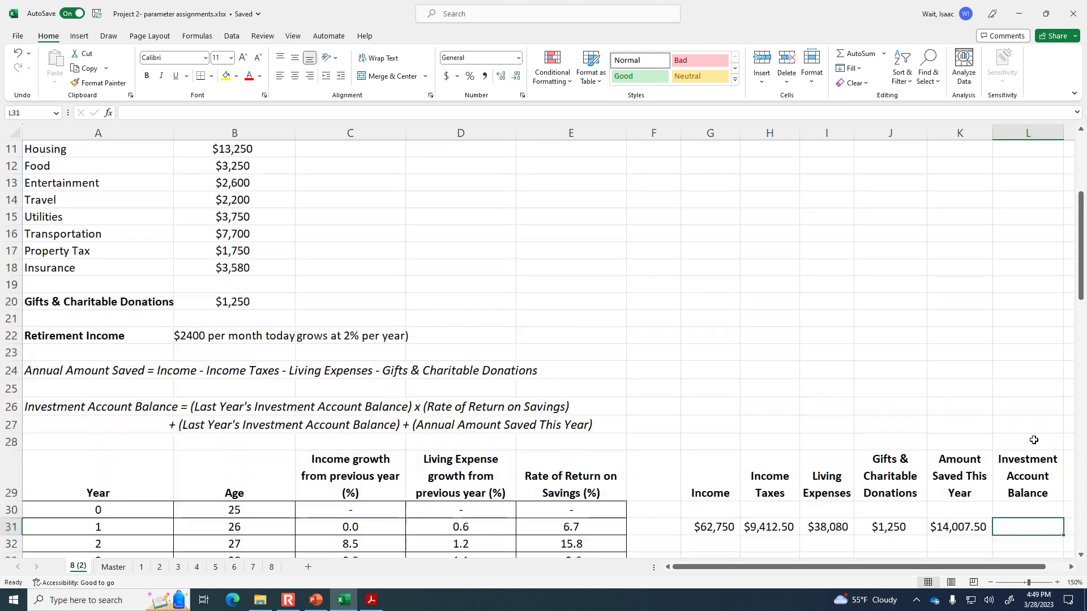
{"action": "scroll", "coordinate": [554, 262], "scroll_direction": "up", "scroll_amount": 3}
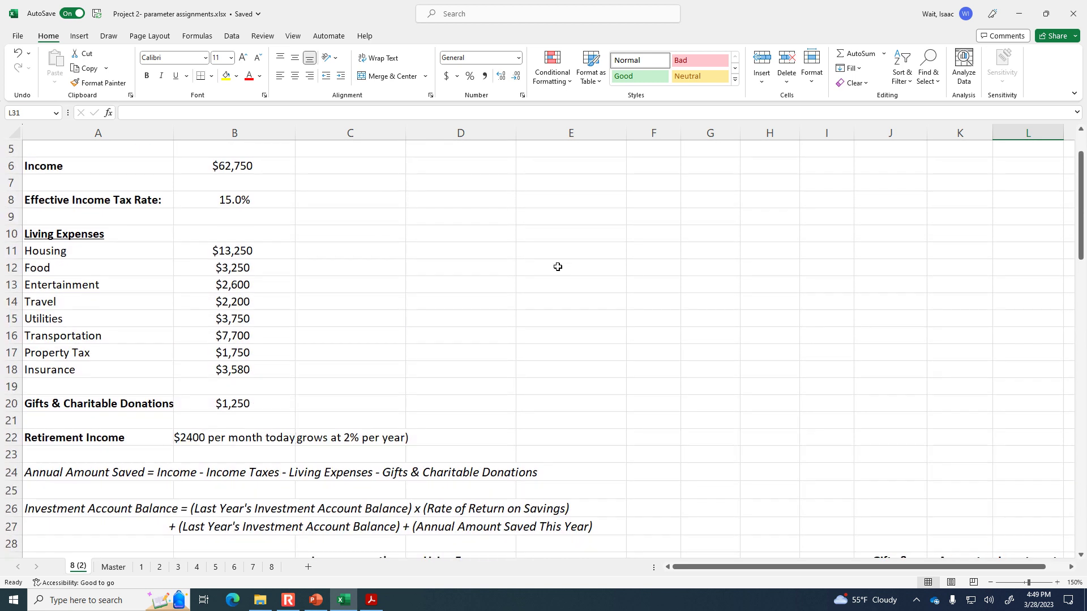
{"action": "left_click", "coordinate": [242, 203]}
{"action": "scroll", "coordinate": [388, 313], "scroll_direction": "down", "scroll_amount": 6}
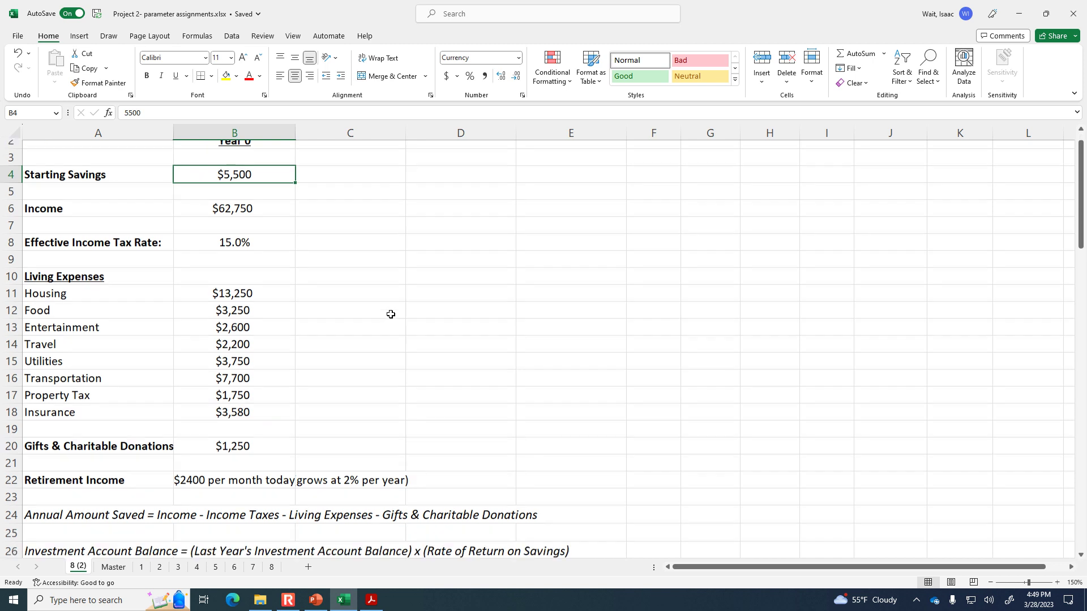
{"action": "left_click", "coordinate": [1023, 402]}
{"action": "left_click", "coordinate": [1023, 391]}
{"action": "type", "text": "="}
{"action": "scroll", "coordinate": [971, 396], "scroll_direction": "up", "scroll_amount": 5}
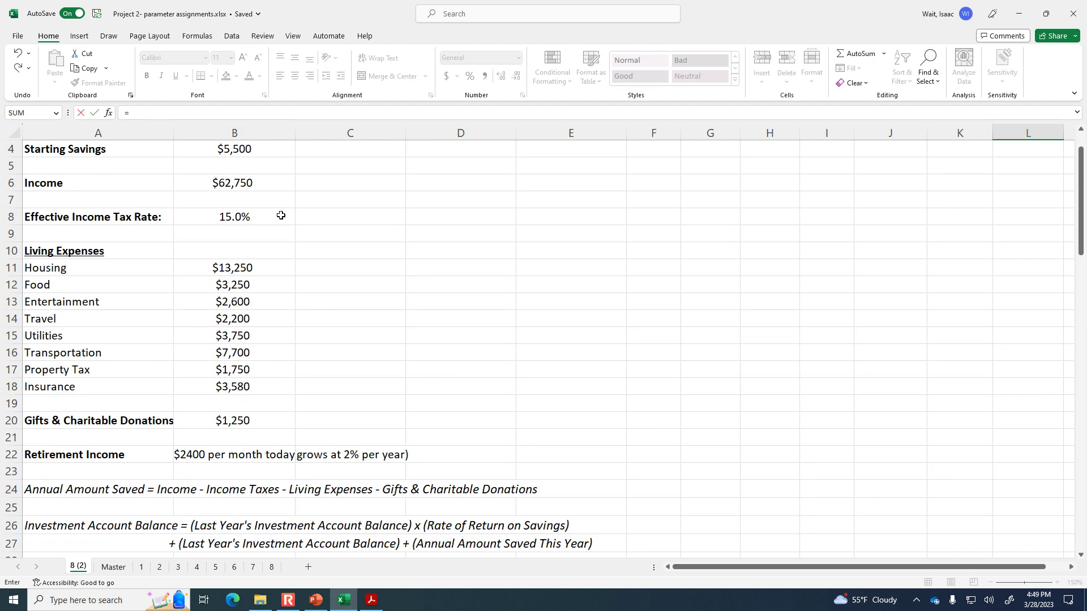
{"action": "left_click", "coordinate": [255, 149]}
{"action": "key", "text": "Return"}
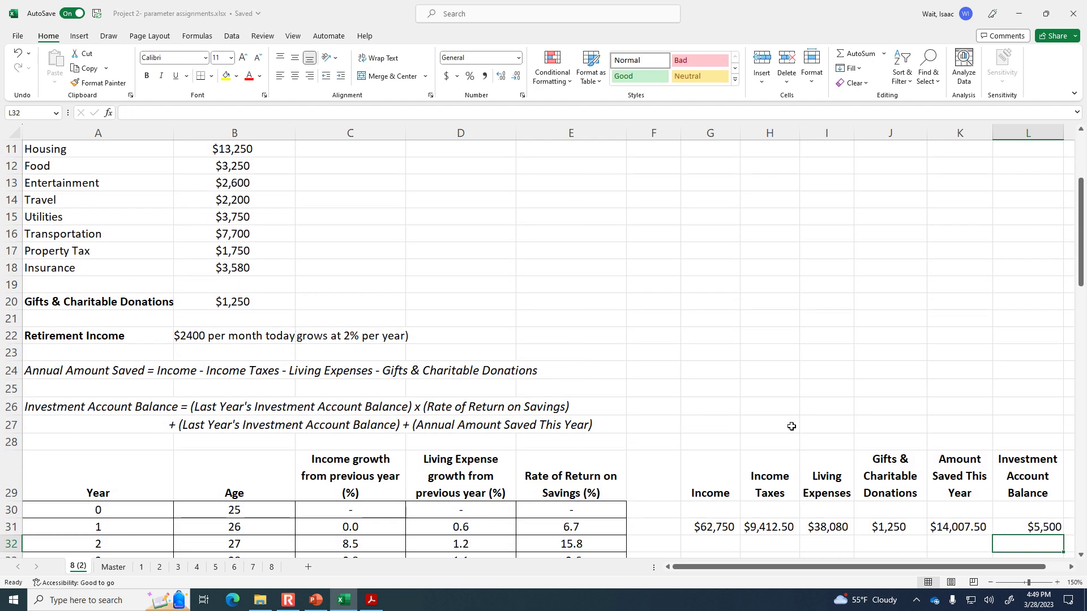
Extend the L31 formula to =B4+K31+(B4*E31), adding the year 1 amount saved and the return on starting savings
{"action": "left_click", "coordinate": [1002, 520]}
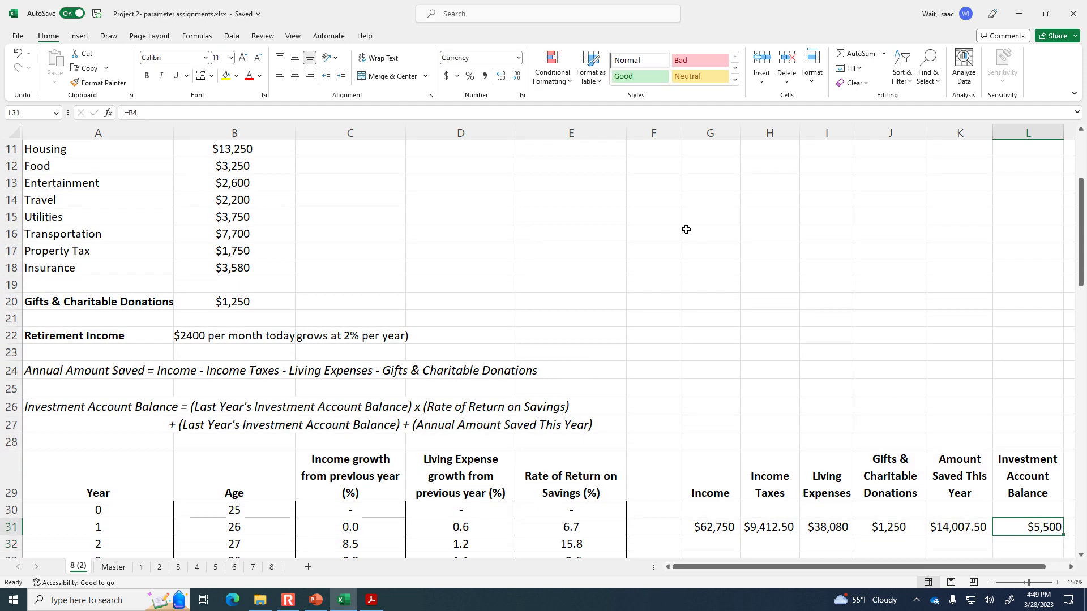
{"action": "left_click", "coordinate": [387, 112]}
{"action": "type", "text": "+"}
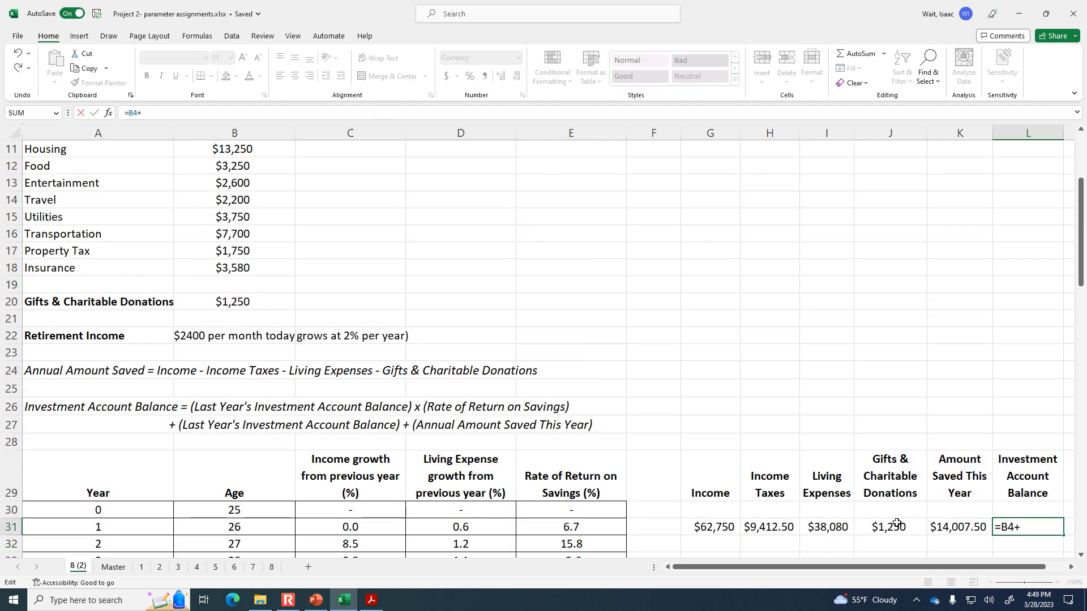
{"action": "left_click", "coordinate": [978, 527]}
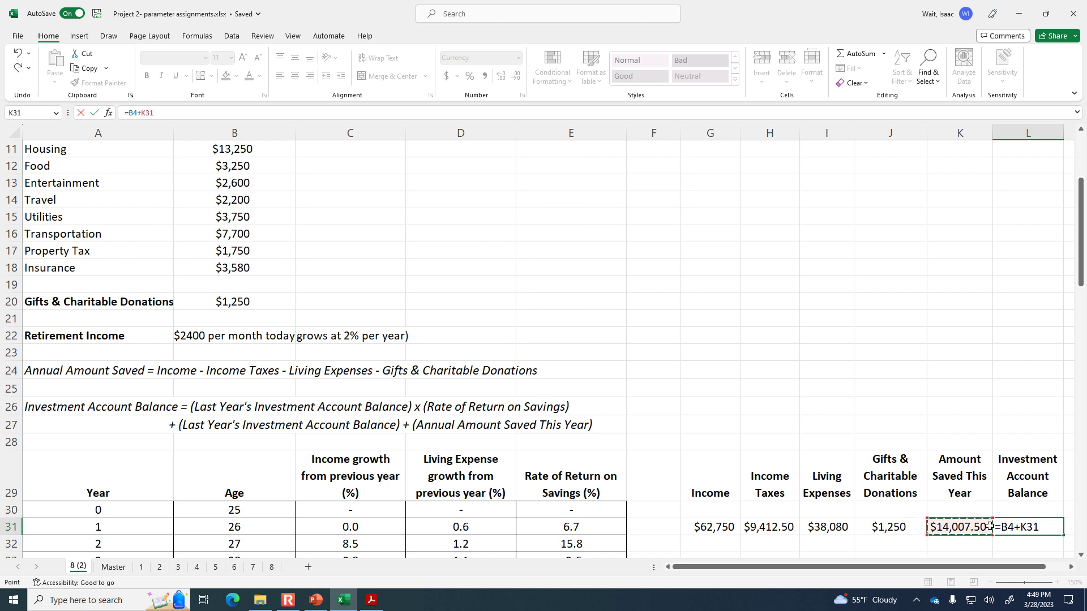
{"action": "type", "text": "+("}
{"action": "scroll", "coordinate": [624, 211], "scroll_direction": "up", "scroll_amount": 4}
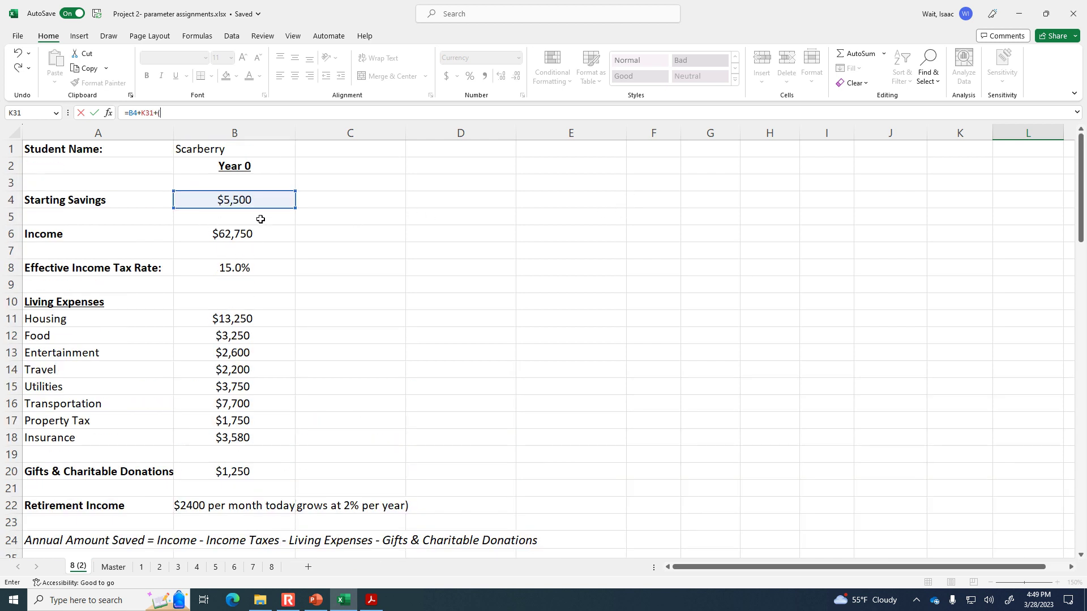
{"action": "left_click", "coordinate": [260, 202]}
{"action": "type", "text": "*"}
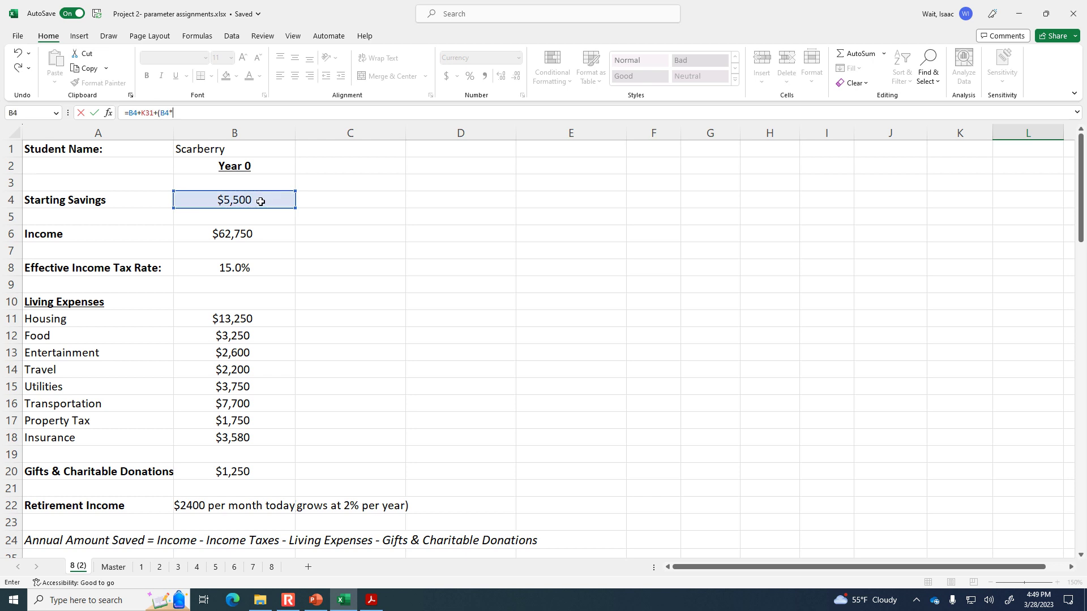
{"action": "scroll", "coordinate": [266, 206], "scroll_direction": "down", "scroll_amount": 6}
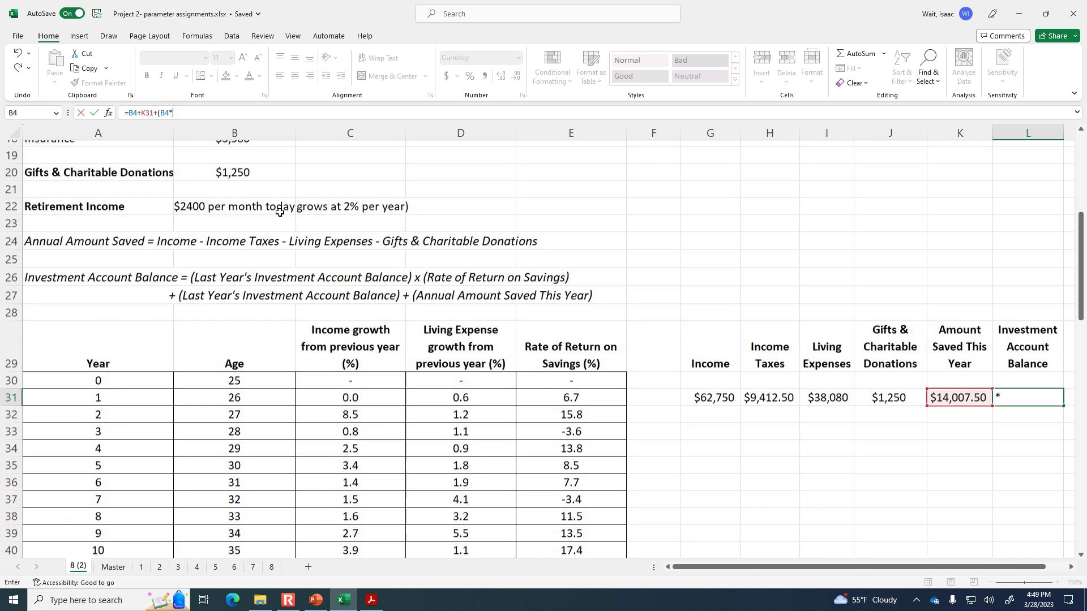
{"action": "left_click", "coordinate": [566, 392]}
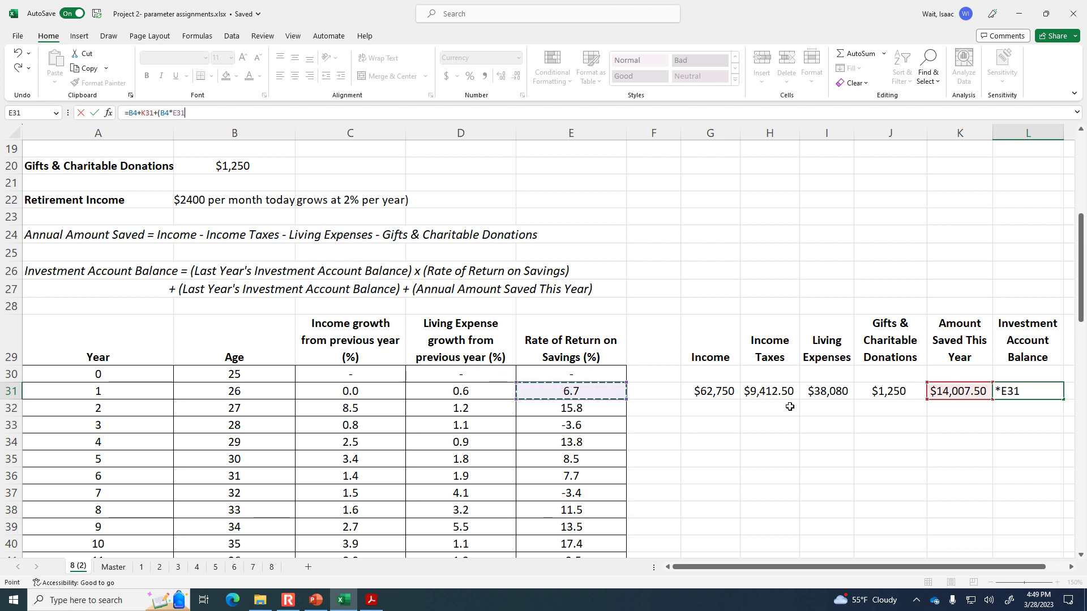
{"action": "type", "text": ")"}
{"action": "key", "text": "Return"}
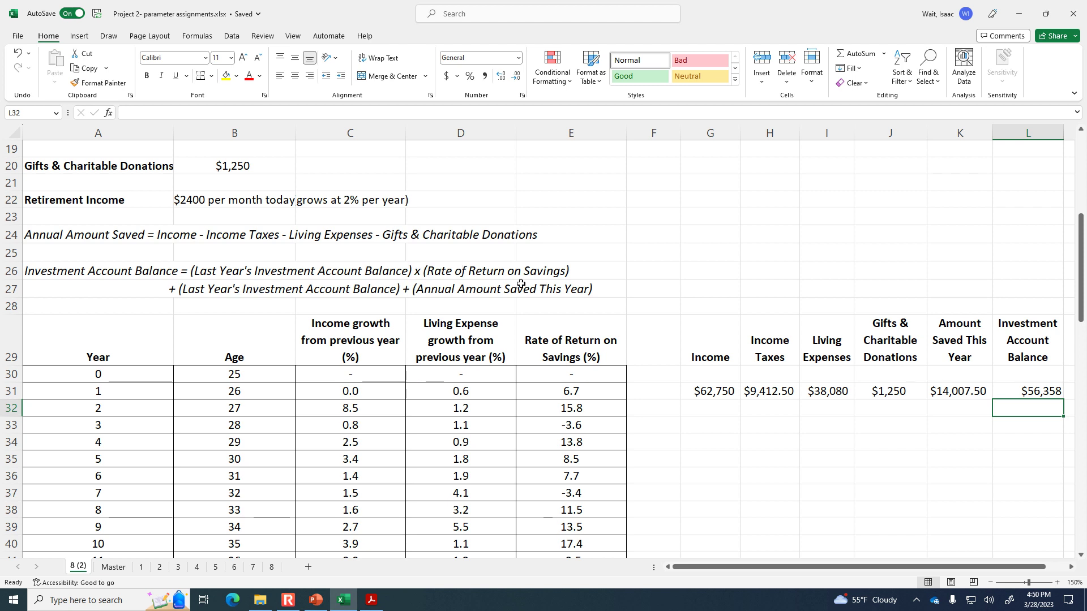
Convert the return in the L31 balance formula from percent by changing it to =B4+K31+(B4/100*E31)
{"action": "left_click", "coordinate": [1031, 389]}
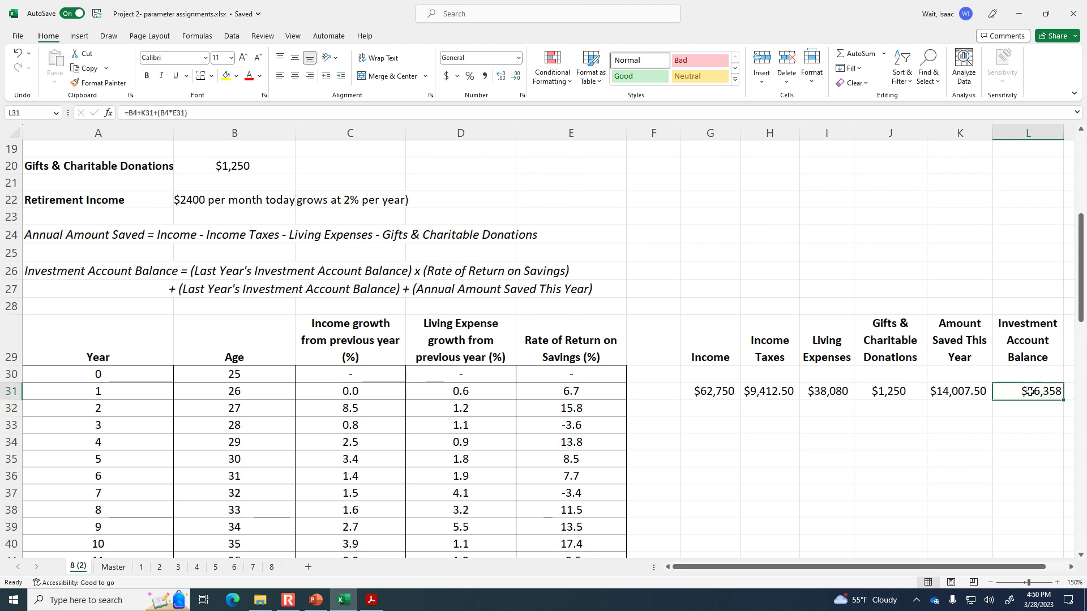
{"action": "left_click", "coordinate": [194, 114]}
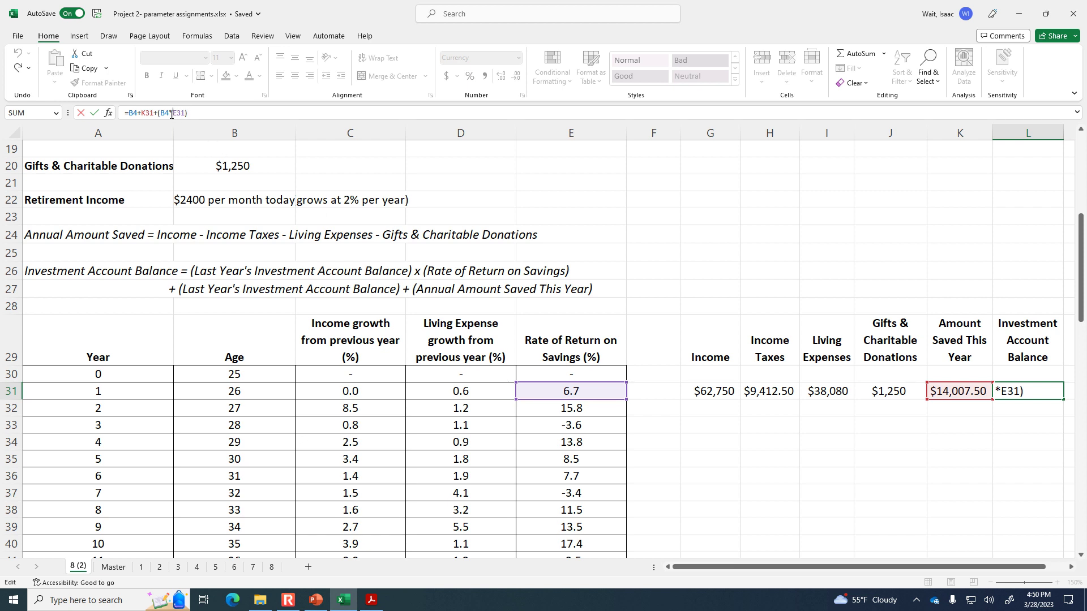
{"action": "key", "text": "ctrl+Return"}
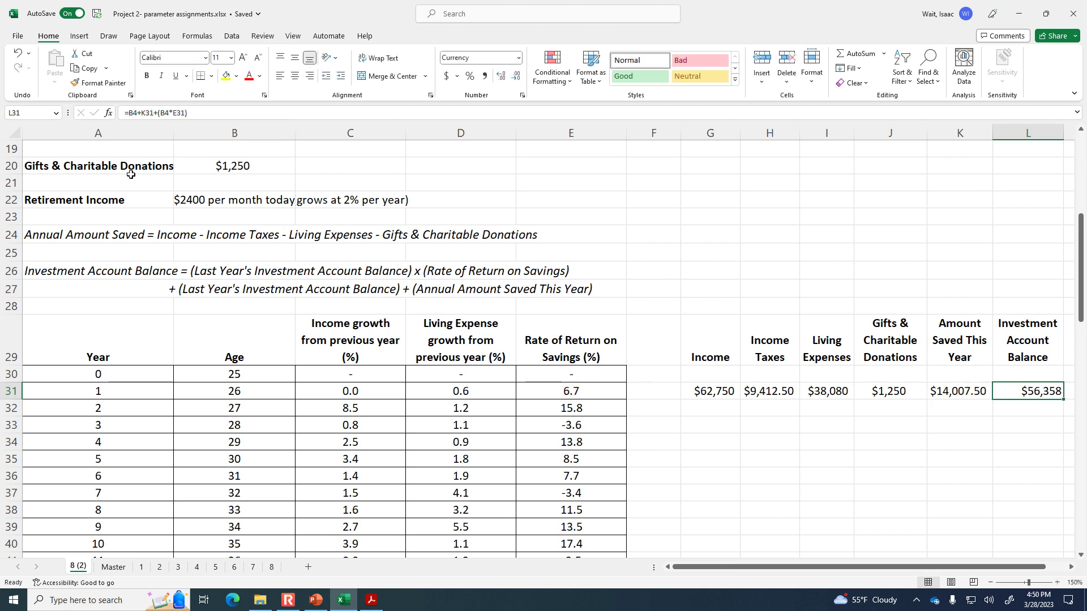
{"action": "left_click", "coordinate": [169, 113]}
{"action": "type", "text": "/100"}
{"action": "key", "text": "Return"}
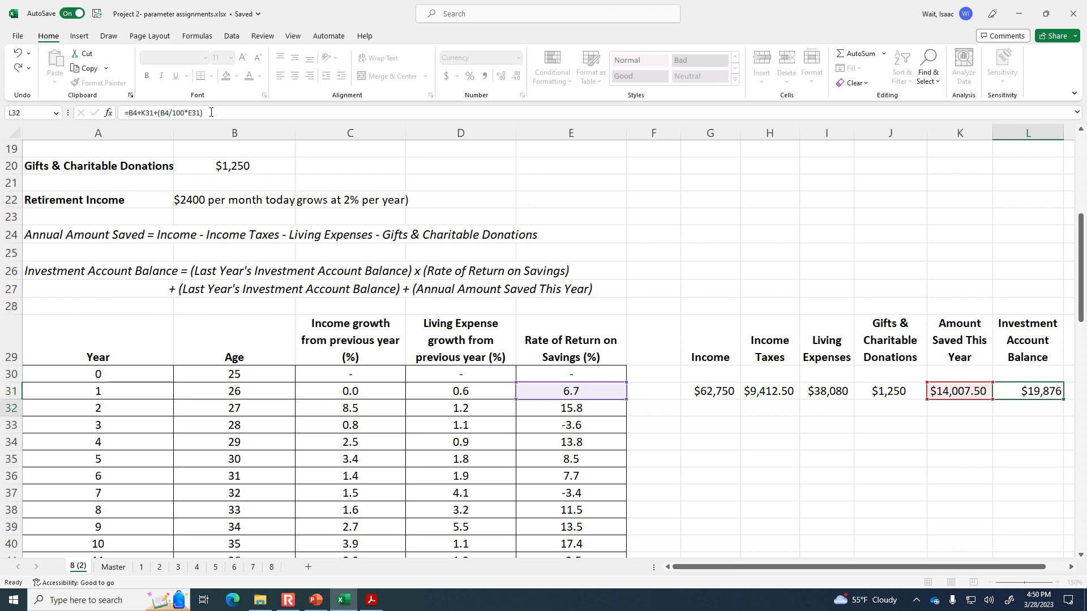
{"action": "key", "text": "Up"}
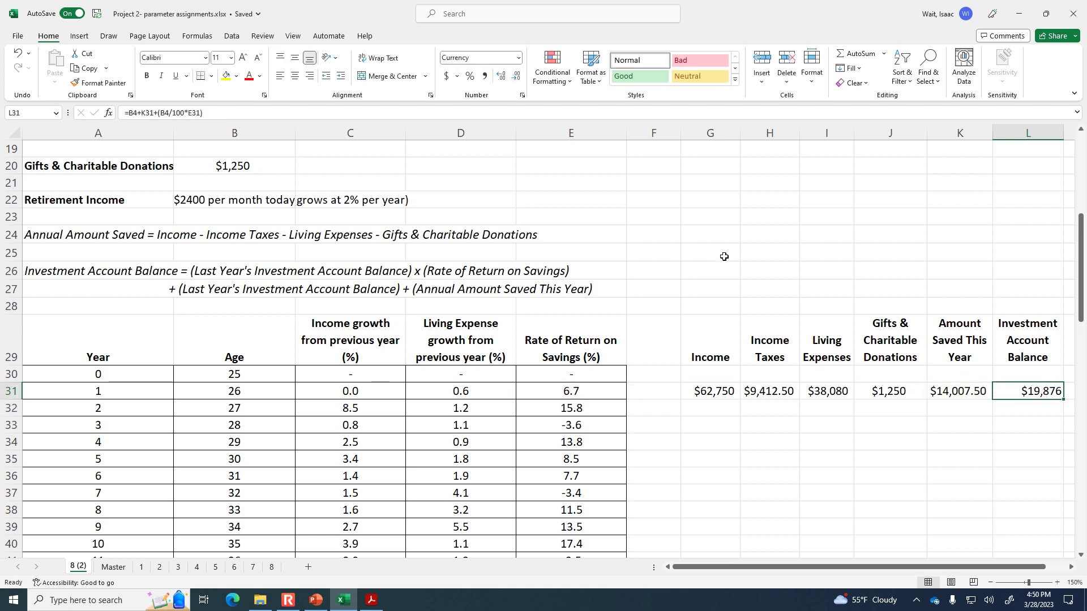
Narrow the empty column F and center the year 1 Investment Account Balance in L31
{"action": "left_click_drag", "start_coordinate": [679, 140], "coordinate": [653, 141]}
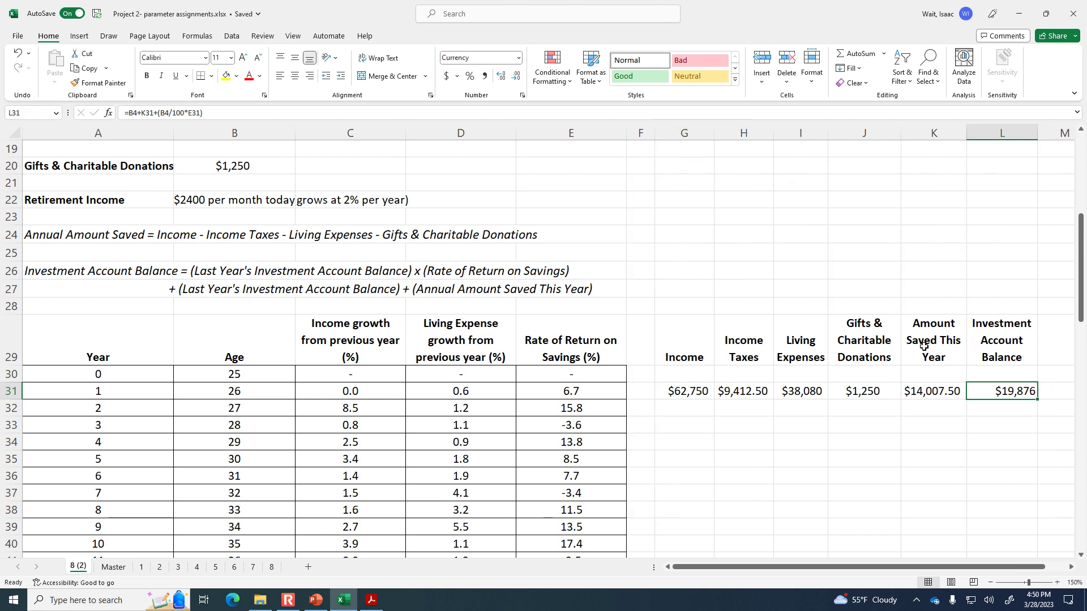
{"action": "scroll", "coordinate": [903, 309], "scroll_direction": "up", "scroll_amount": 5}
{"action": "scroll", "coordinate": [237, 213], "scroll_direction": "up", "scroll_amount": 1}
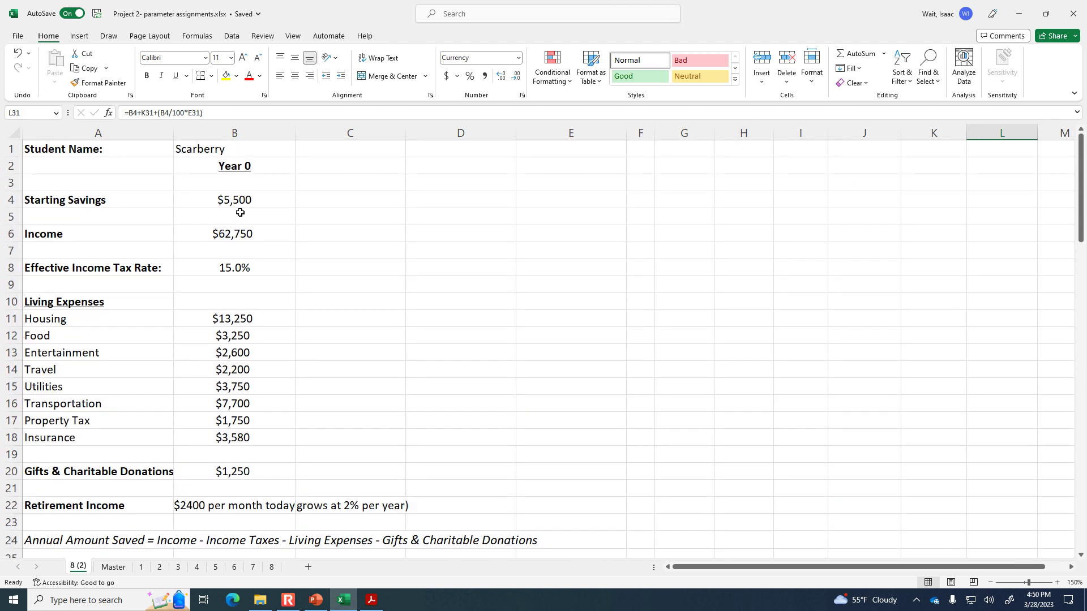
{"action": "left_click", "coordinate": [234, 201]}
{"action": "scroll", "coordinate": [405, 260], "scroll_direction": "down", "scroll_amount": 3}
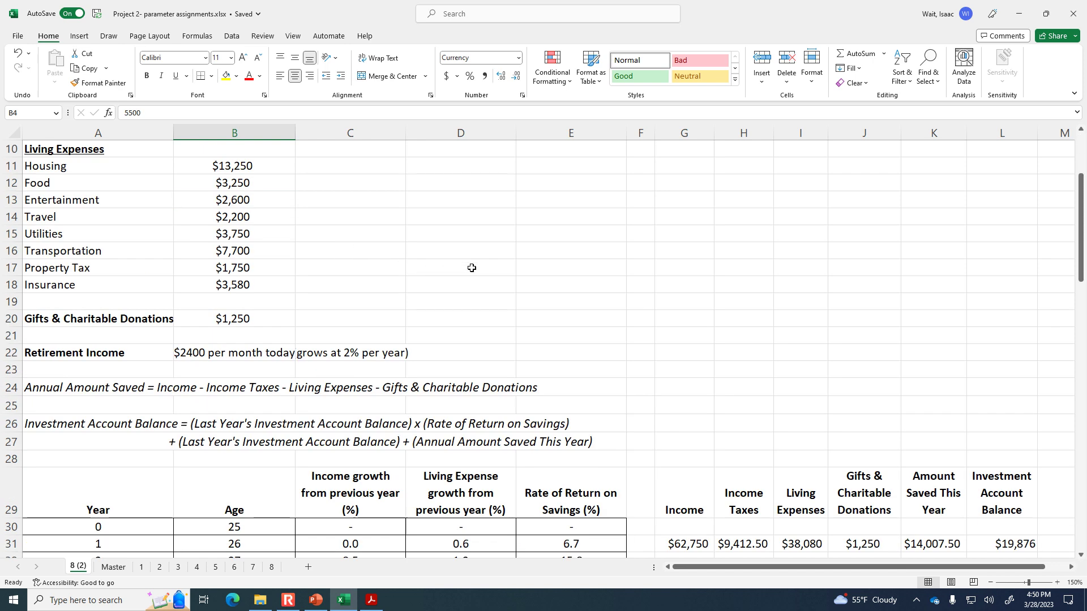
{"action": "scroll", "coordinate": [471, 269], "scroll_direction": "down", "scroll_amount": 1}
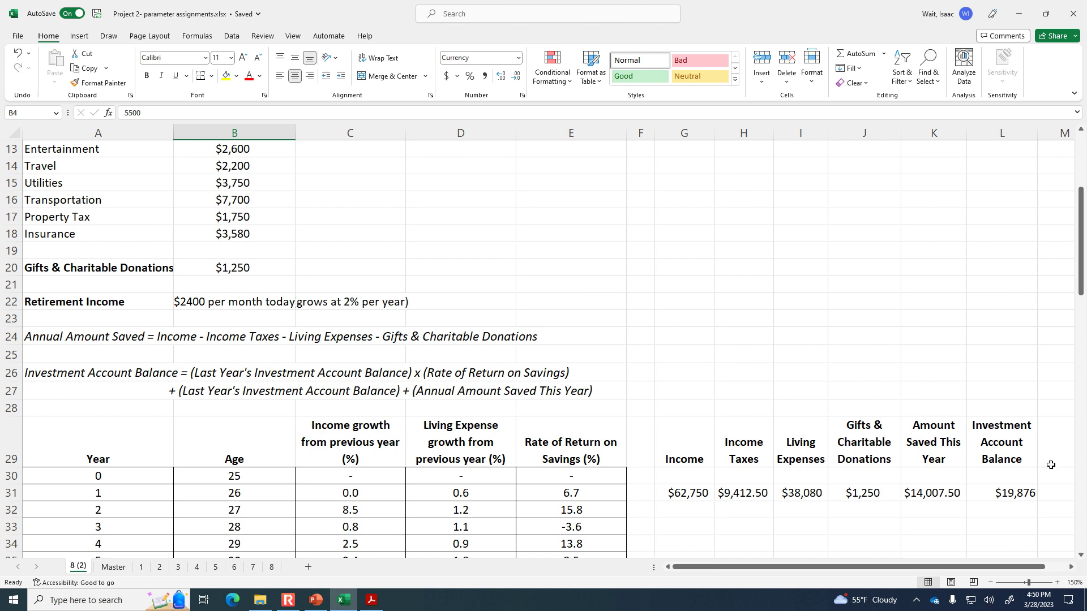
{"action": "left_click", "coordinate": [1016, 490]}
{"action": "left_click", "coordinate": [294, 75]}
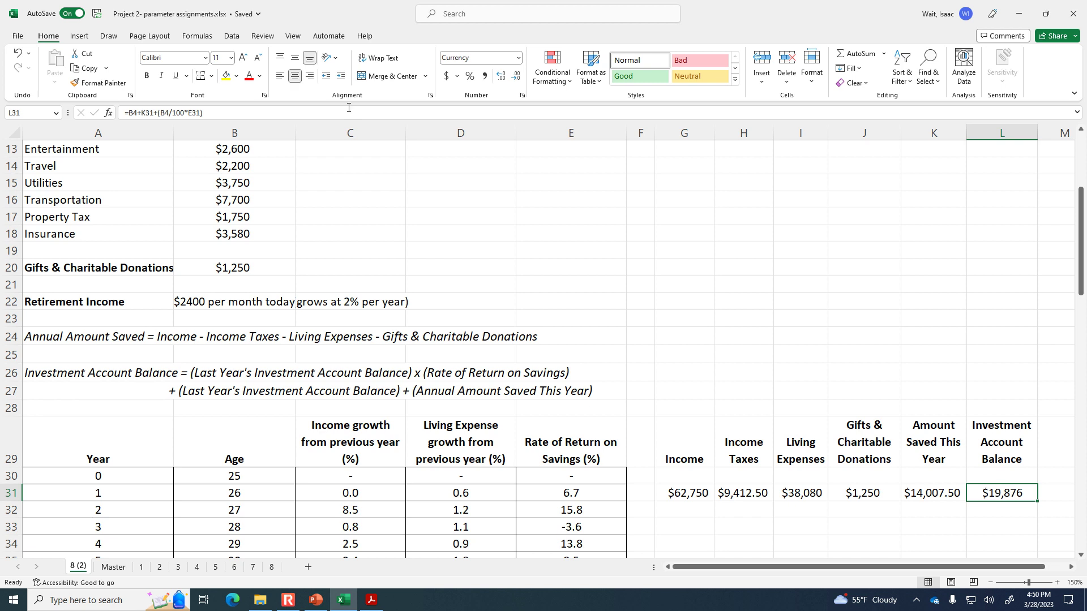
Calculate the year 2 Income in G32 from the income growth rate with the formula =G31+(G31*C32/100)
{"action": "scroll", "coordinate": [317, 230], "scroll_direction": "up", "scroll_amount": 4}
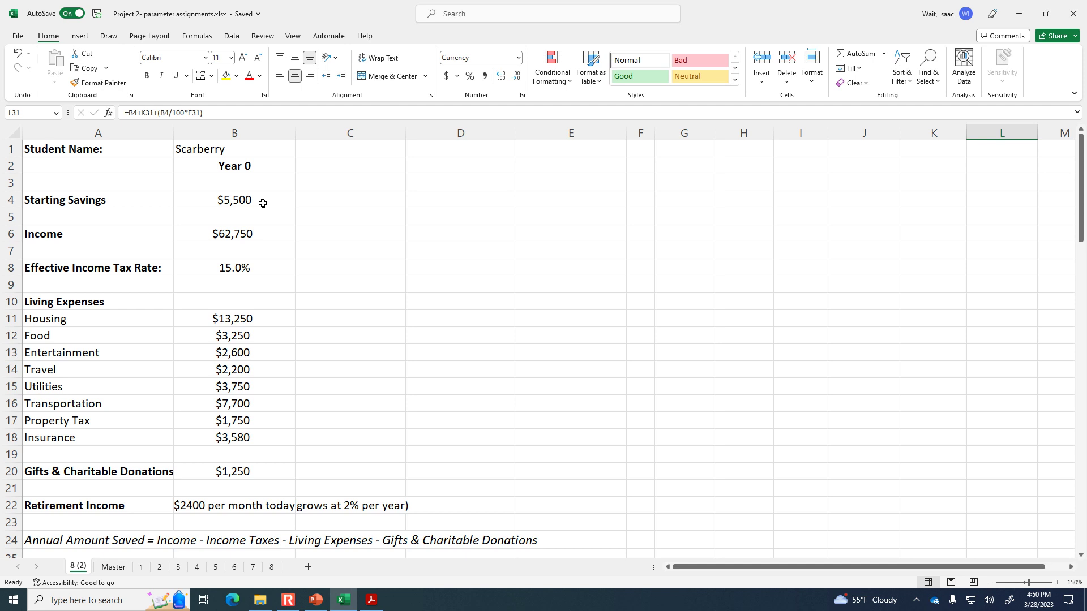
{"action": "scroll", "coordinate": [263, 203], "scroll_direction": "down", "scroll_amount": 6}
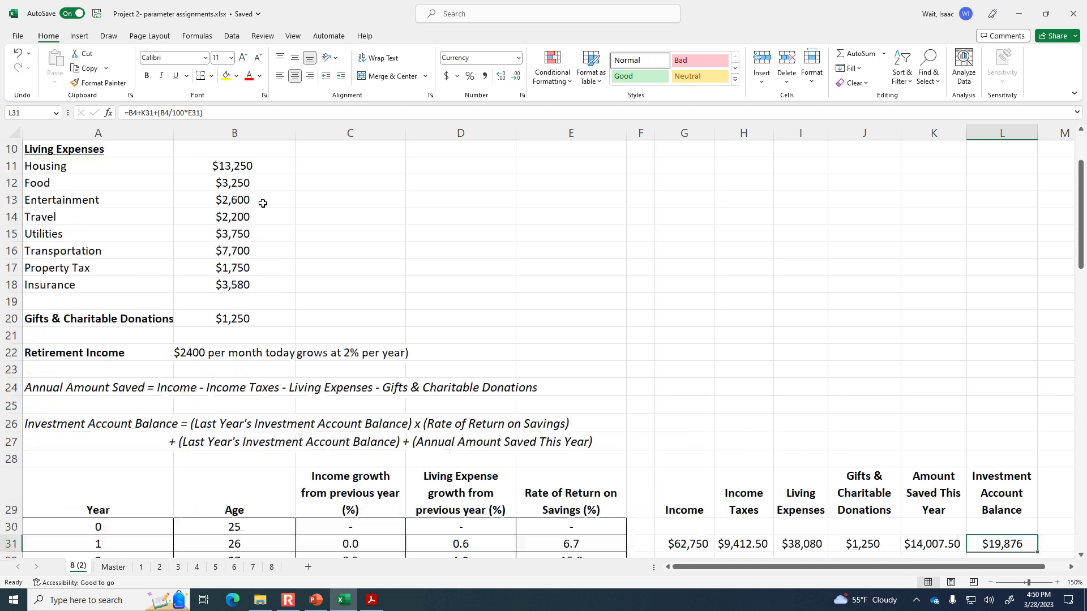
{"action": "left_click", "coordinate": [697, 413]}
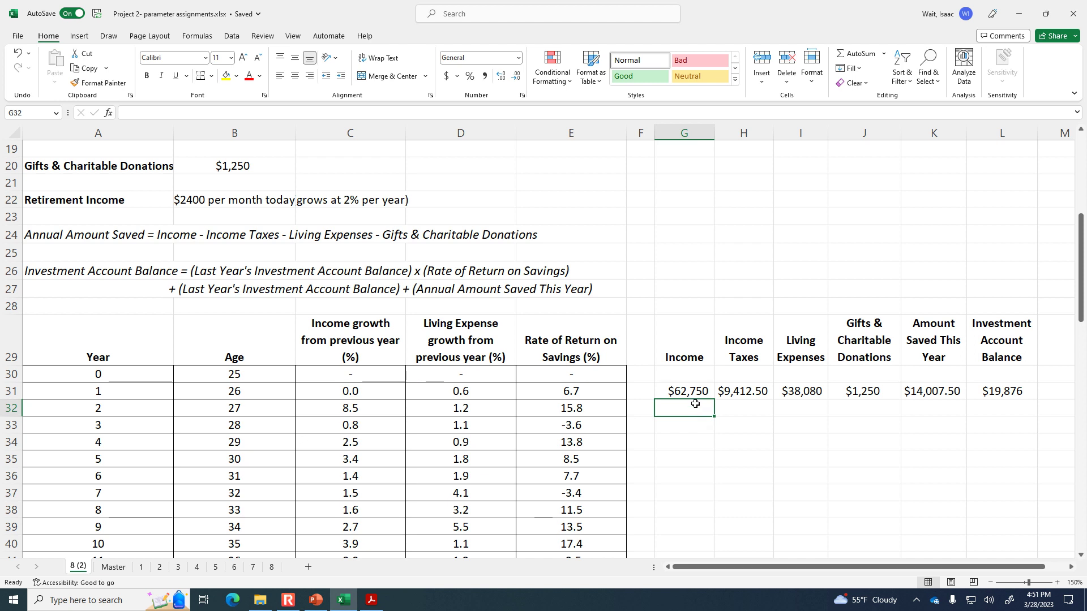
{"action": "type", "text": "="}
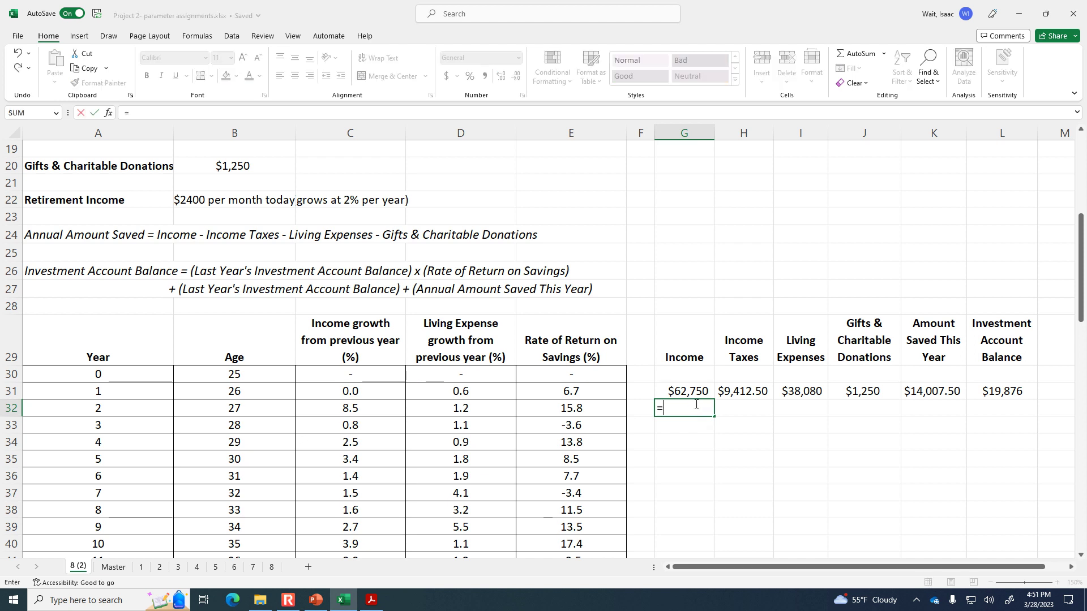
{"action": "key", "text": "Up"}
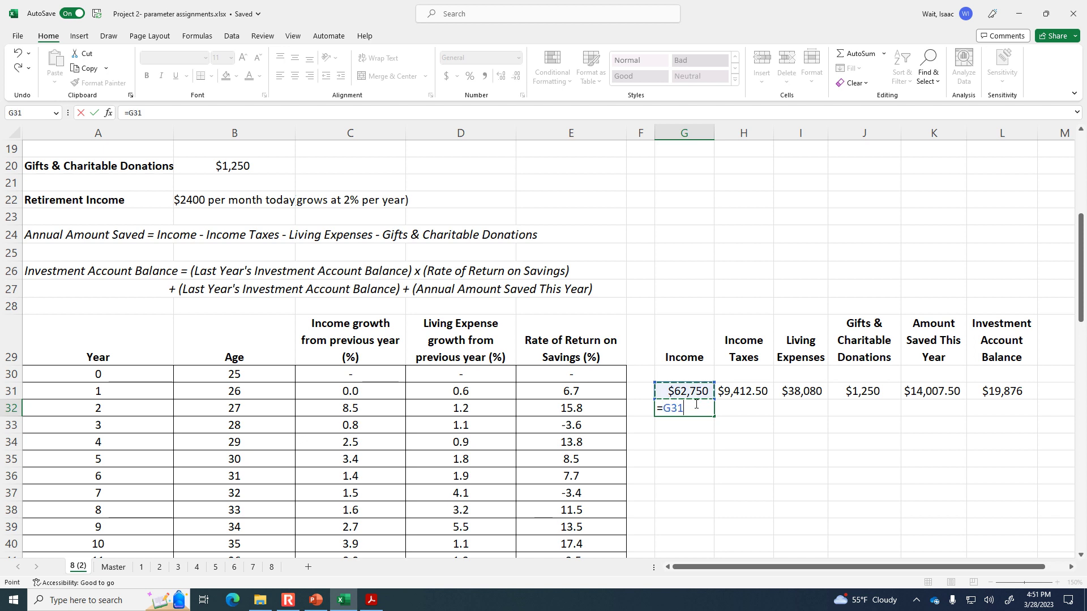
{"action": "type", "text": "+("}
{"action": "key", "text": "Up"}
{"action": "type", "text": "*"}
{"action": "left_click", "coordinate": [368, 408]}
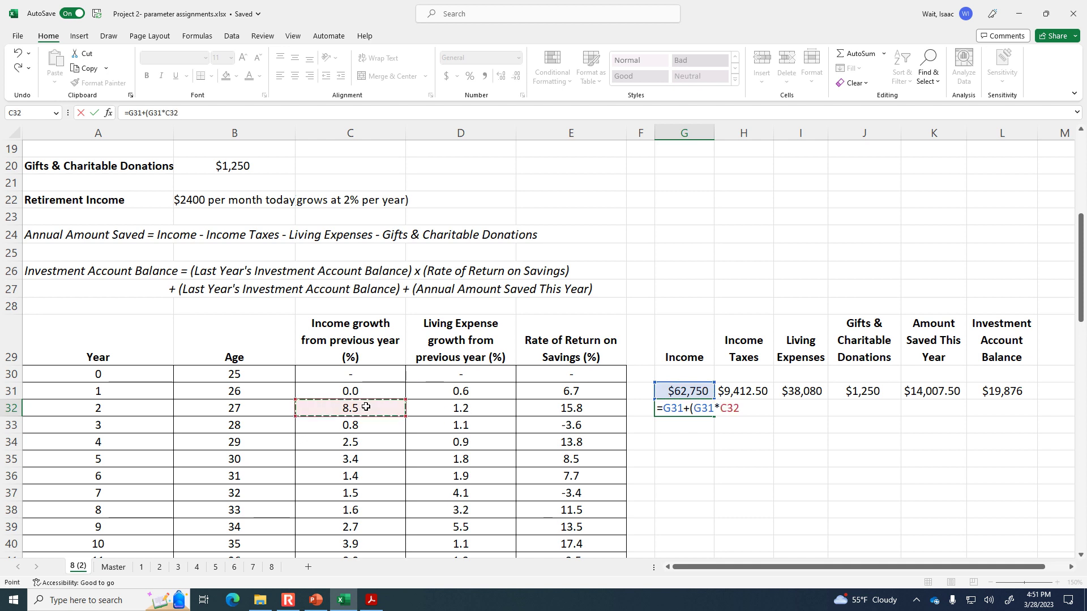
{"action": "type", "text": "/100)"}
{"action": "key", "text": "Return"}
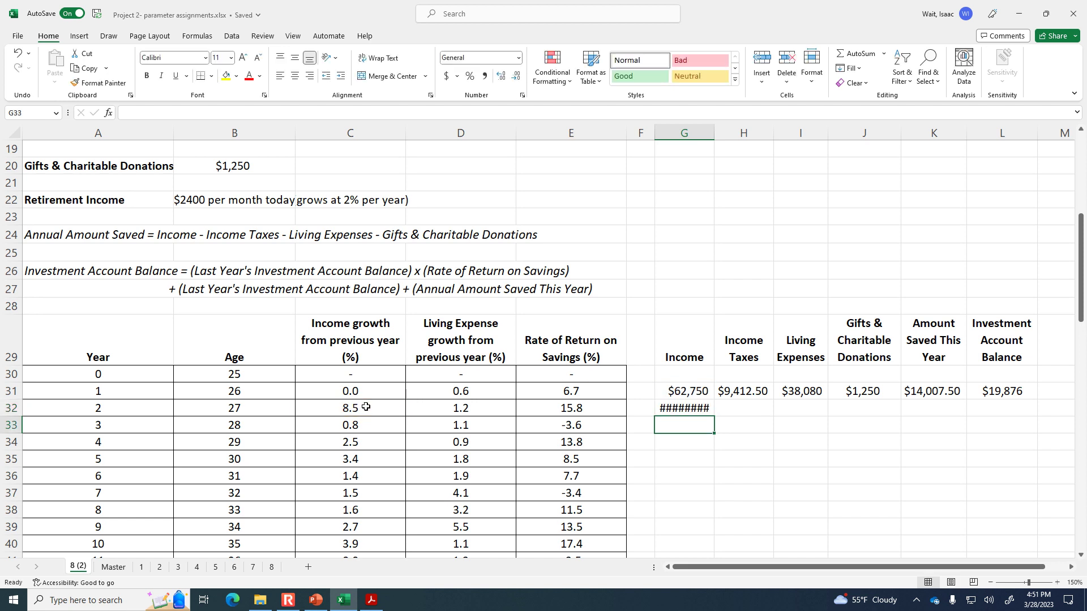
{"action": "key", "text": "Up"}
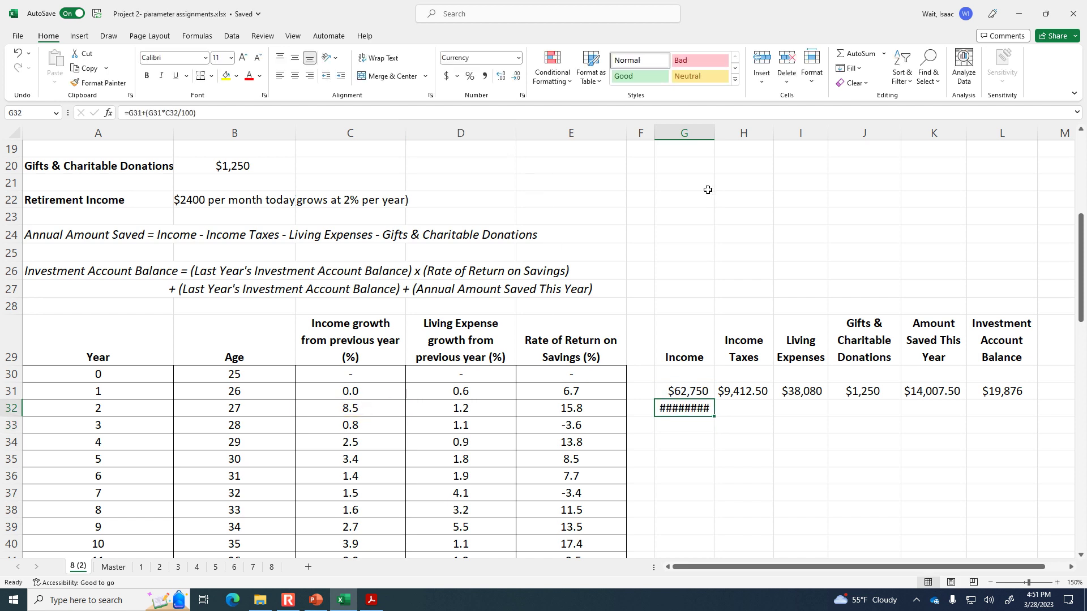
Widen column G to fit the year 2 income and show the year 1 income in G31 with two decimal places
{"action": "left_click_drag", "start_coordinate": [714, 134], "coordinate": [724, 134]}
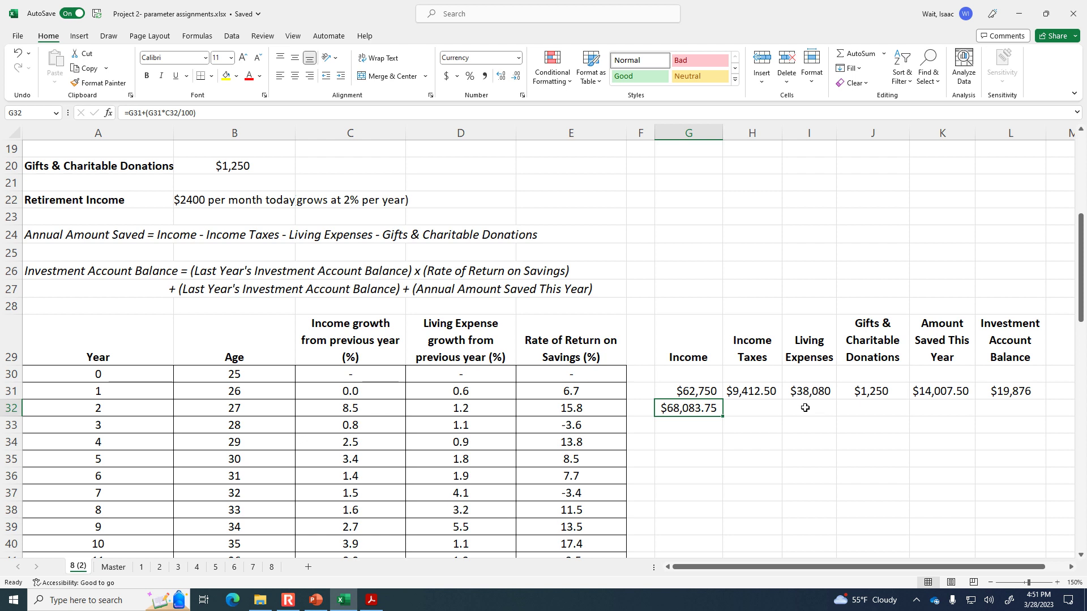
{"action": "left_click", "coordinate": [699, 386]}
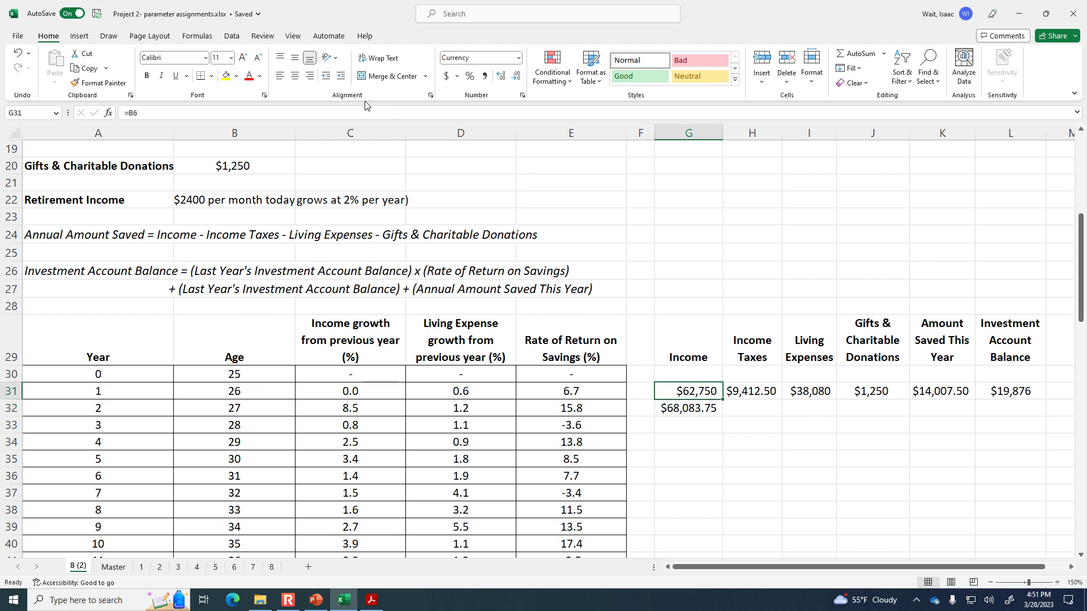
{"action": "left_click", "coordinate": [501, 77]}
{"action": "left_click", "coordinate": [501, 77]}
{"action": "left_click", "coordinate": [716, 410]}
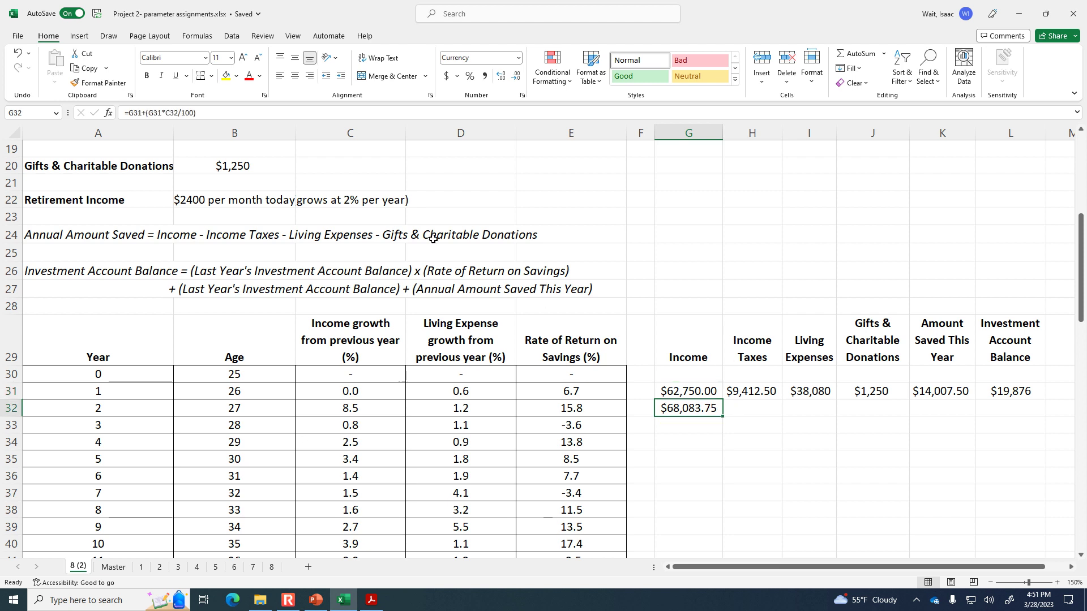
Calculate the year 2 Income Taxes in H32 as 15% of that year's income with the formula =G32*.15
{"action": "left_click", "coordinate": [379, 114]}
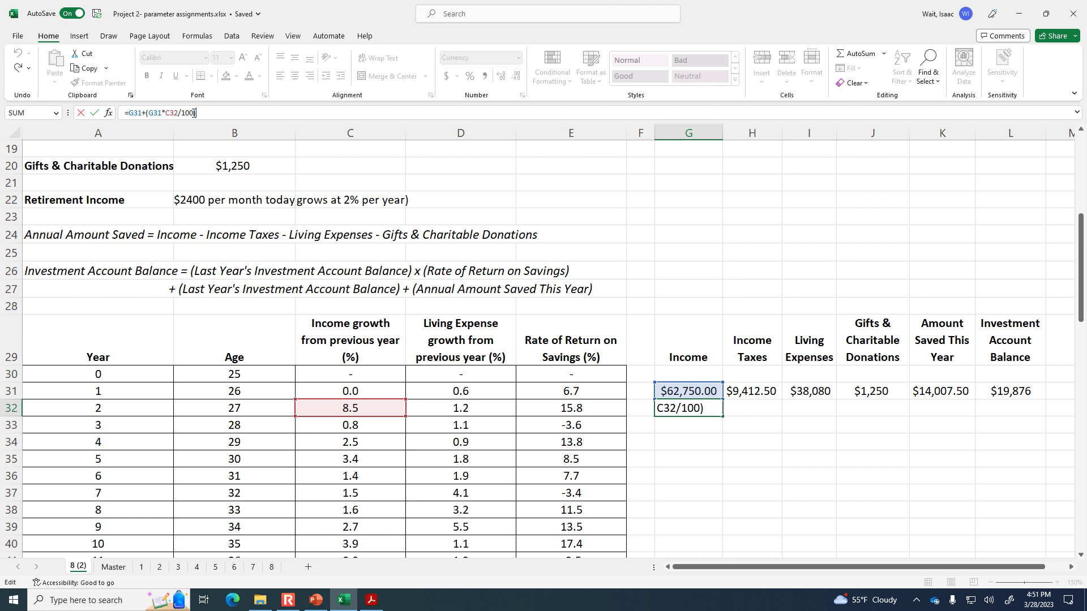
{"action": "key", "text": "ctrl+Return"}
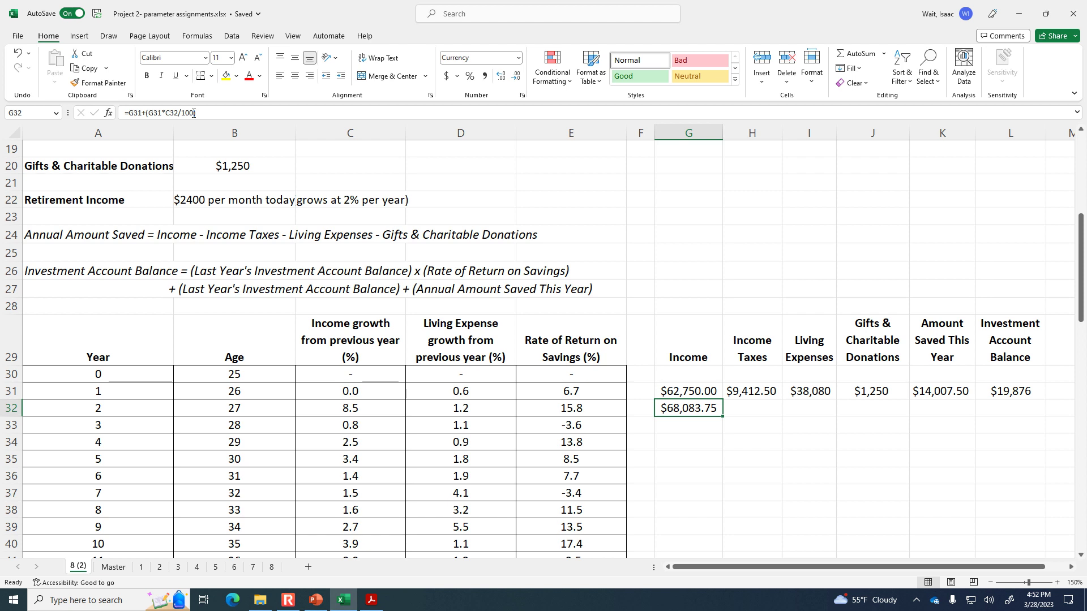
{"action": "key", "text": "Right"}
{"action": "key", "text": "Up"}
{"action": "key", "text": "Down"}
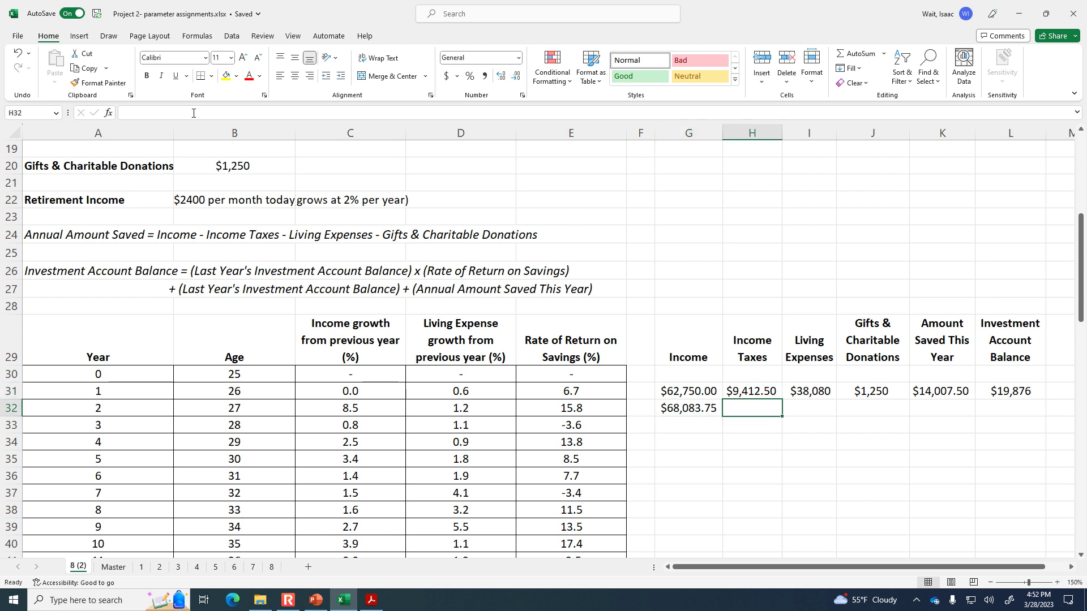
{"action": "type", "text": "="}
{"action": "key", "text": "Left"}
{"action": "type", "text": "*.15"}
{"action": "key", "text": "Tab"}
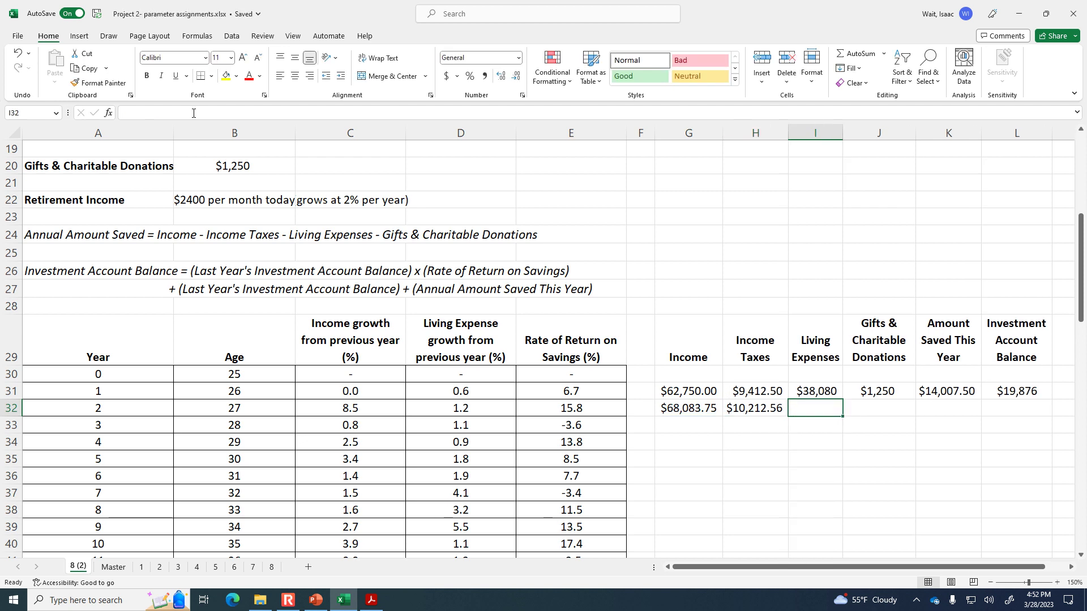
Calculate the year 2 Living Expenses in I32 from the living expense growth rate with the formula =I31+(I31*D32/100)
{"action": "type", "text": "="}
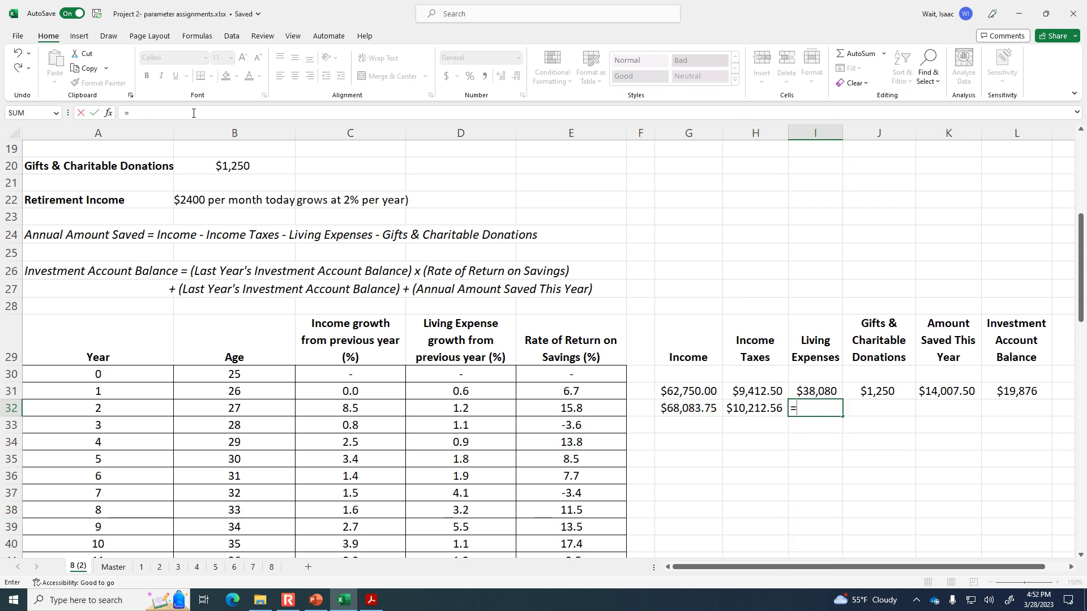
{"action": "key", "text": "Up"}
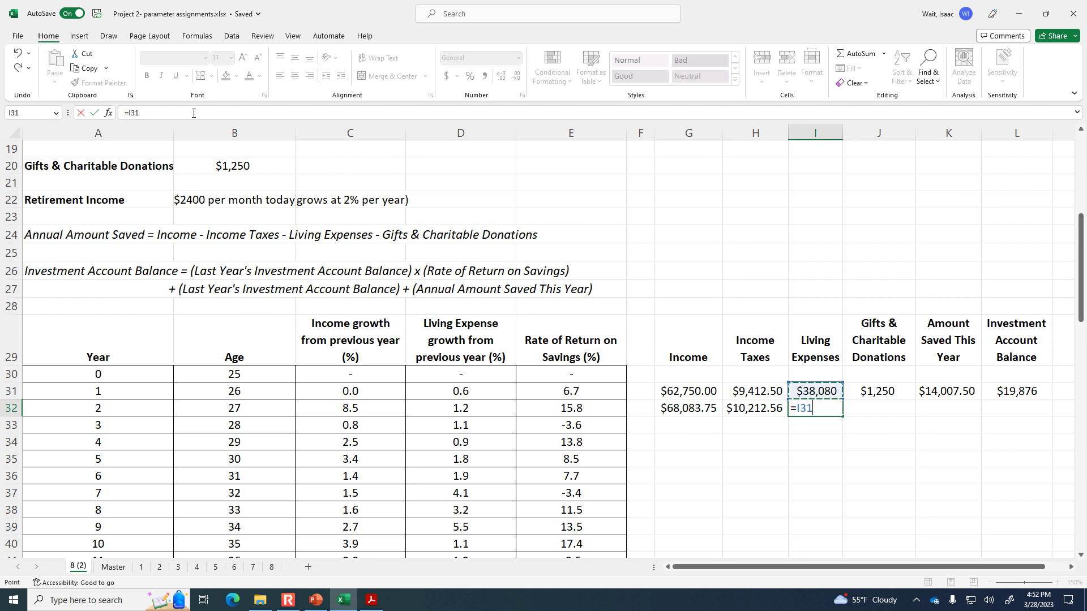
{"action": "type", "text": "+("}
{"action": "left_click", "coordinate": [833, 390]}
{"action": "type", "text": "*"}
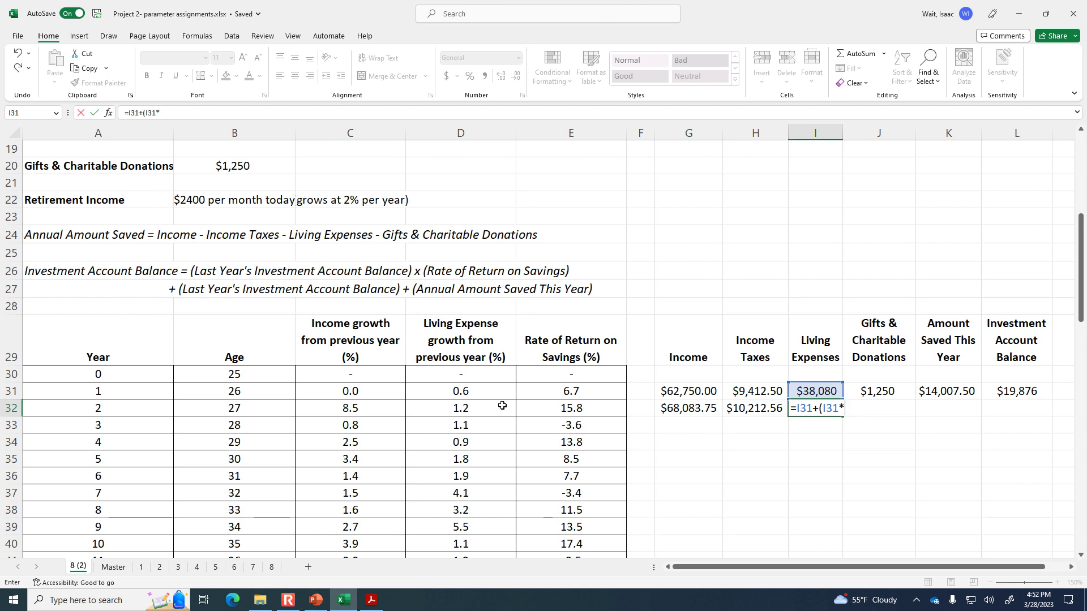
{"action": "left_click", "coordinate": [487, 407]}
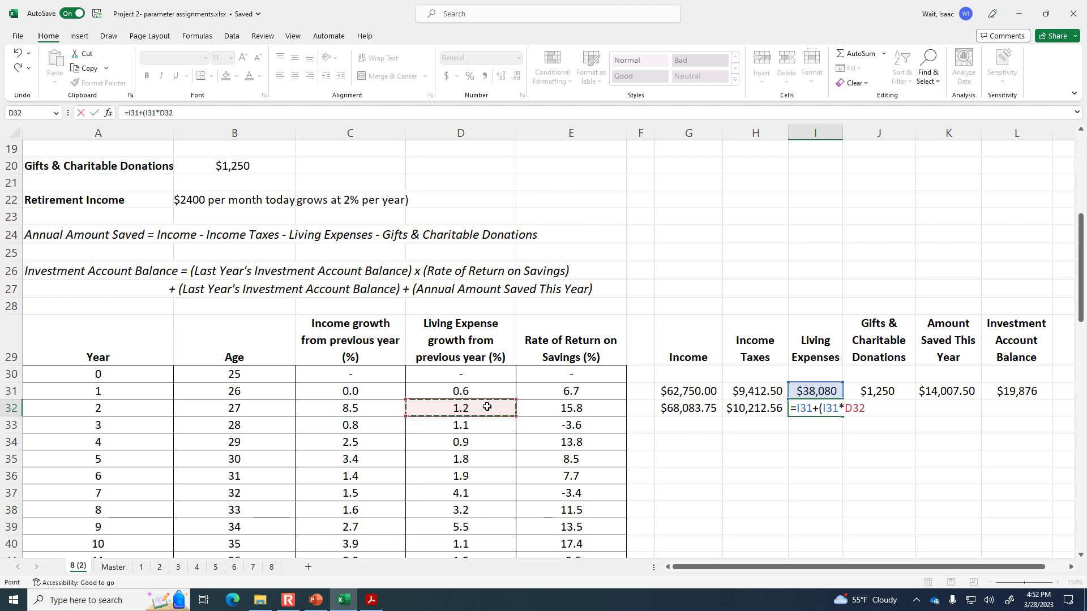
{"action": "type", "text": "/1"}
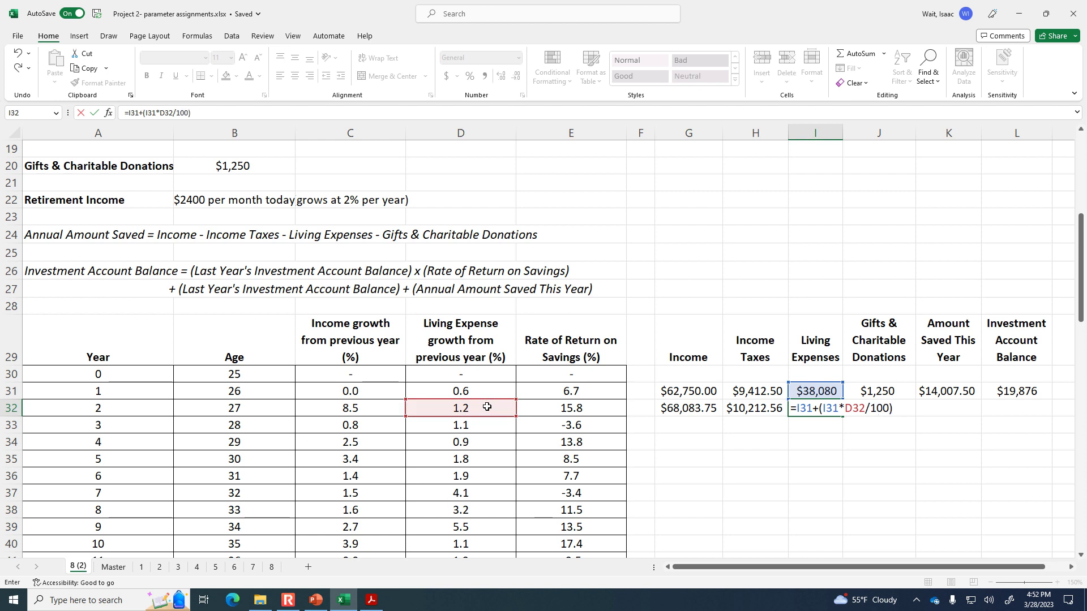
{"action": "type", "text": "00)"}
{"action": "key", "text": "Return"}
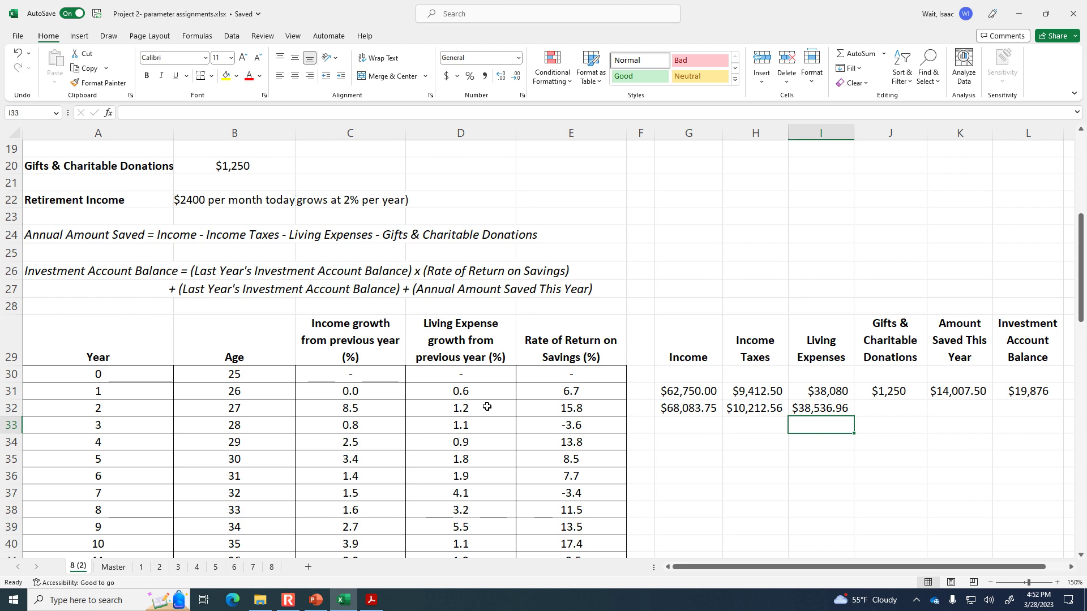
Show the year 1 and year 2 Living Expenses in I31:I32 with two decimal places
{"action": "left_click", "coordinate": [818, 390]}
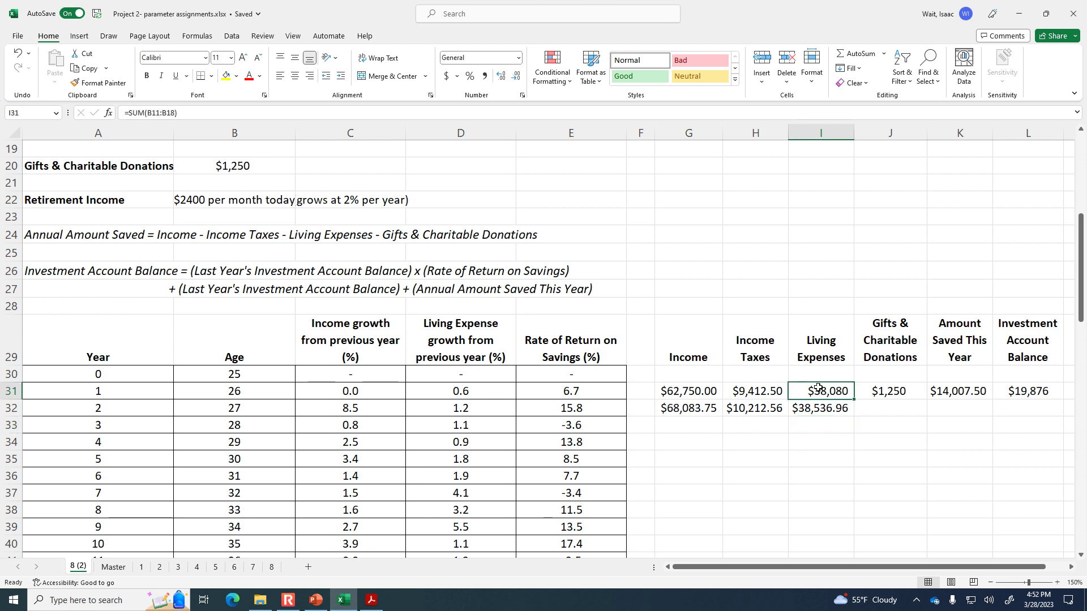
{"action": "left_click_drag", "start_coordinate": [818, 401], "coordinate": [819, 409]}
{"action": "left_click", "coordinate": [502, 79]}
{"action": "left_click", "coordinate": [507, 79]}
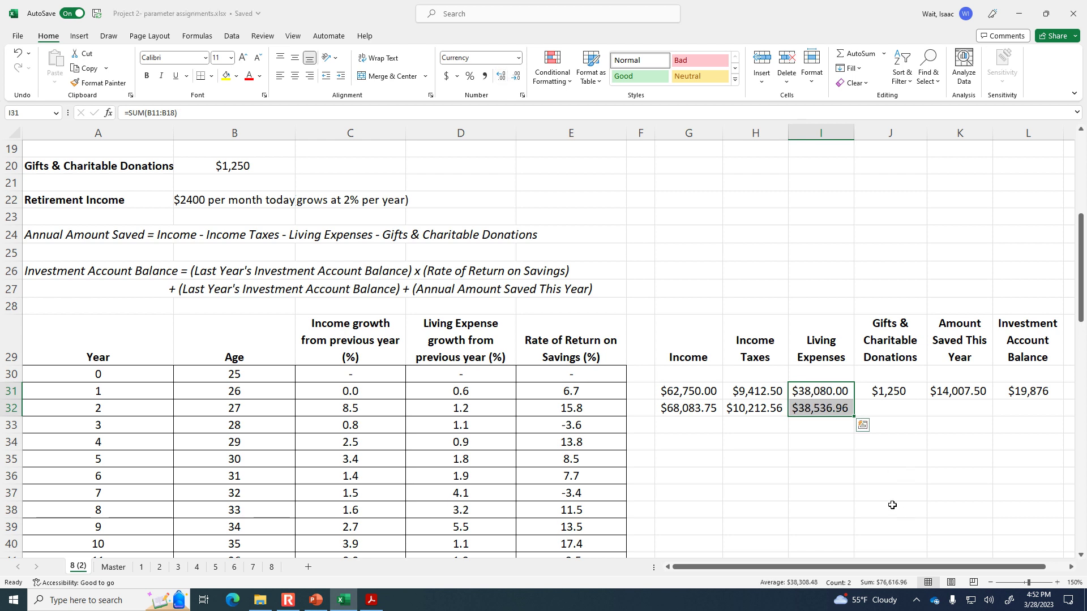
{"action": "left_click", "coordinate": [825, 436]}
{"action": "left_click", "coordinate": [821, 394]}
{"action": "left_click", "coordinate": [835, 417]}
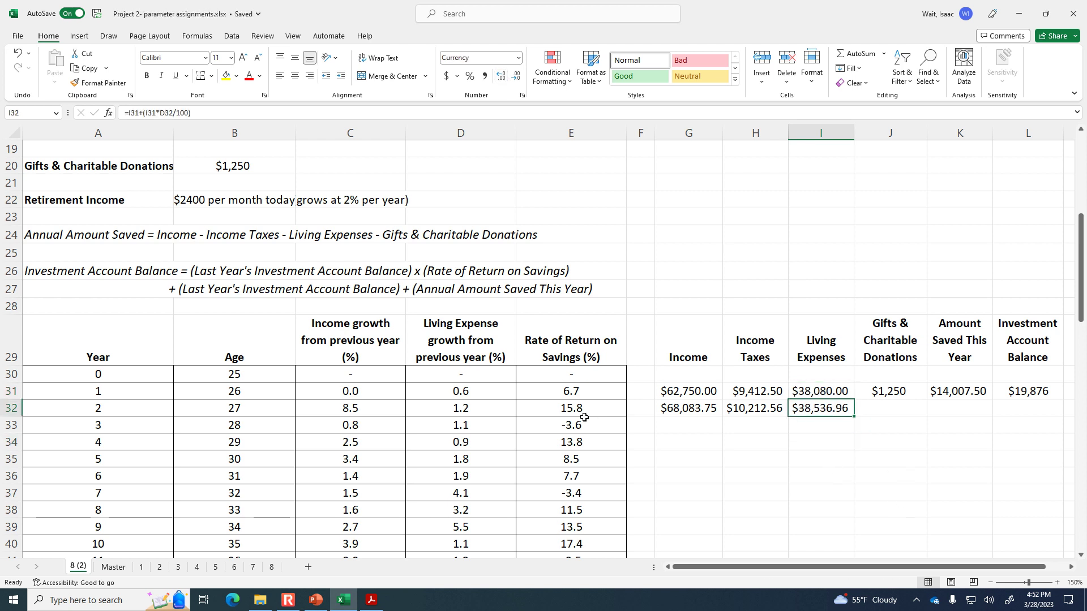
Select the year 2 donations cell J32, and switch to the PowerPoint class notes to review scenarios 1 to 4 on the Scenarios to Assess slide
{"action": "left_click", "coordinate": [902, 412]}
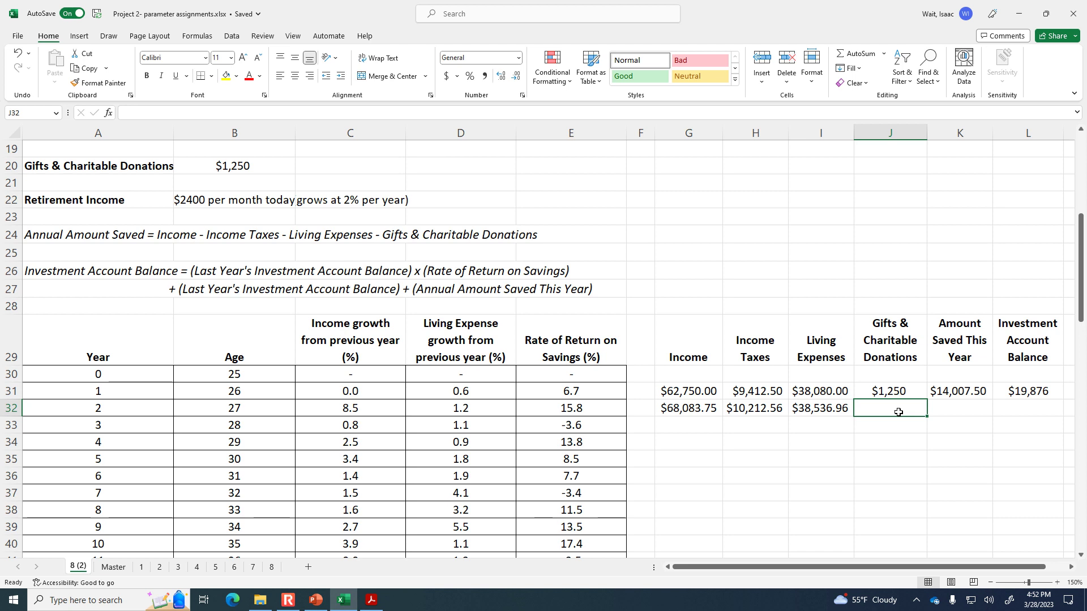
{"action": "mouse_move", "coordinate": [325, 606]}
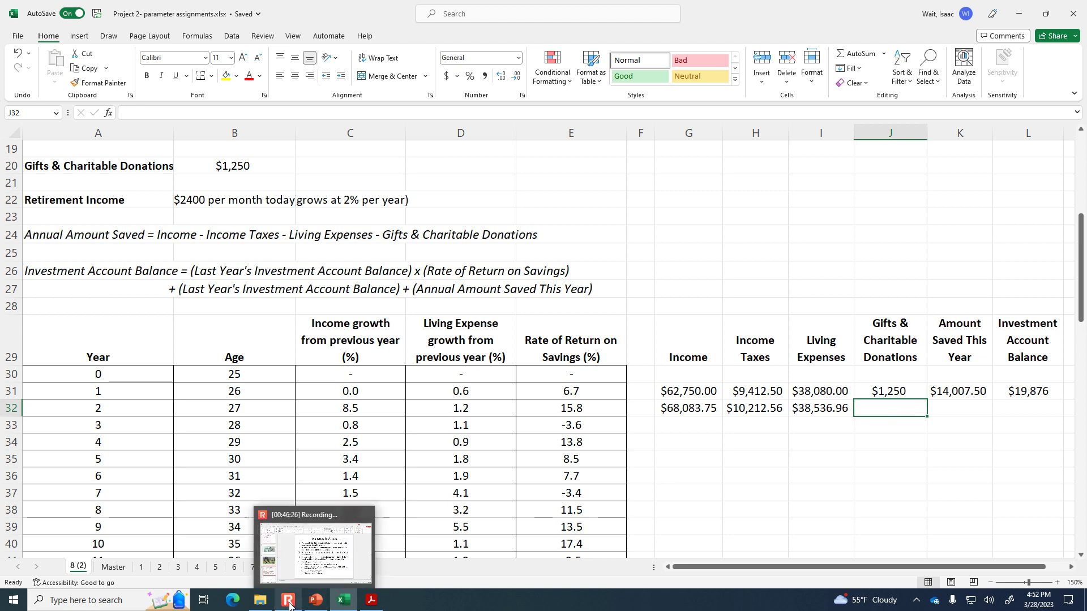
{"action": "left_click", "coordinate": [336, 554]}
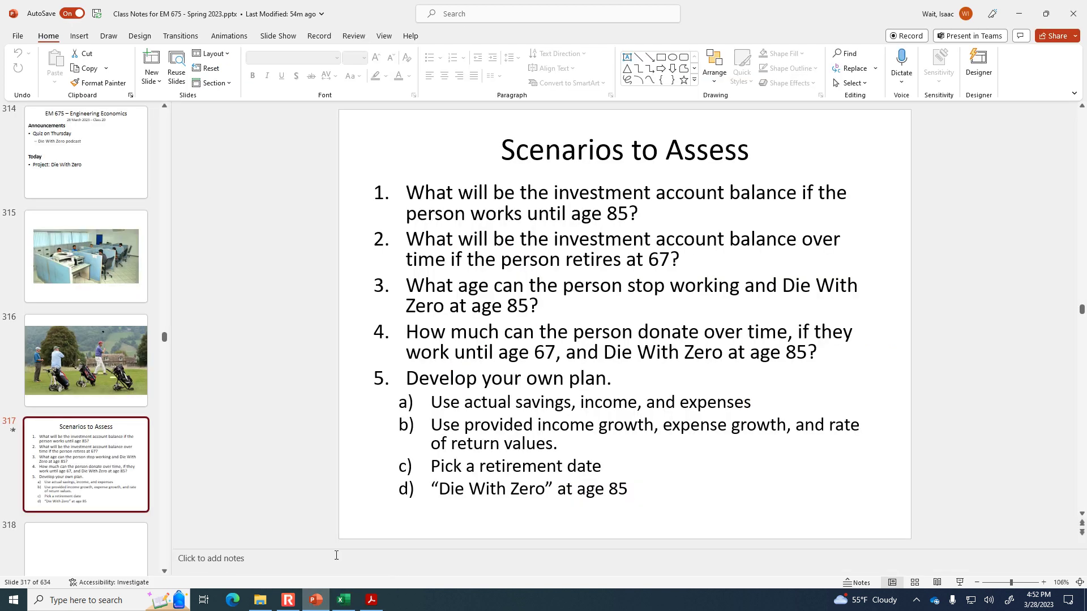
{"action": "left_click_drag", "start_coordinate": [654, 218], "coordinate": [403, 192]}
{"action": "left_click", "coordinate": [679, 260]}
{"action": "left_click_drag", "start_coordinate": [678, 259], "coordinate": [404, 240]}
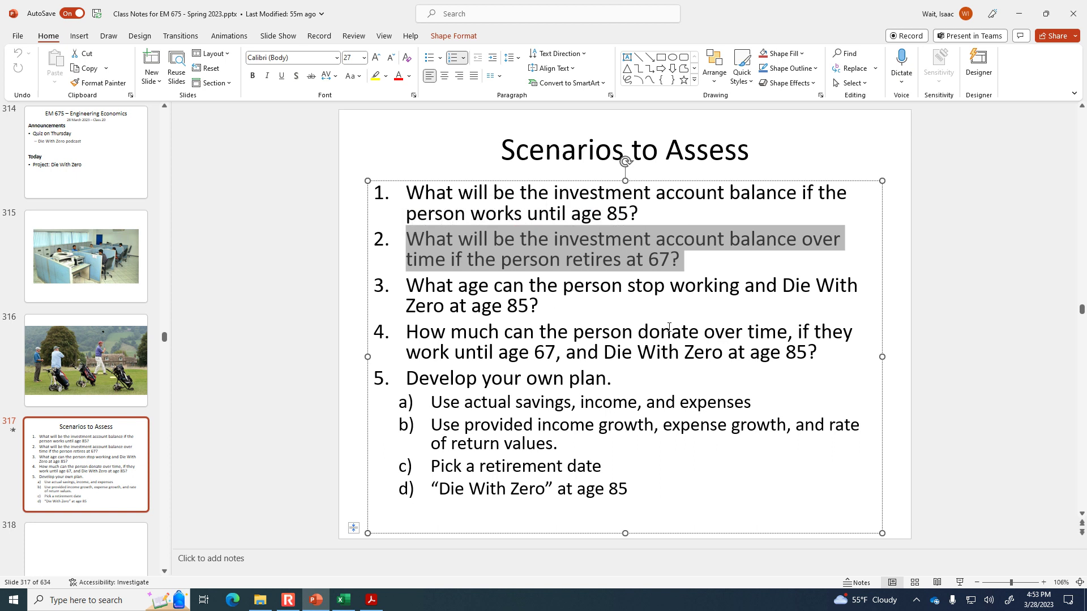
{"action": "left_click_drag", "start_coordinate": [828, 349], "coordinate": [414, 261]}
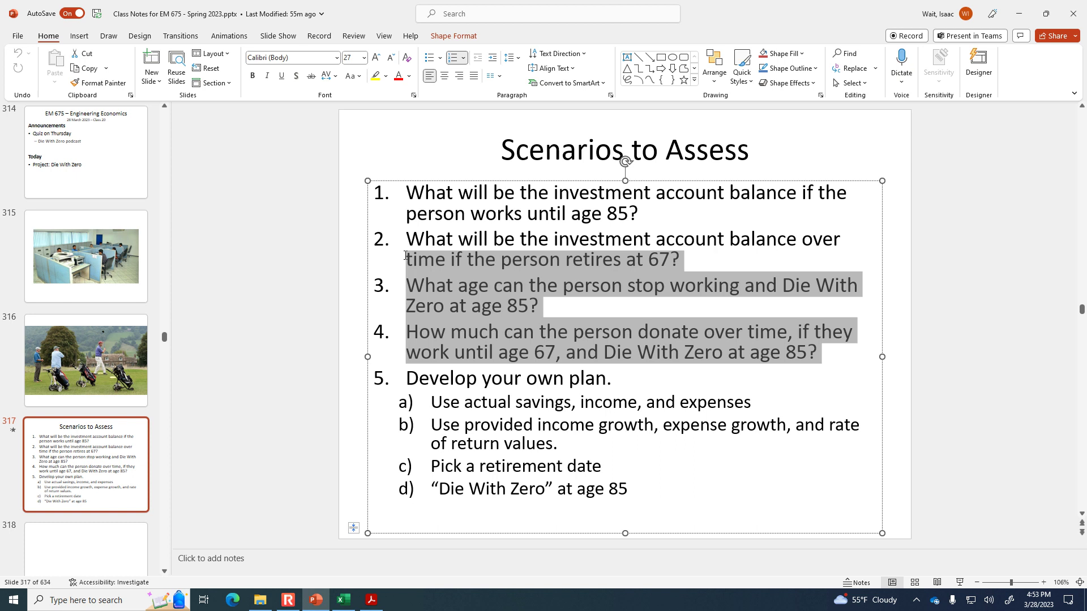
{"action": "left_click", "coordinate": [558, 333]}
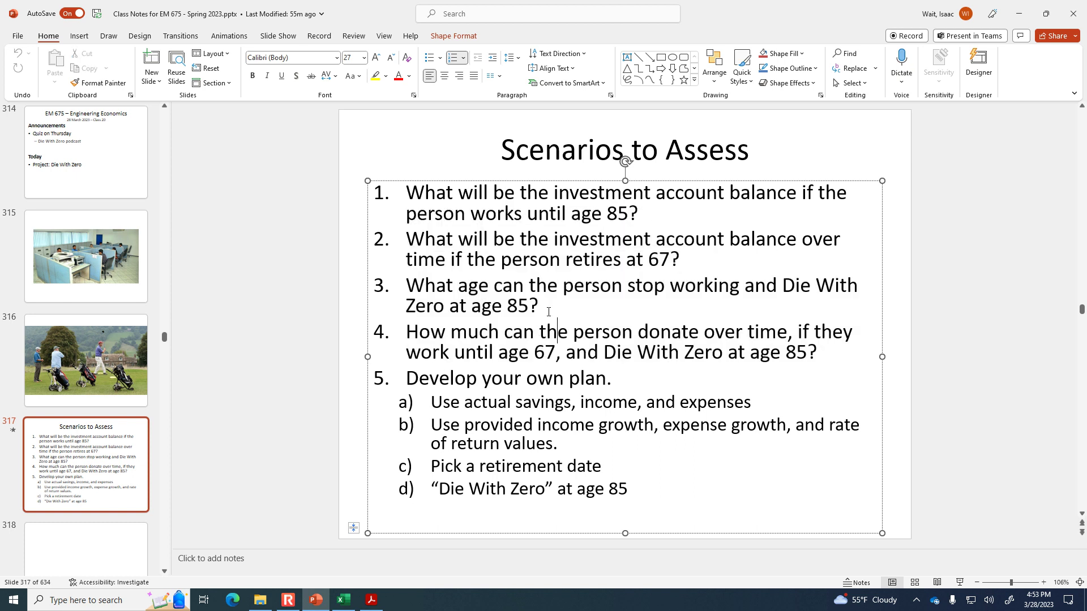
{"action": "left_click_drag", "start_coordinate": [821, 351], "coordinate": [805, 351]}
{"action": "left_click_drag", "start_coordinate": [552, 306], "coordinate": [418, 214]}
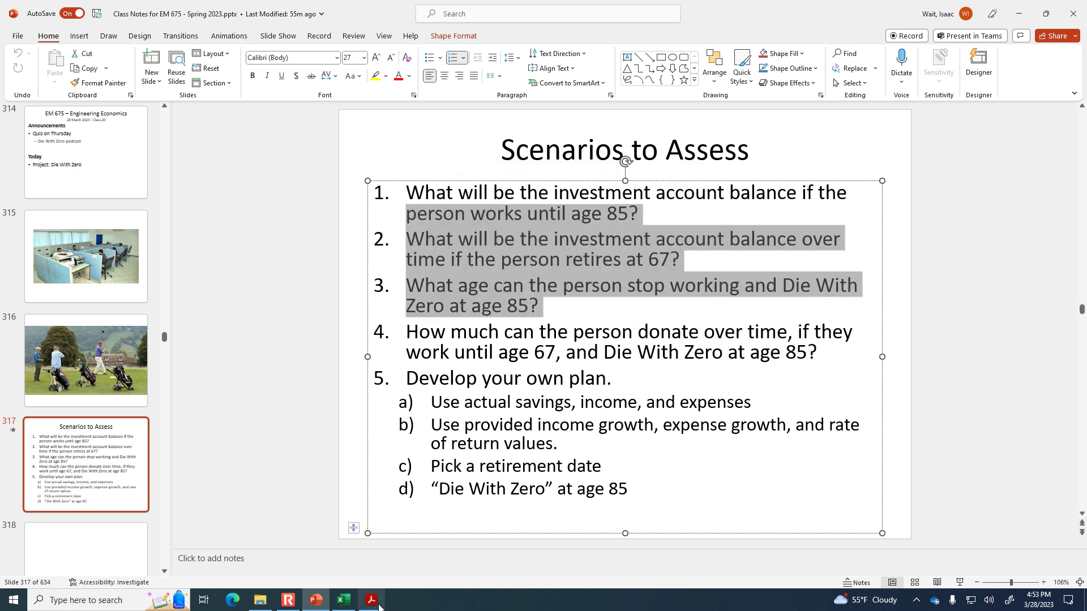
Back in Excel, set the year 2 Gifts & Charitable Donations in J32 to =J31 and center the value
{"action": "left_click", "coordinate": [343, 600]}
{"action": "type", "text": "=J31"}
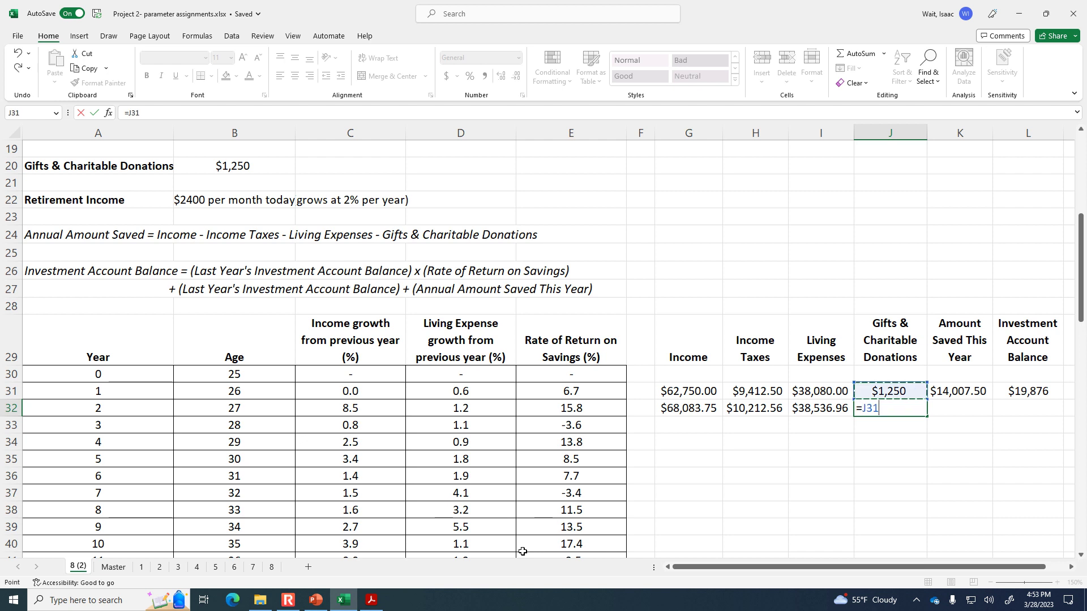
{"action": "key", "text": "Return"}
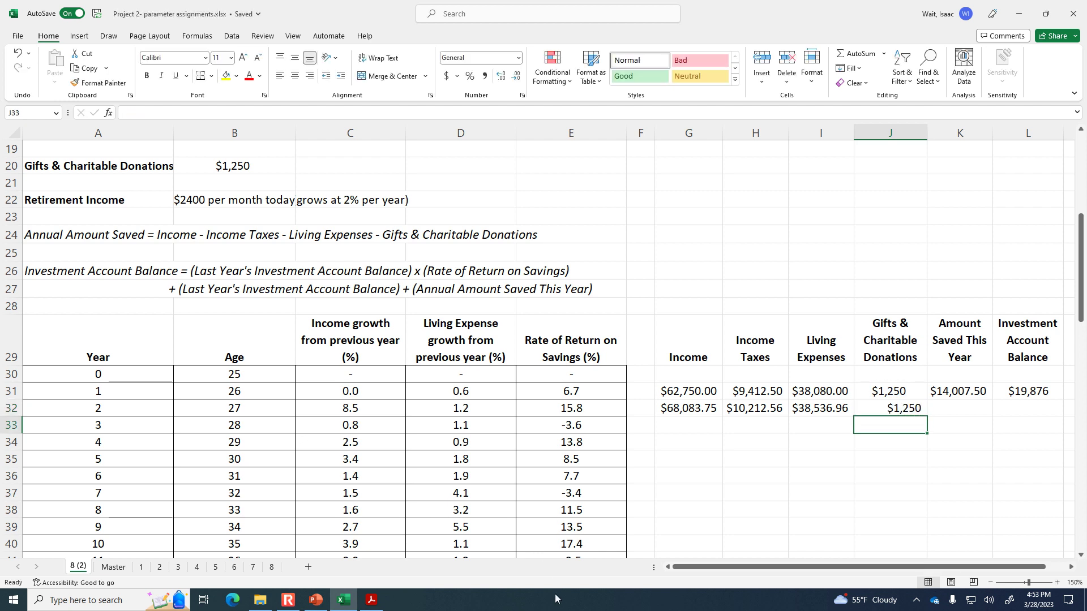
{"action": "left_click", "coordinate": [911, 406]}
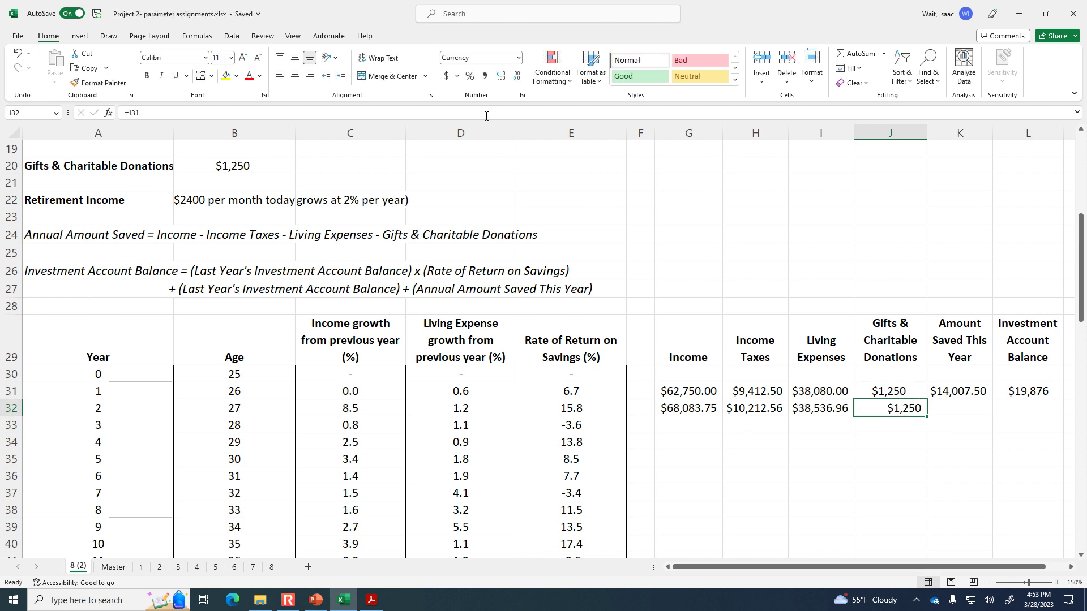
{"action": "left_click", "coordinate": [295, 58]}
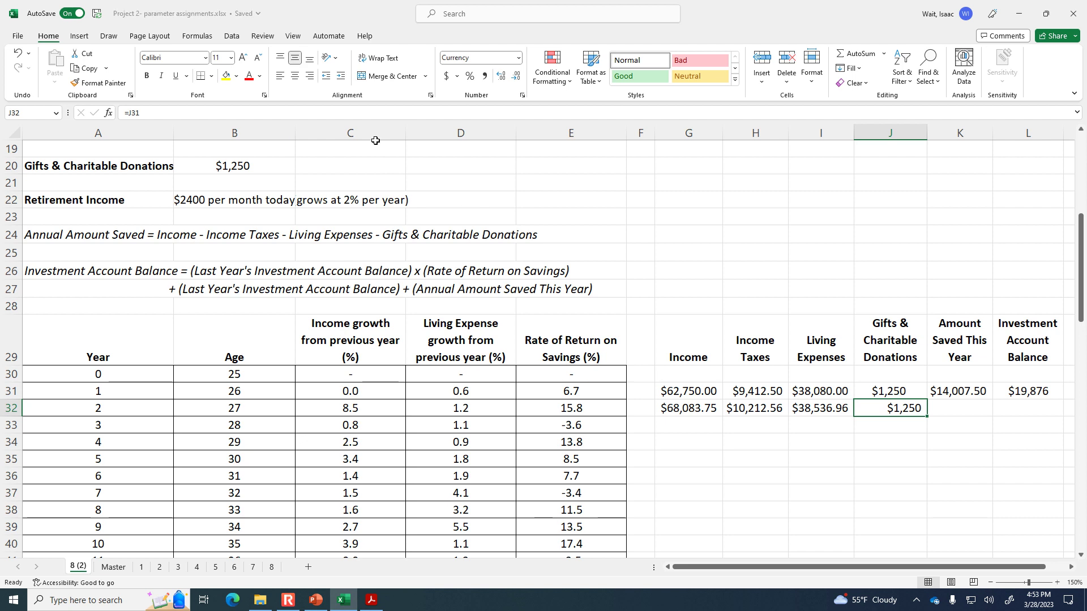
{"action": "left_click", "coordinate": [294, 76]}
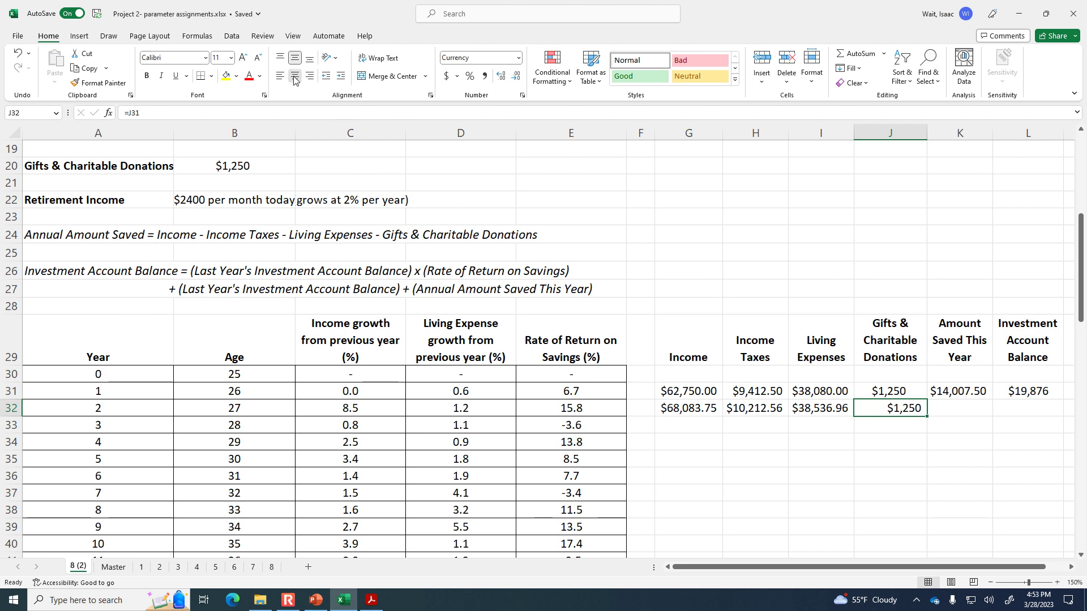
Fill the Amount Saved This Year formula from K31 down to K32 and check it against the other year 2 cells
{"action": "left_click", "coordinate": [953, 413]}
{"action": "left_click", "coordinate": [956, 395]}
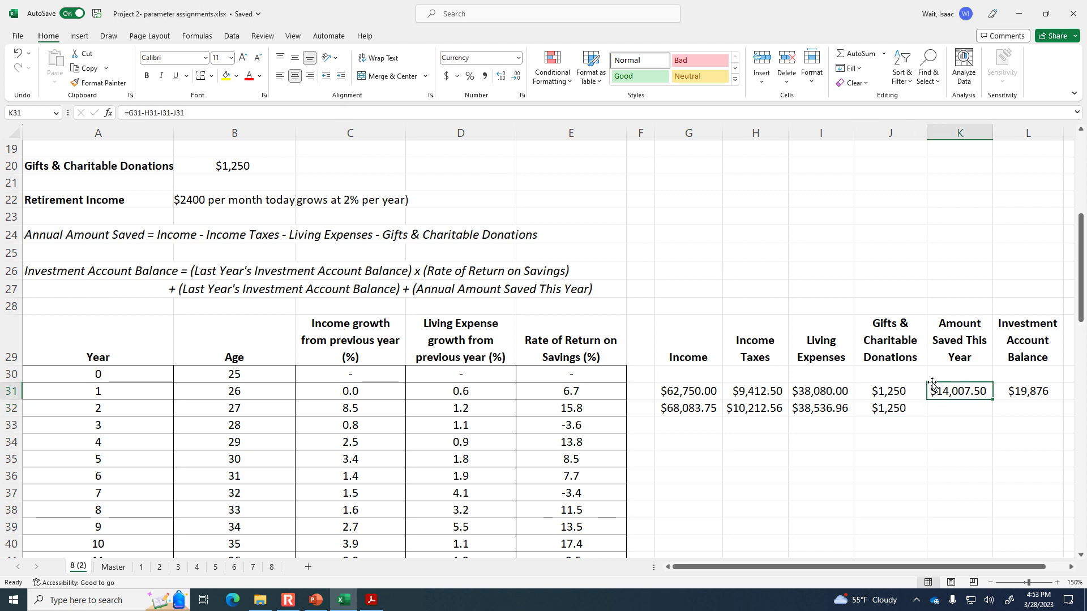
{"action": "left_click", "coordinate": [381, 116]}
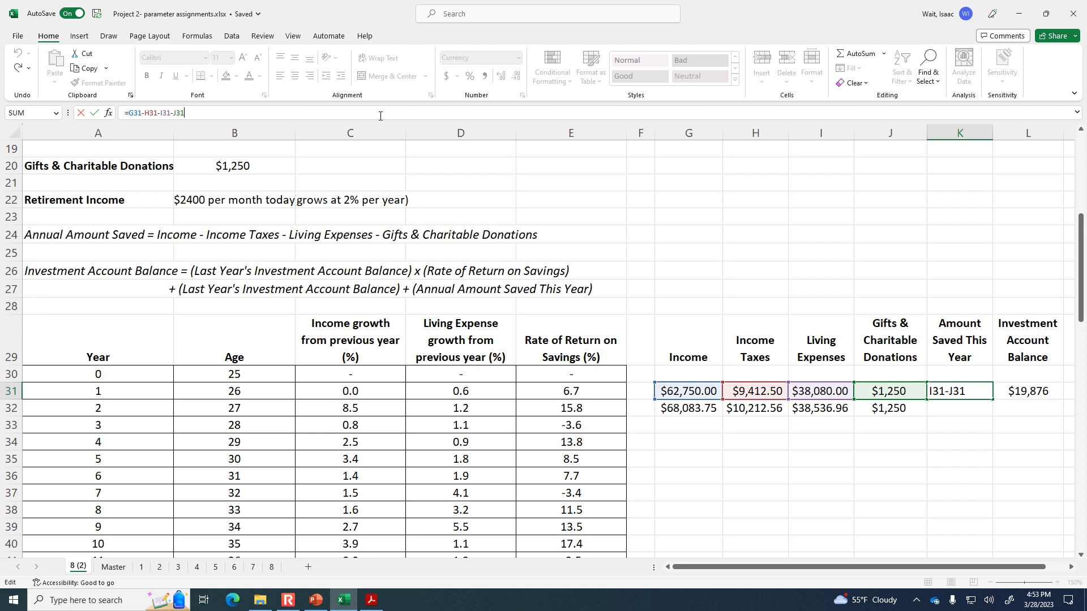
{"action": "key", "text": "ctrl+Return"}
{"action": "left_click_drag", "start_coordinate": [994, 399], "coordinate": [993, 412]}
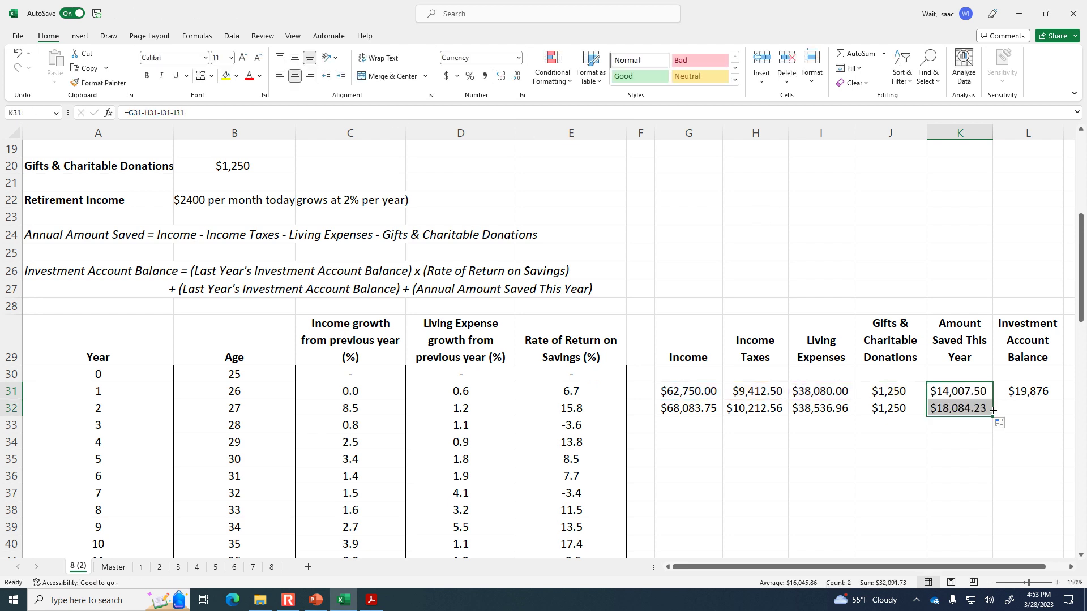
{"action": "left_click", "coordinate": [966, 426]}
{"action": "left_click", "coordinate": [976, 409]}
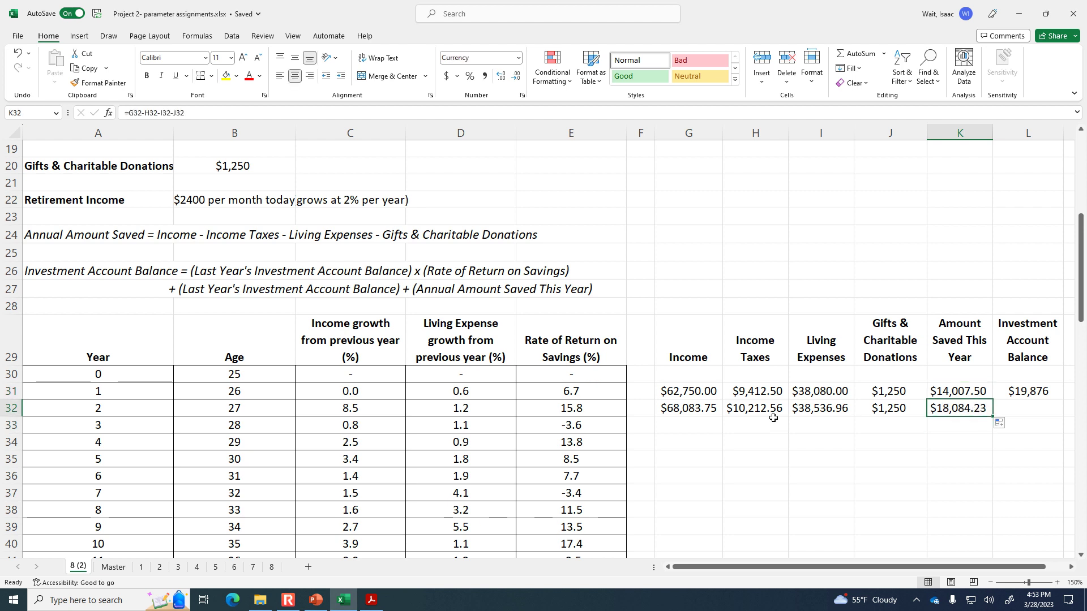
{"action": "left_click", "coordinate": [690, 410]}
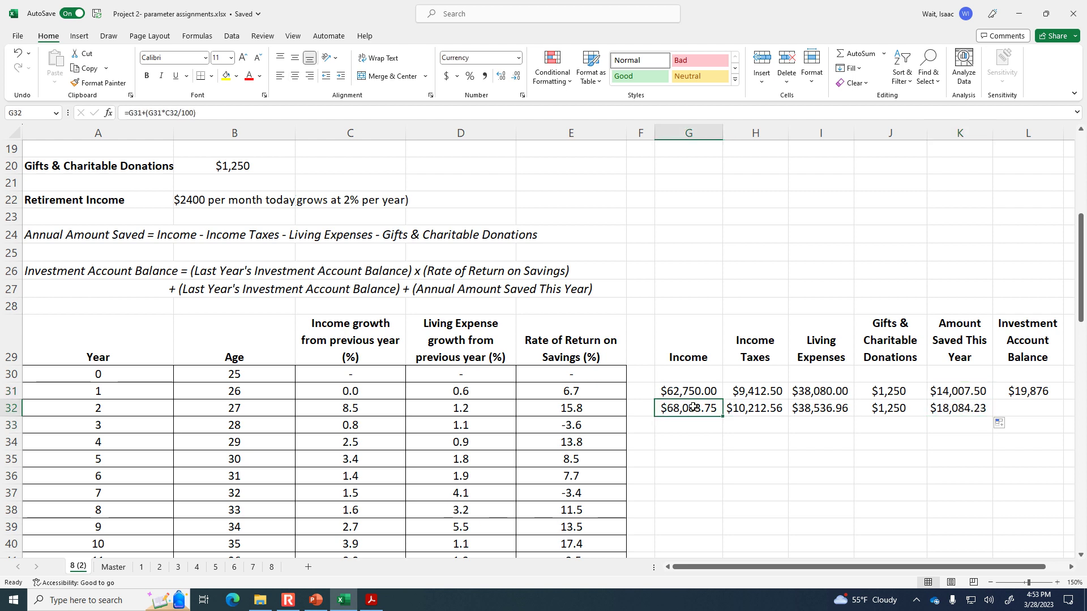
{"action": "left_click", "coordinate": [812, 409]}
{"action": "left_click", "coordinate": [679, 411]}
Zoom the sheet out to 140% and widen columns H, I and K to fit their amounts
{"action": "left_click", "coordinate": [1016, 409]}
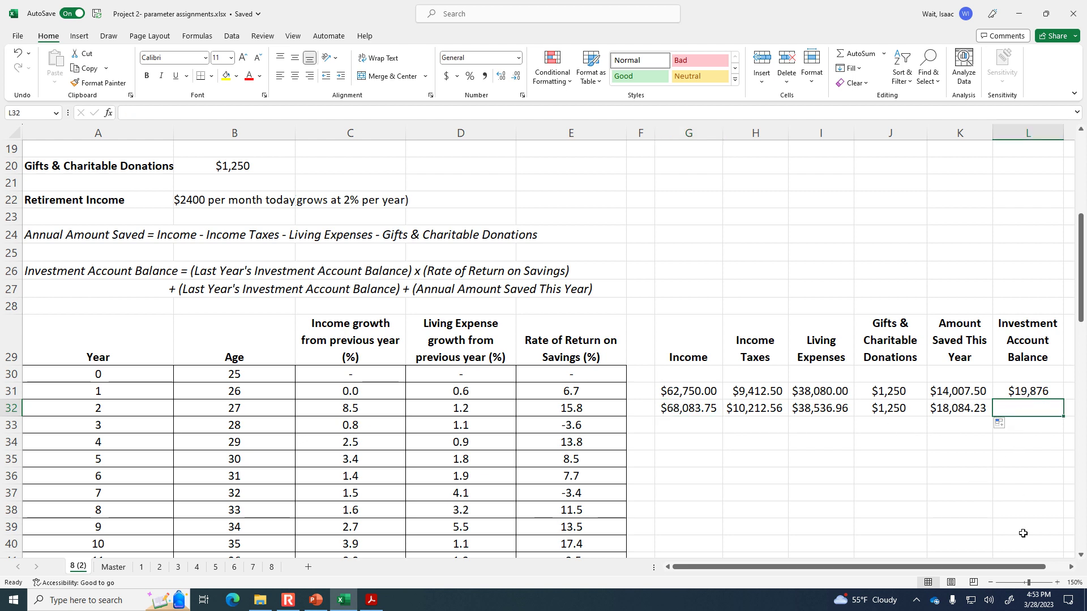
{"action": "left_click", "coordinate": [990, 582]}
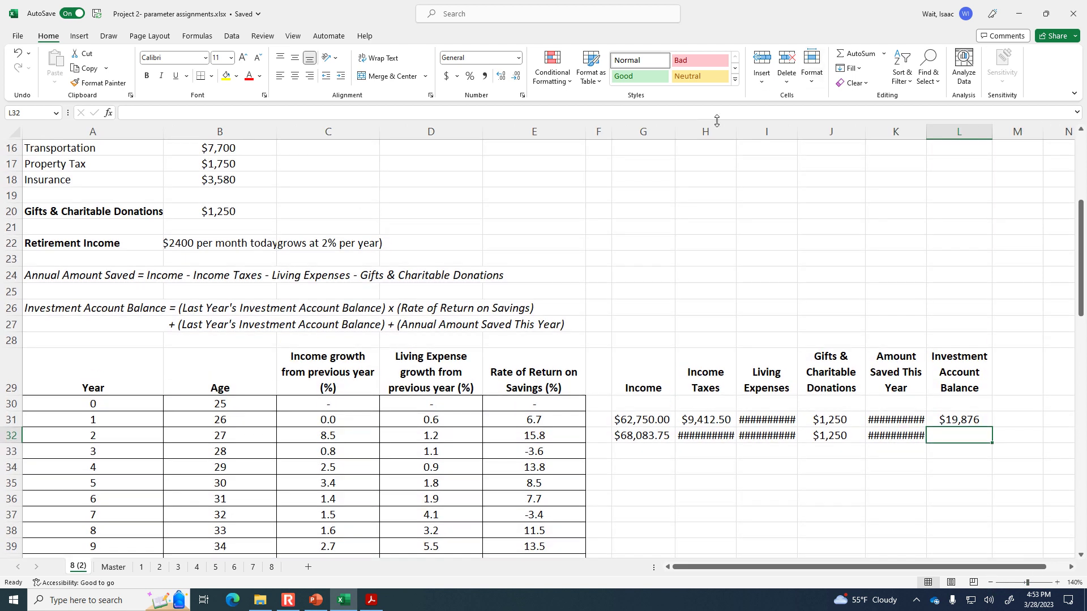
{"action": "left_click_drag", "start_coordinate": [740, 131], "coordinate": [804, 132]}
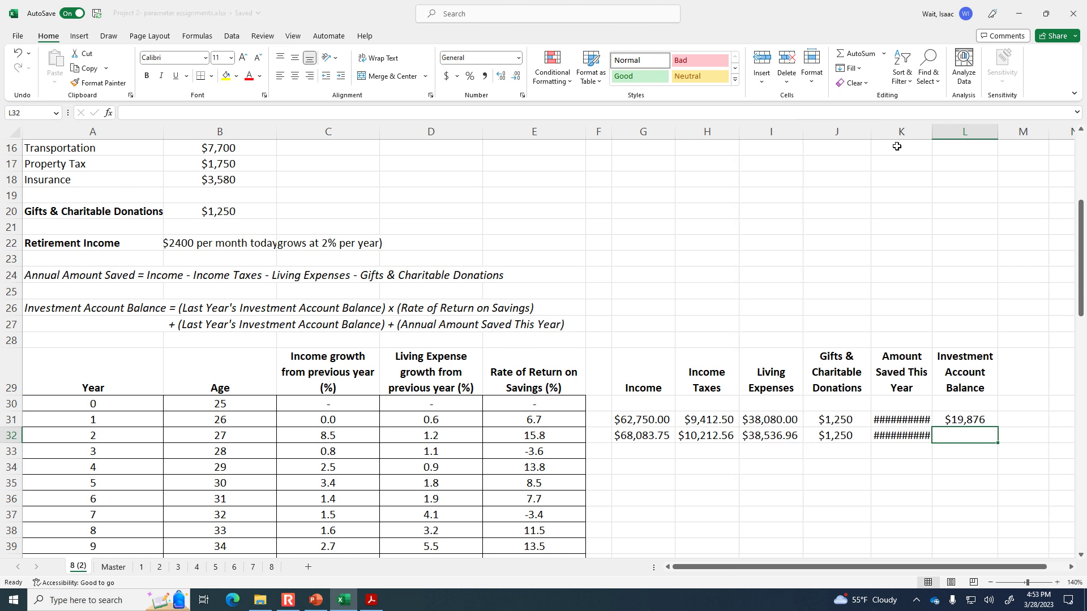
{"action": "left_click", "coordinate": [932, 133]}
{"action": "left_click_drag", "start_coordinate": [932, 133], "coordinate": [935, 132]}
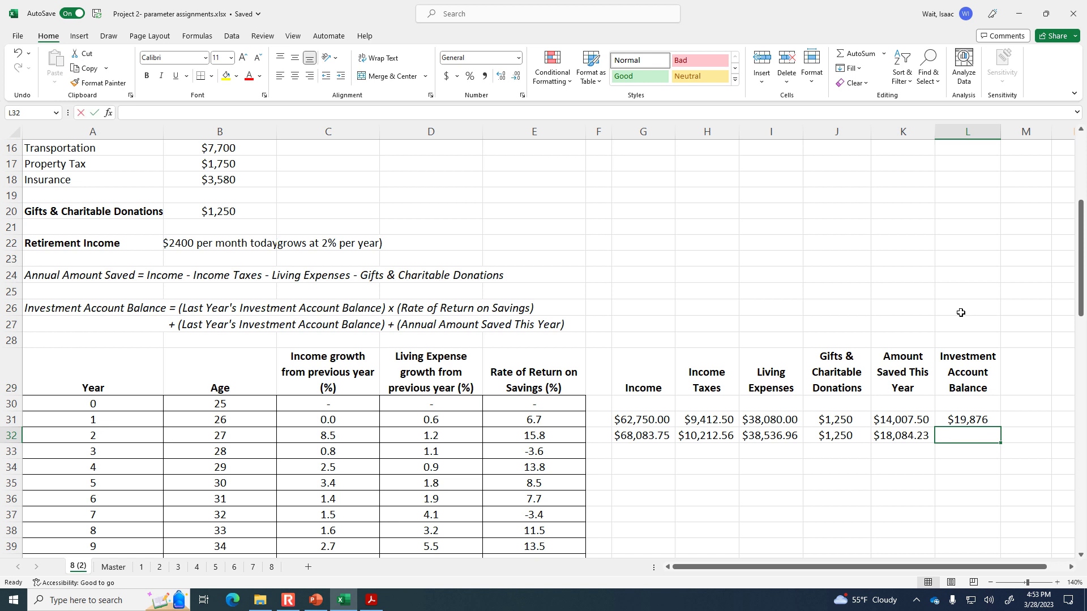
Enter the year 2 Investment Account Balance formula =(L31*E32)+L31+K32 in L32
{"action": "type", "text": "="}
{"action": "key", "text": "Up"}
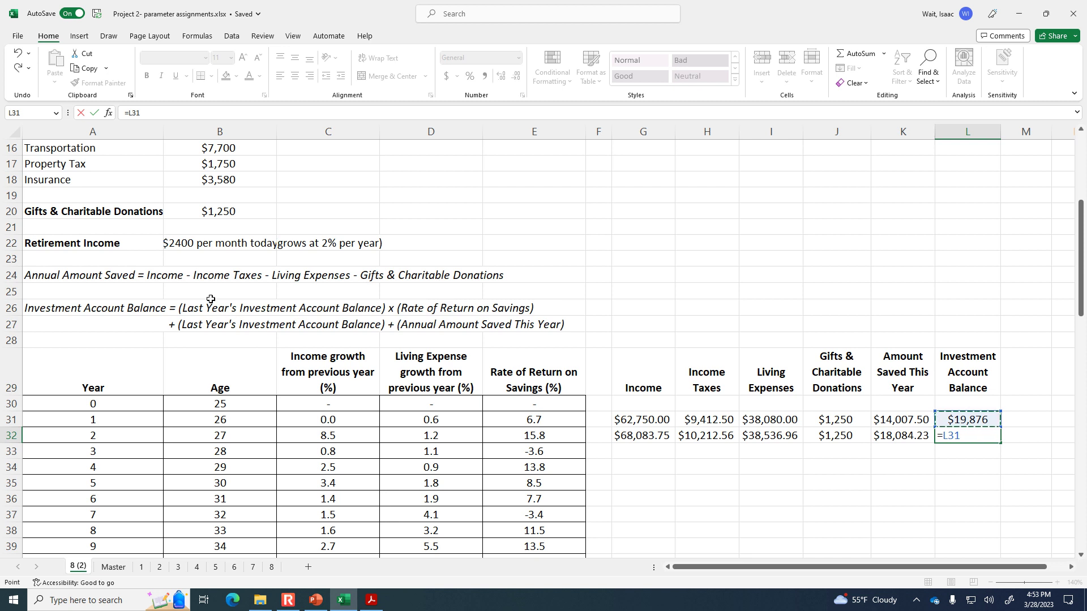
{"action": "left_click", "coordinate": [133, 112]}
{"action": "type", "text": "("}
{"action": "left_click", "coordinate": [520, 437]}
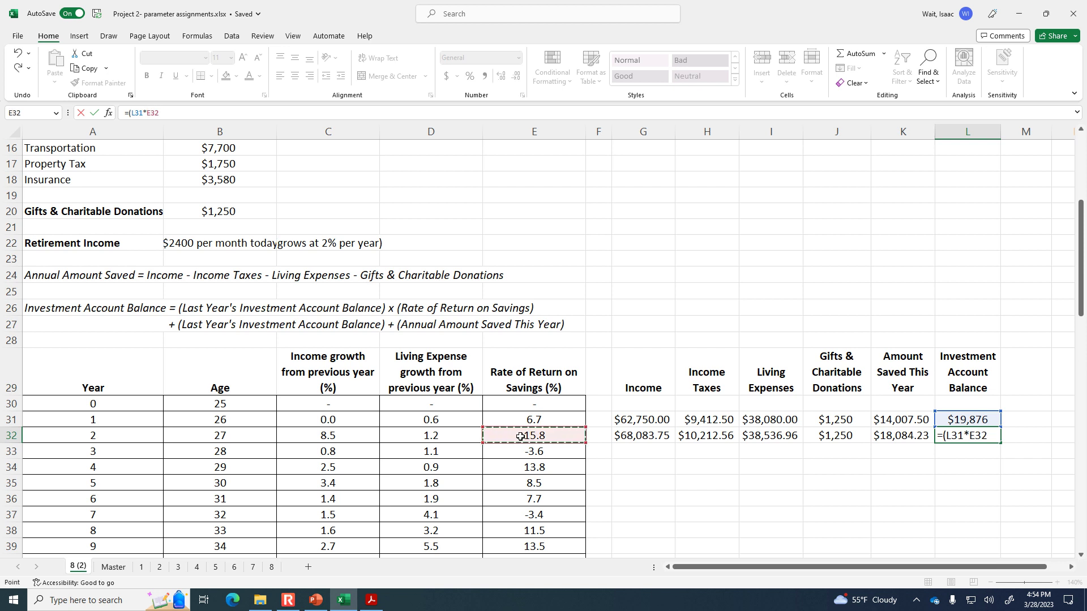
{"action": "type", "text": ")+"}
{"action": "left_click", "coordinate": [957, 419]}
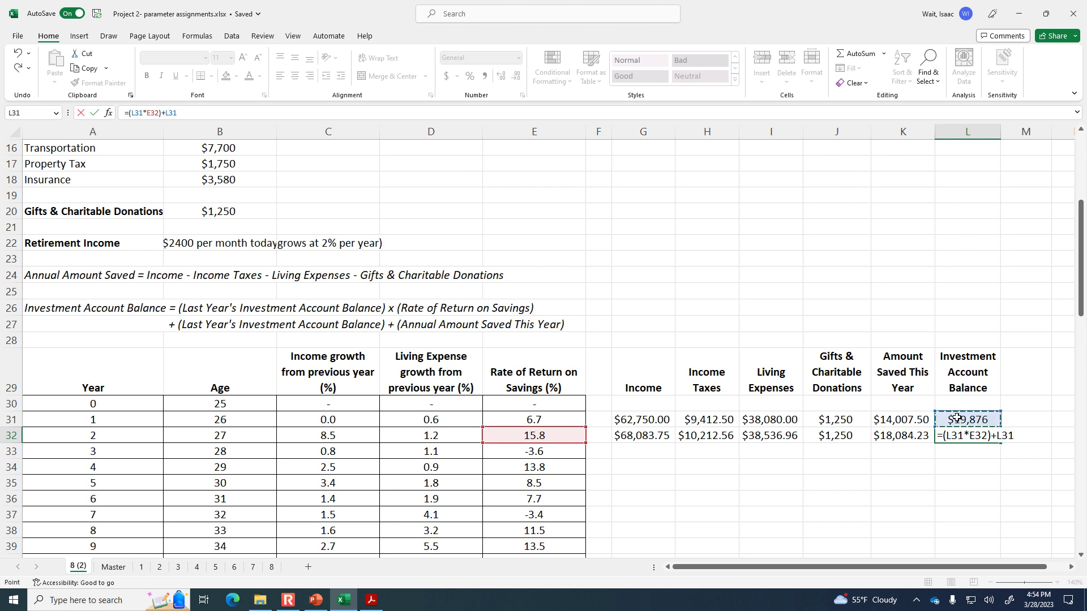
{"action": "type", "text": "+"}
{"action": "left_click", "coordinate": [912, 436]}
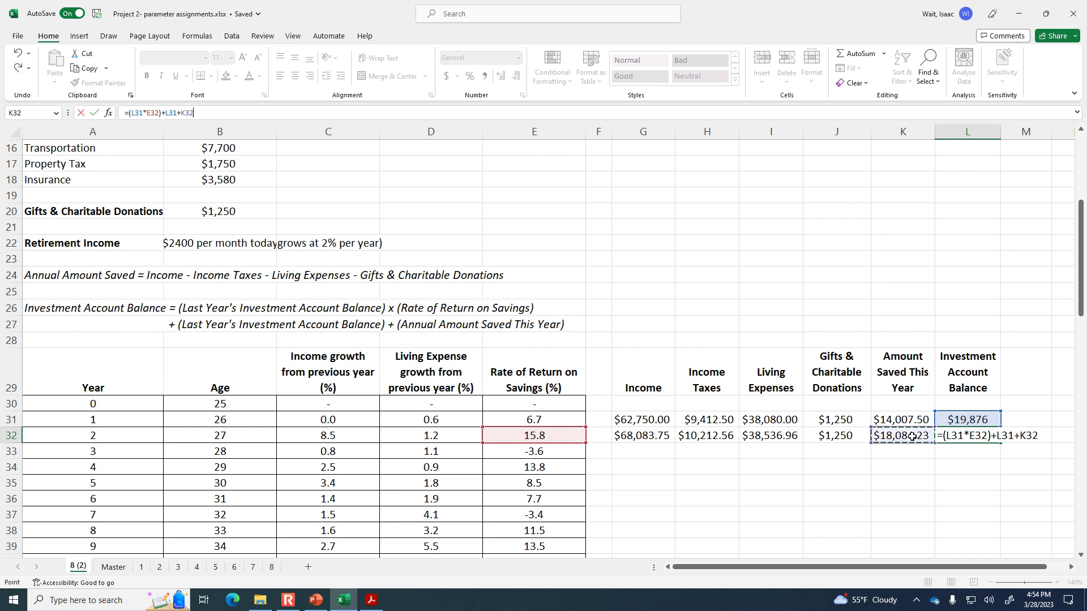
{"action": "key", "text": "Return"}
{"action": "key", "text": "Up"}
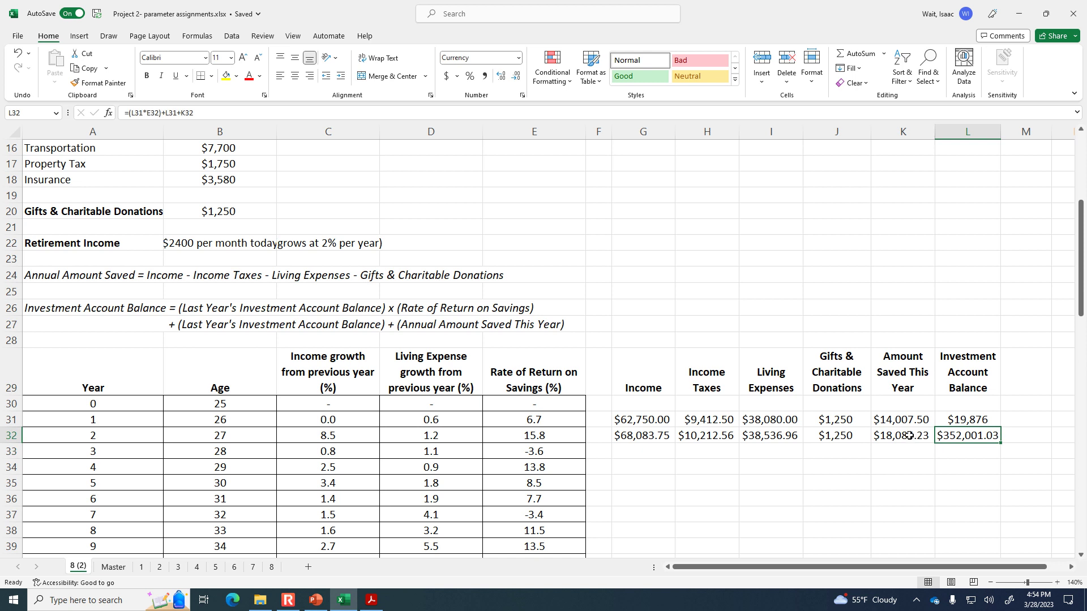
Correct the L32 formula to divide the rate of return by 100, making it =(L31*E32/100)+L31+K32
{"action": "left_click", "coordinate": [279, 115]}
{"action": "left_click", "coordinate": [161, 115]}
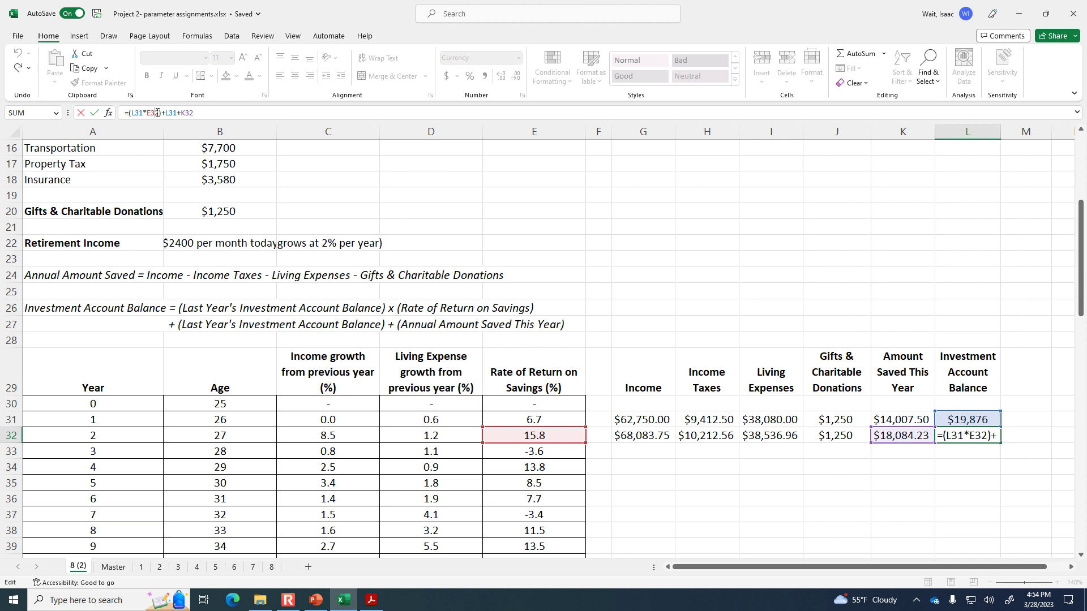
{"action": "type", "text": "/100"}
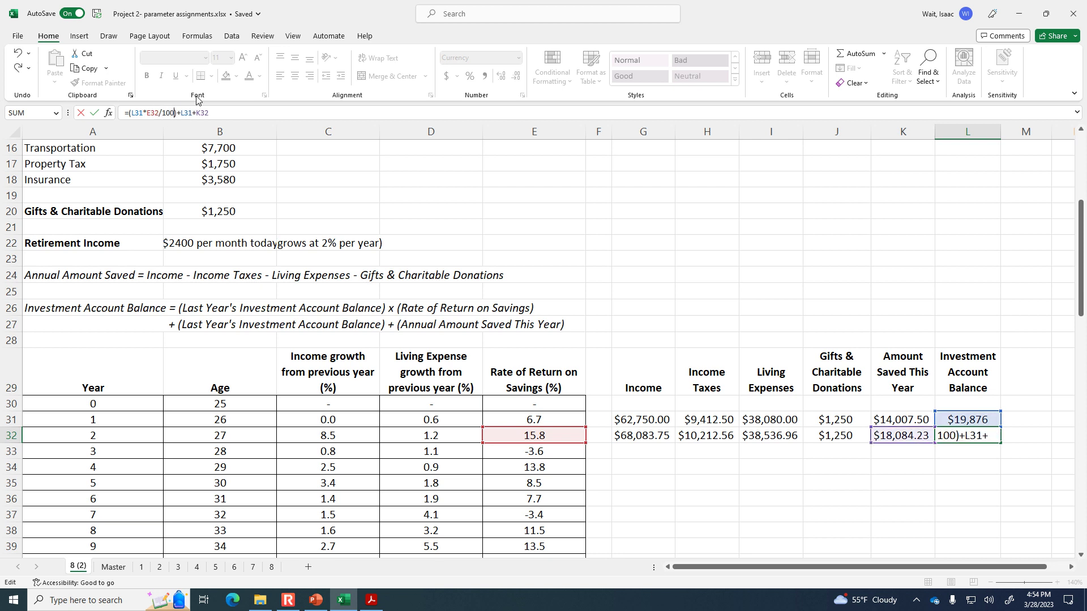
{"action": "key", "text": "Return"}
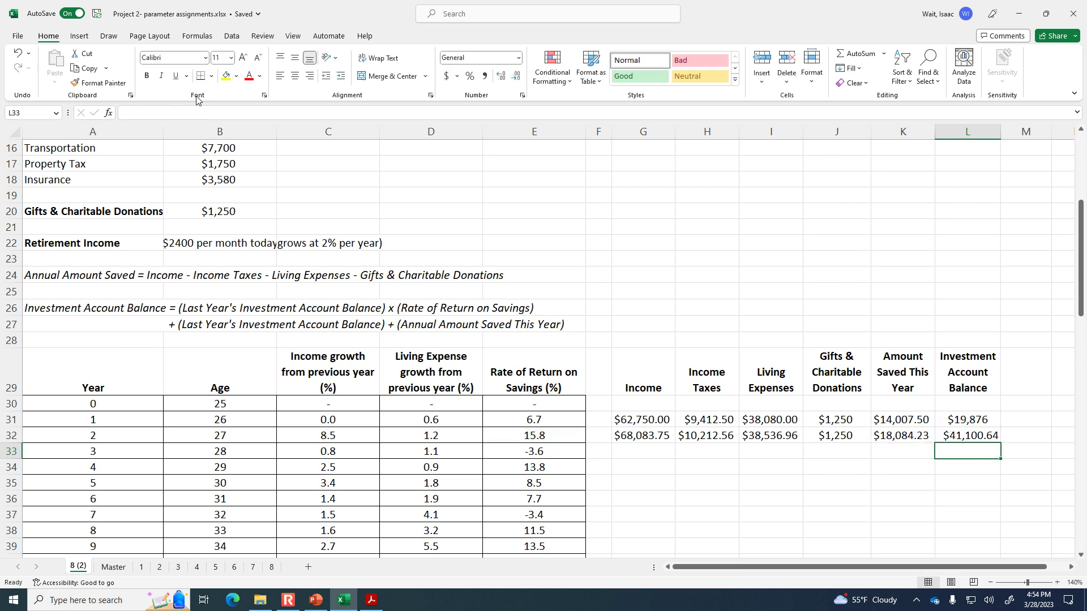
Try the Percent format on the whole Rate of Return on Savings column E, and restore the Number format with one decimal
{"action": "left_click", "coordinate": [538, 419]}
{"action": "left_click", "coordinate": [534, 132]}
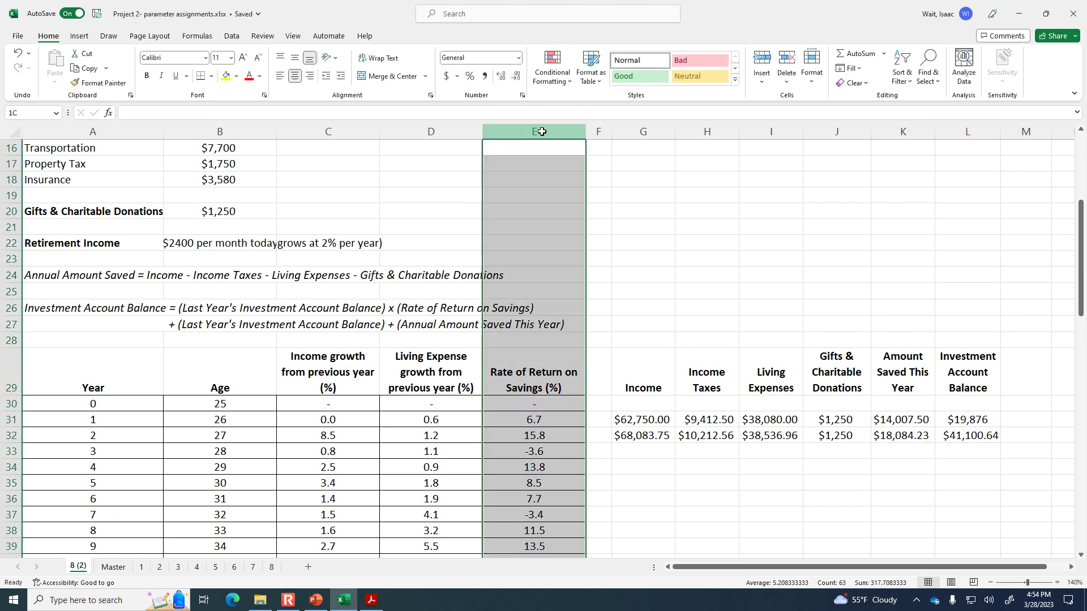
{"action": "left_click", "coordinate": [470, 76]}
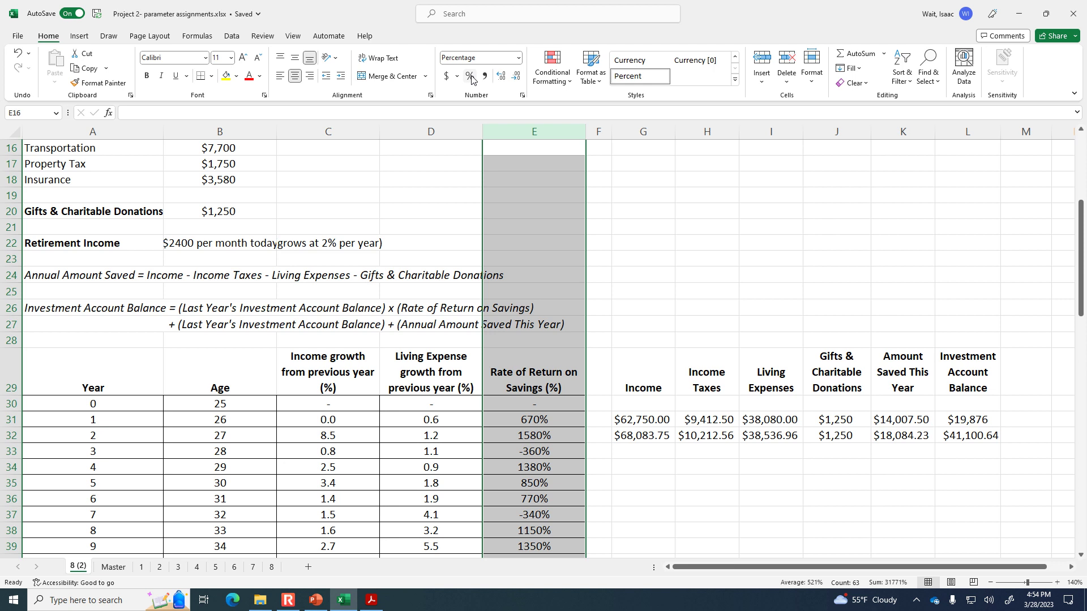
{"action": "left_click", "coordinate": [518, 58]}
{"action": "left_click", "coordinate": [501, 105]}
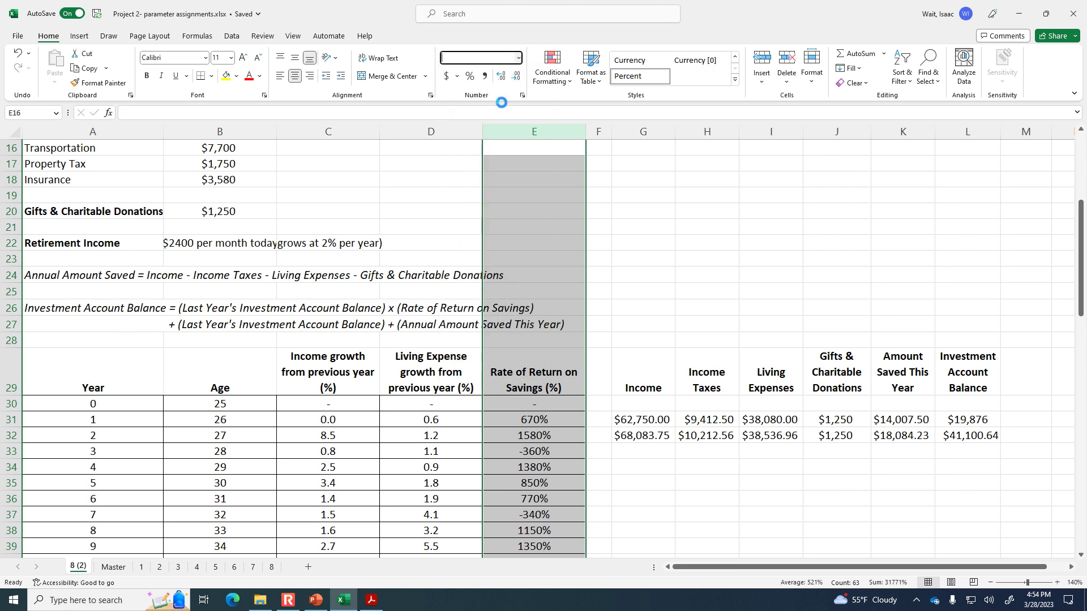
{"action": "left_click", "coordinate": [516, 77]}
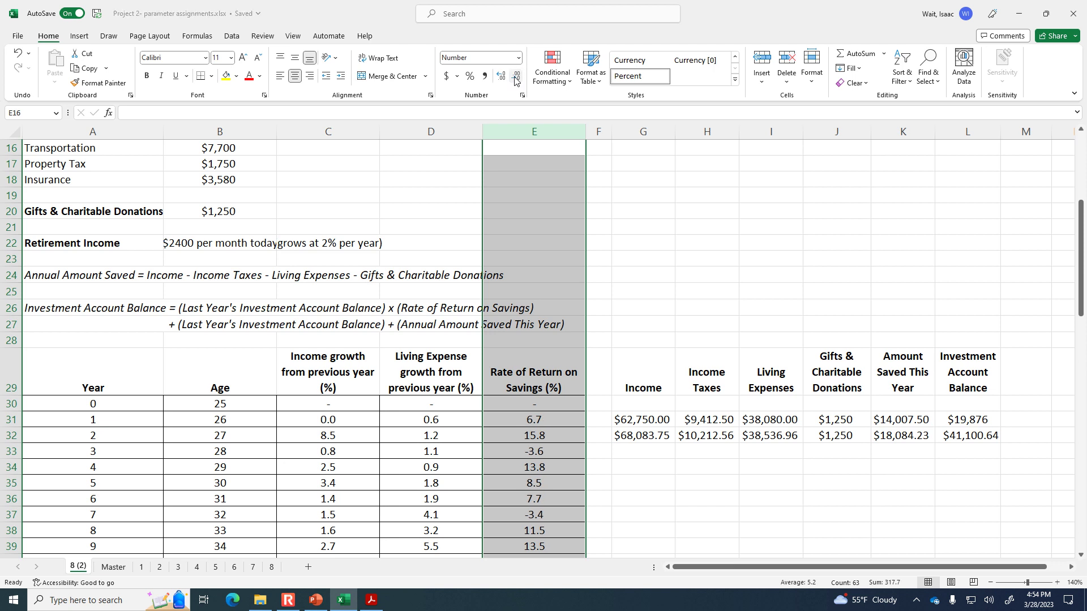
Open the year 2 Investment Account Balance formula in L32 to review its cell references, and close it without editing
{"action": "left_click", "coordinate": [978, 443]}
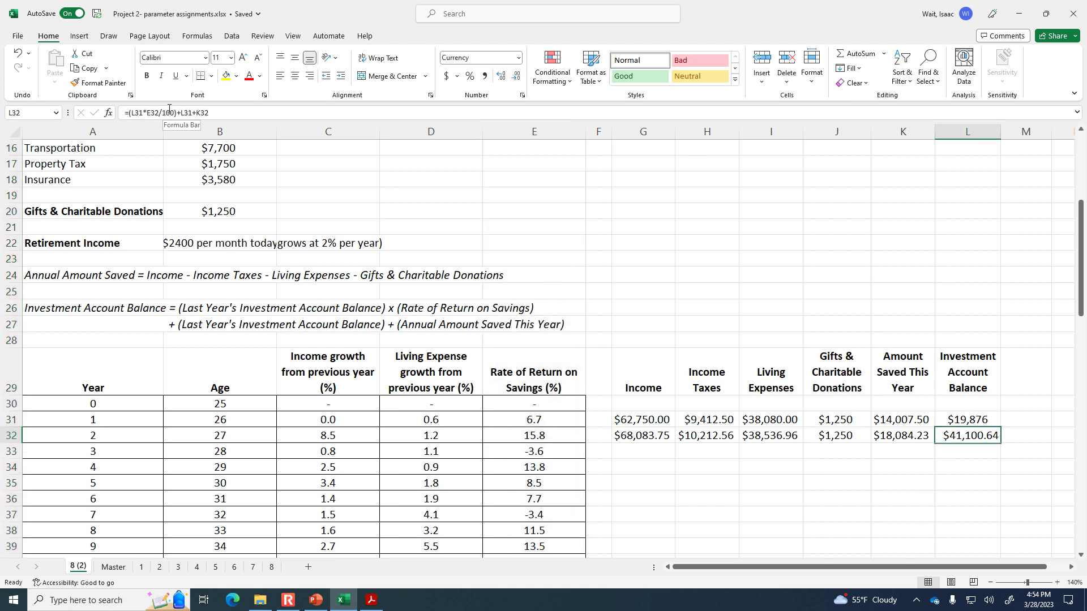
{"action": "left_click", "coordinate": [193, 113]}
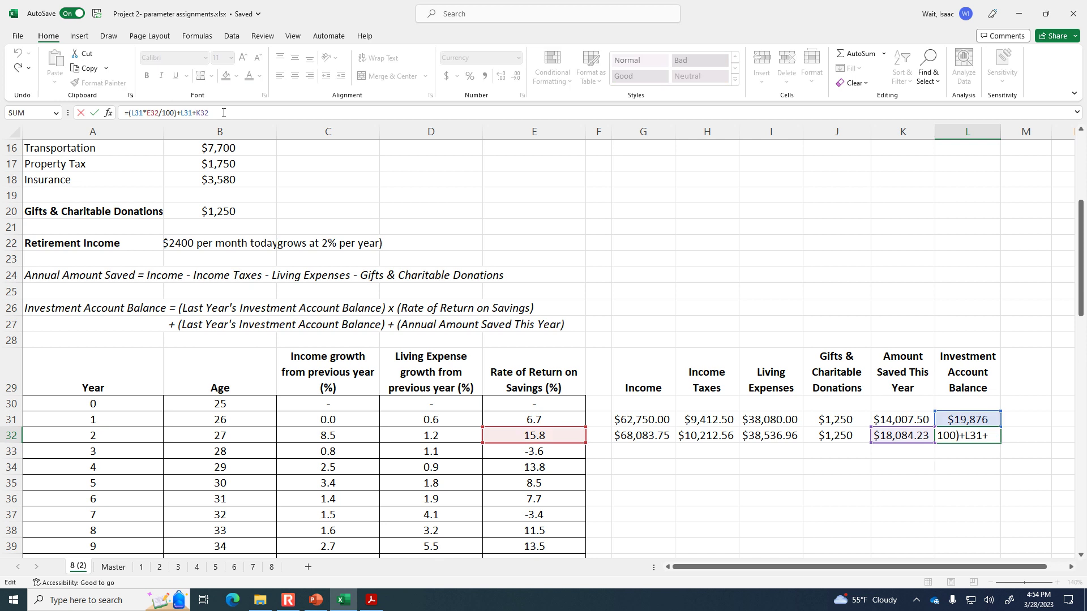
{"action": "key", "text": "ctrl+Return"}
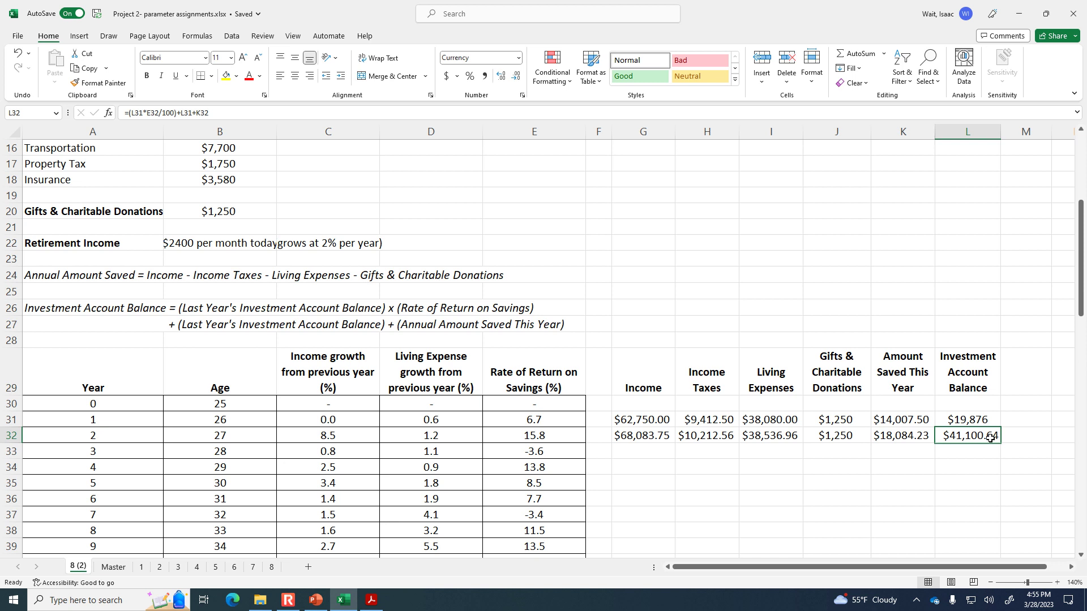
Examine the Annual Amount Saved and Investment Account Balance definitions in A24 and A26, and the year 0 parameters above them
{"action": "left_click", "coordinate": [703, 462]}
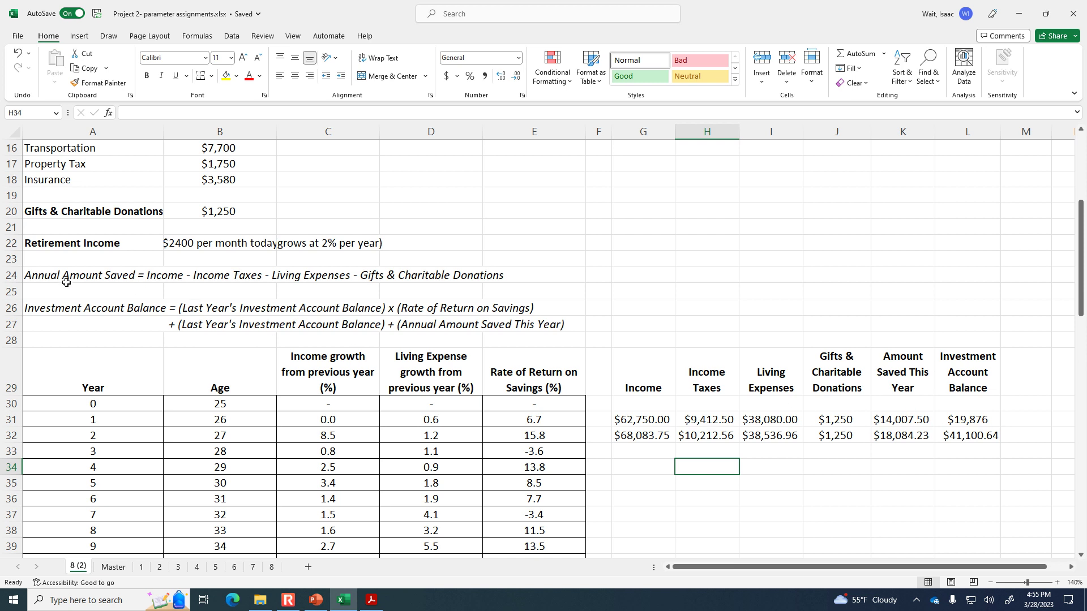
{"action": "left_click", "coordinate": [64, 282]}
{"action": "key", "text": "Down"}
{"action": "key", "text": "Down"}
{"action": "left_click", "coordinate": [36, 280]}
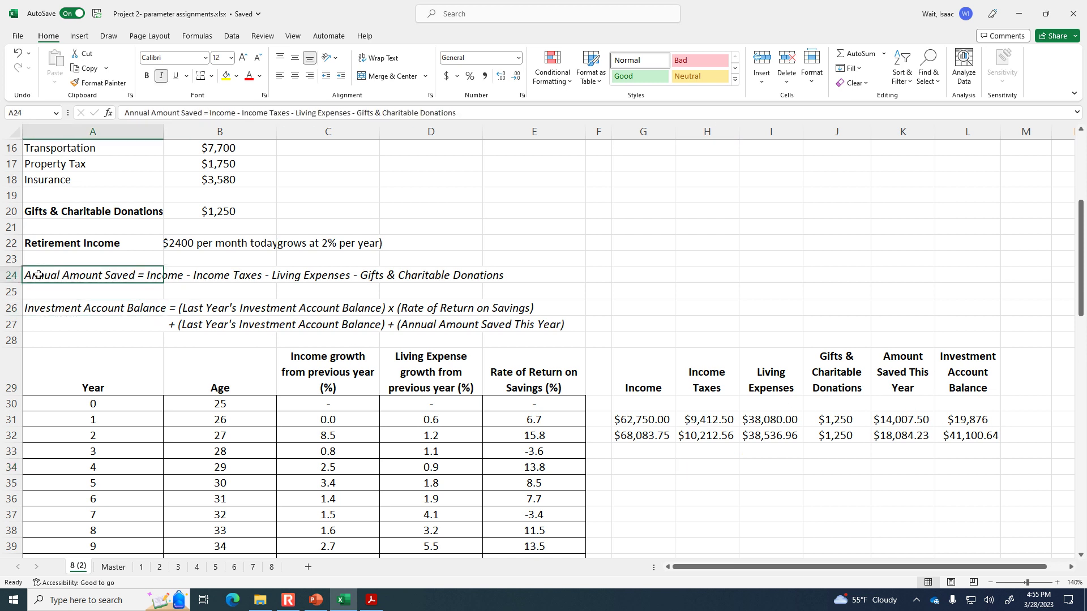
{"action": "left_click", "coordinate": [38, 309]}
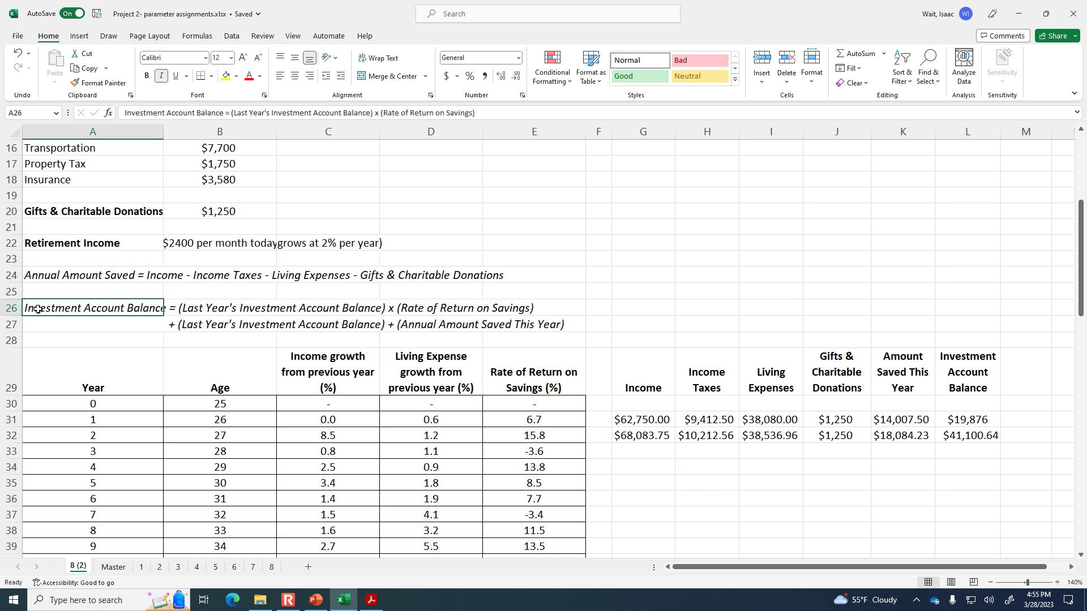
{"action": "left_click", "coordinate": [47, 278]}
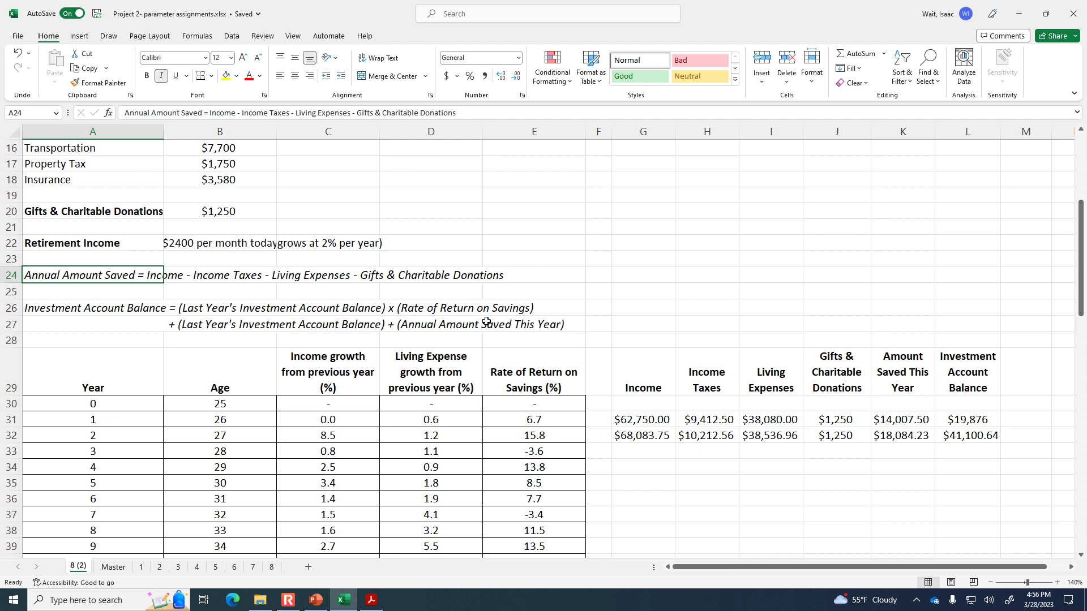
{"action": "scroll", "coordinate": [498, 314], "scroll_direction": "up", "scroll_amount": 5}
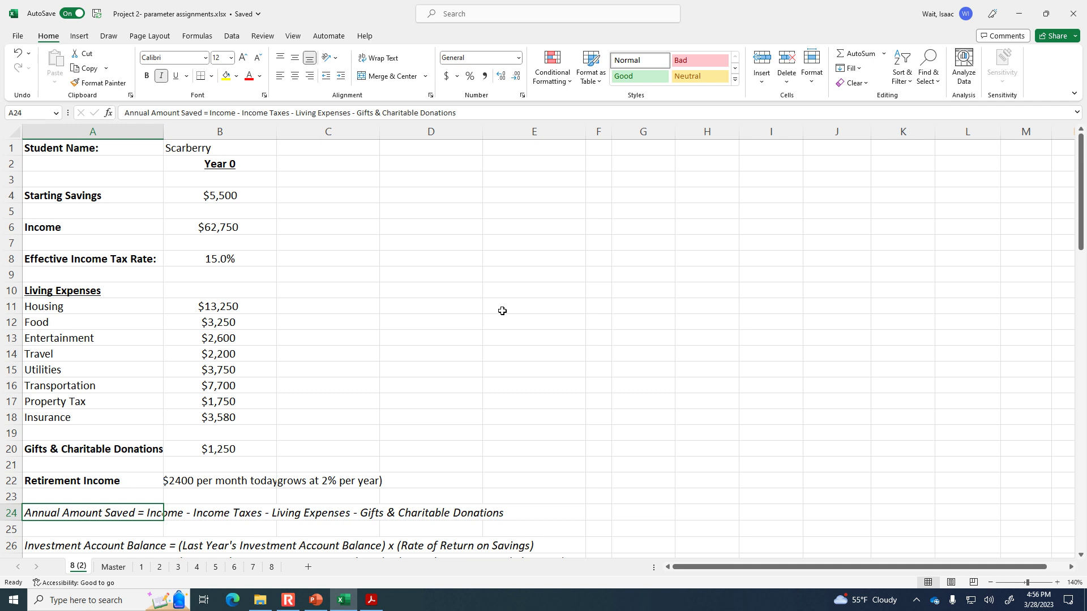
Switch to Edge, go to youtube.com and view the signed-in account's own channel, and return to the Excel sheet at cell D14
{"action": "left_click", "coordinate": [232, 600]}
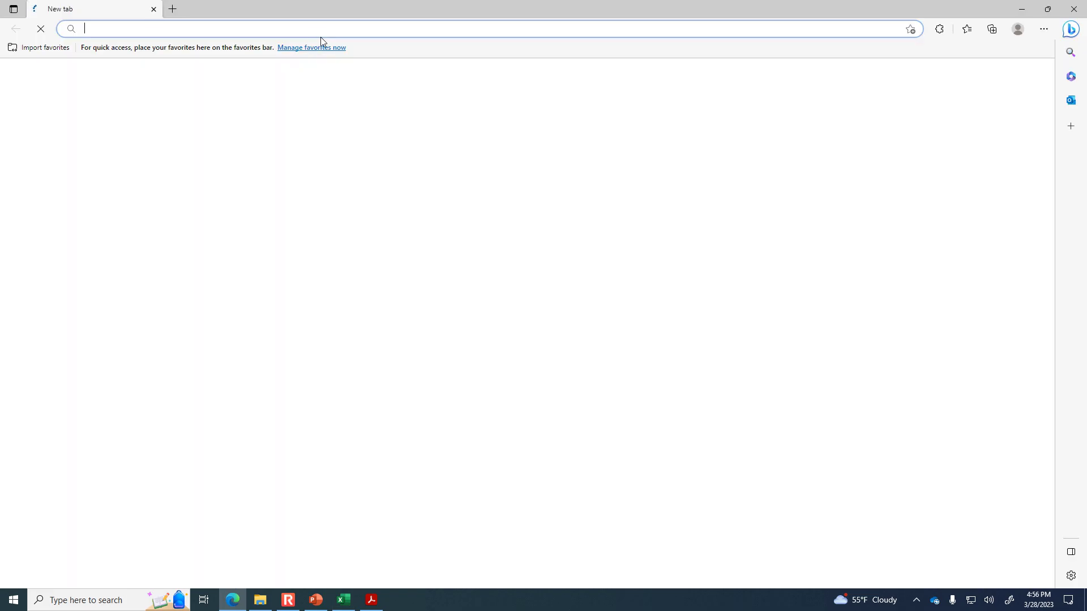
{"action": "left_click", "coordinate": [326, 32]}
{"action": "type", "text": "youtube.com"}
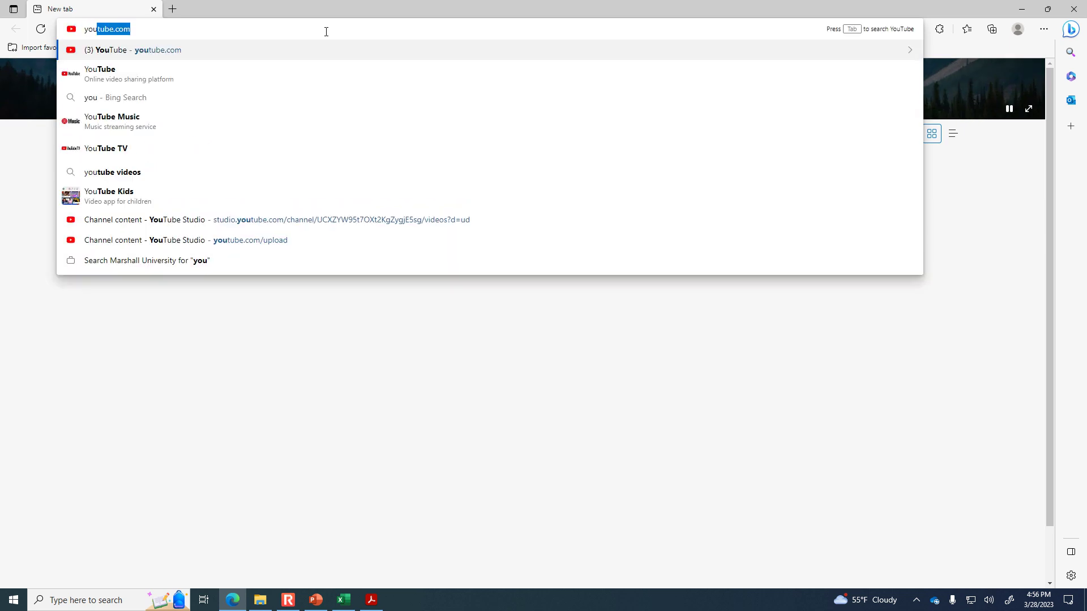
{"action": "key", "text": "Return"}
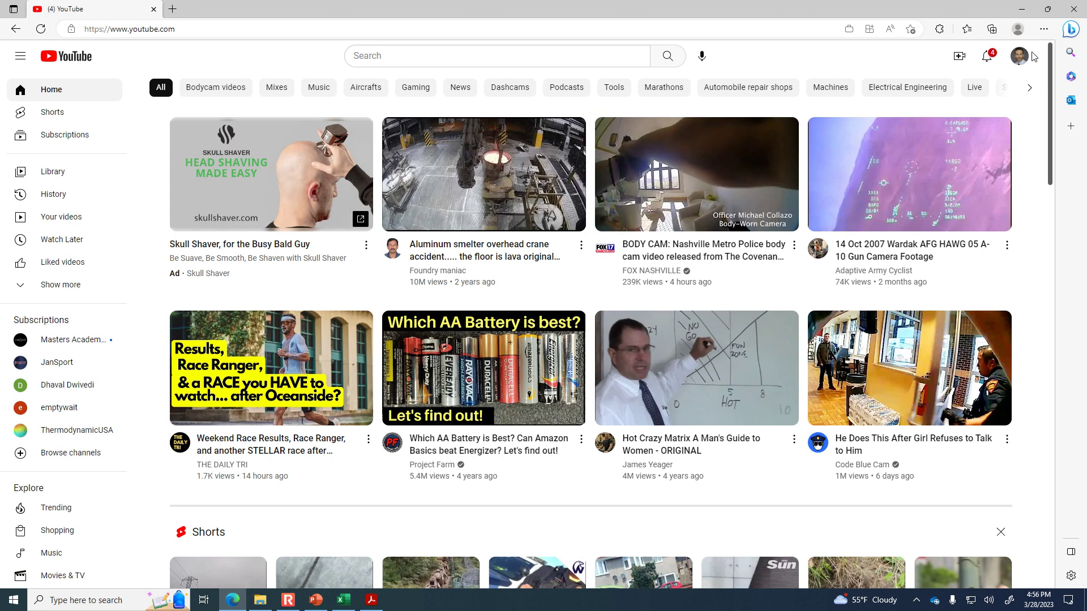
{"action": "left_click", "coordinate": [1020, 58]}
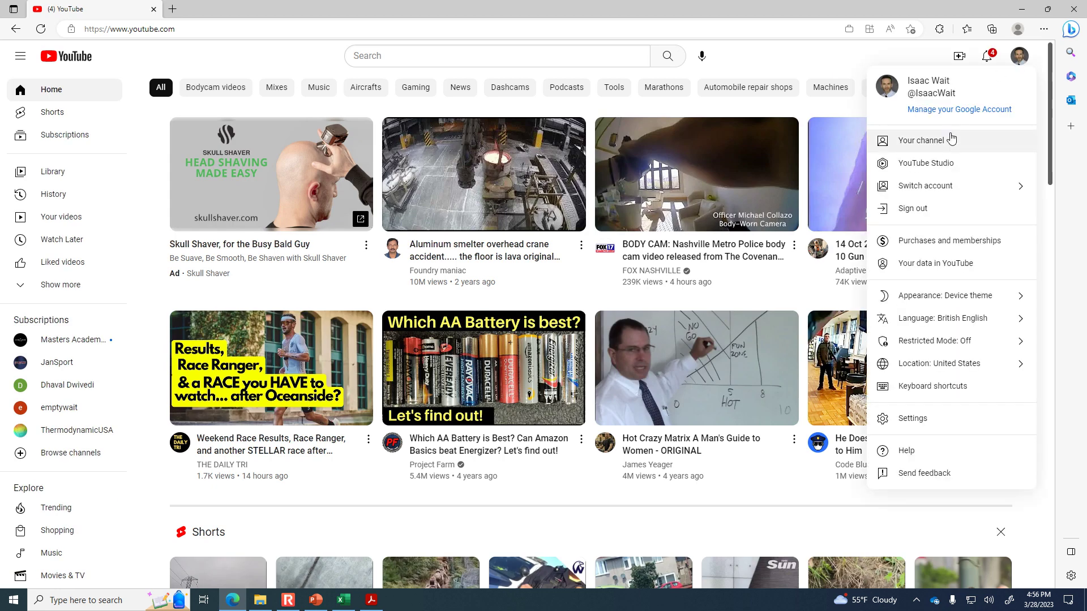
{"action": "left_click", "coordinate": [935, 141]}
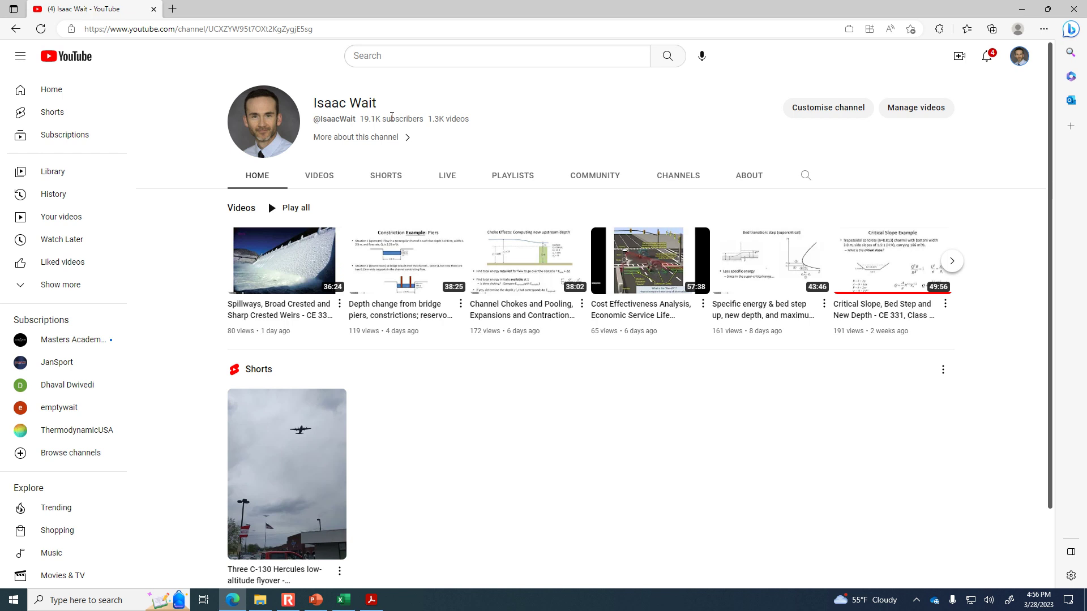
{"action": "left_click", "coordinate": [1028, 10]}
{"action": "left_click", "coordinate": [468, 352]}
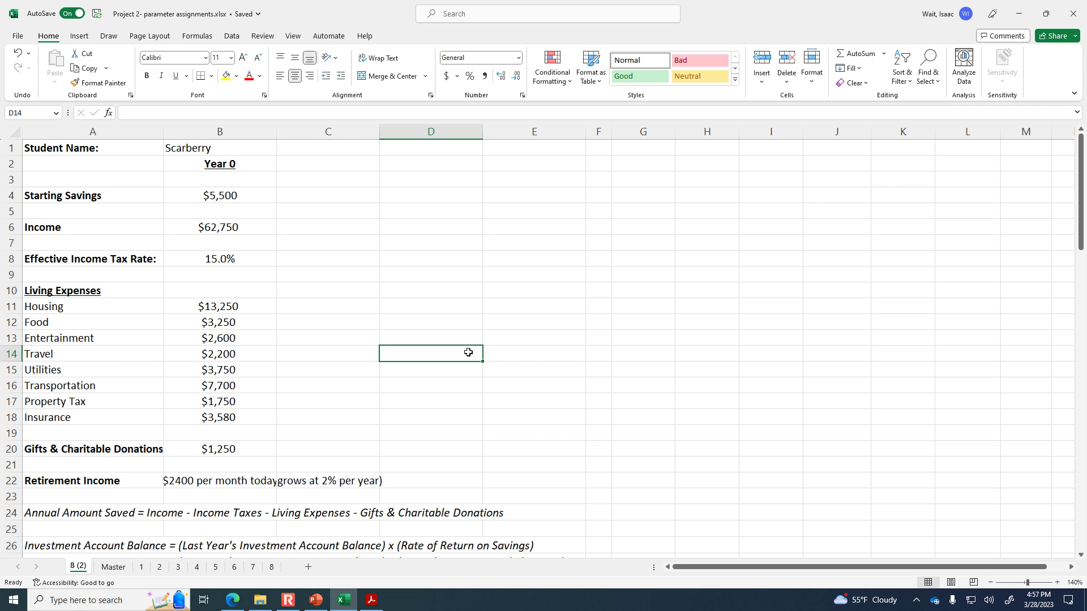
Switch to the PowerPoint class notes and review the Scenarios to Assess slide, including scenario 5, in full-screen slide show
{"action": "left_click", "coordinate": [317, 603]}
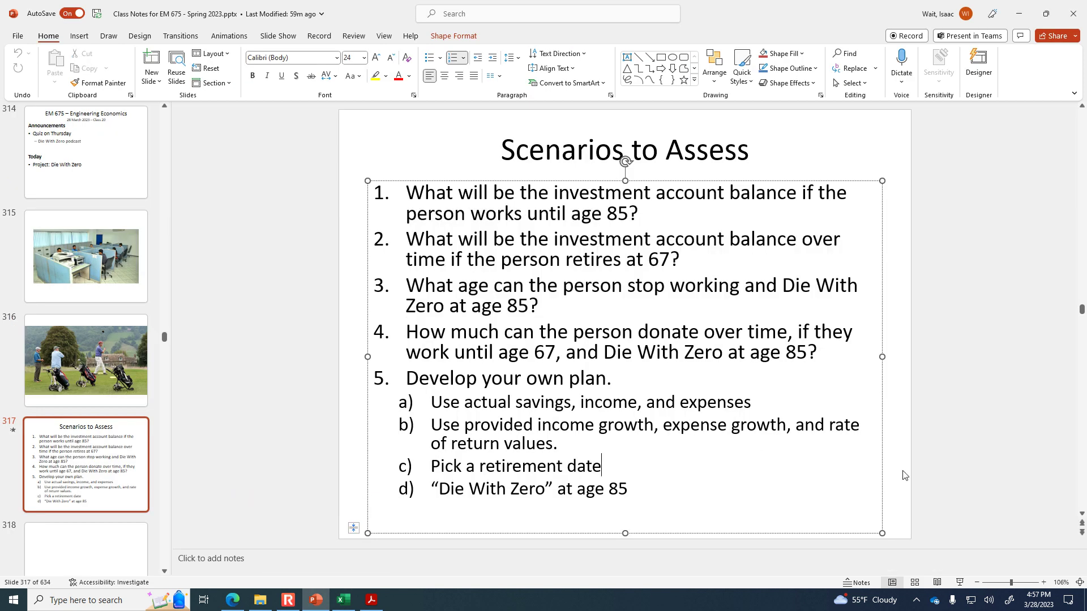
{"action": "left_click", "coordinate": [954, 472]}
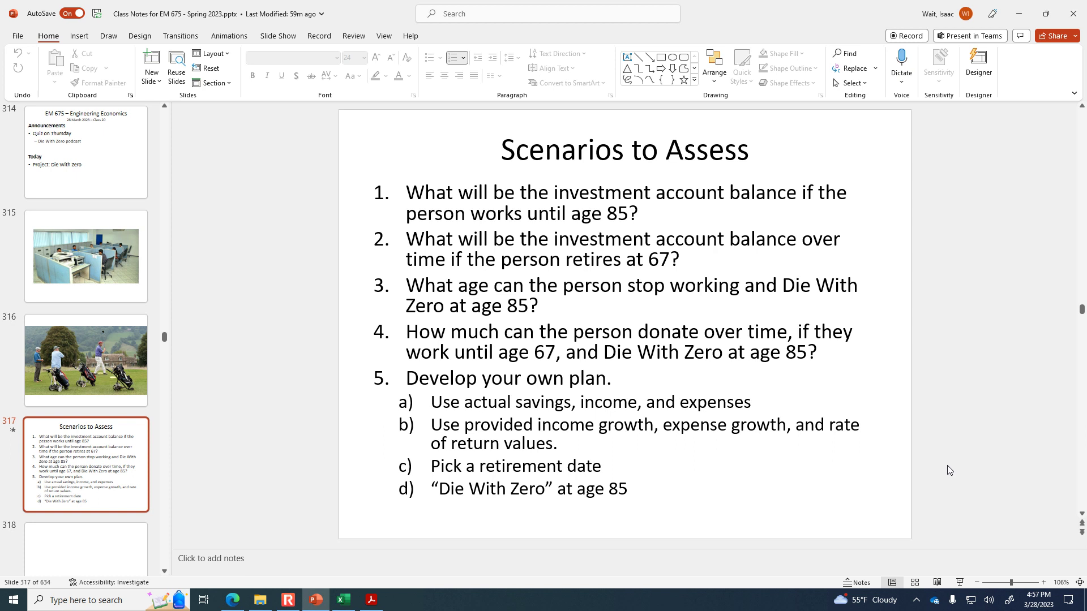
{"action": "left_click", "coordinate": [959, 583]}
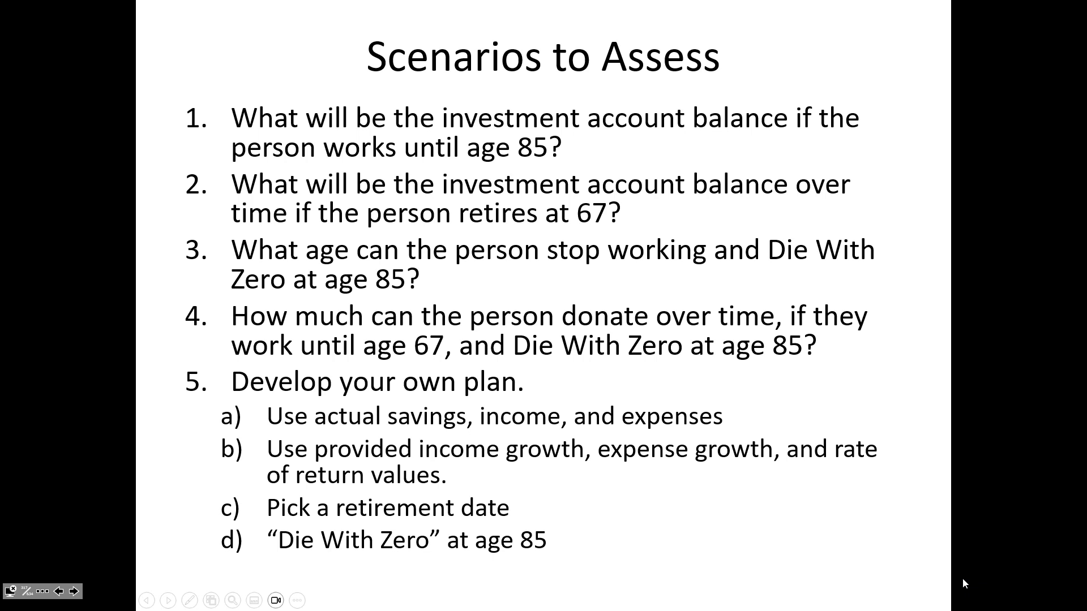
{"action": "key", "text": "Escape"}
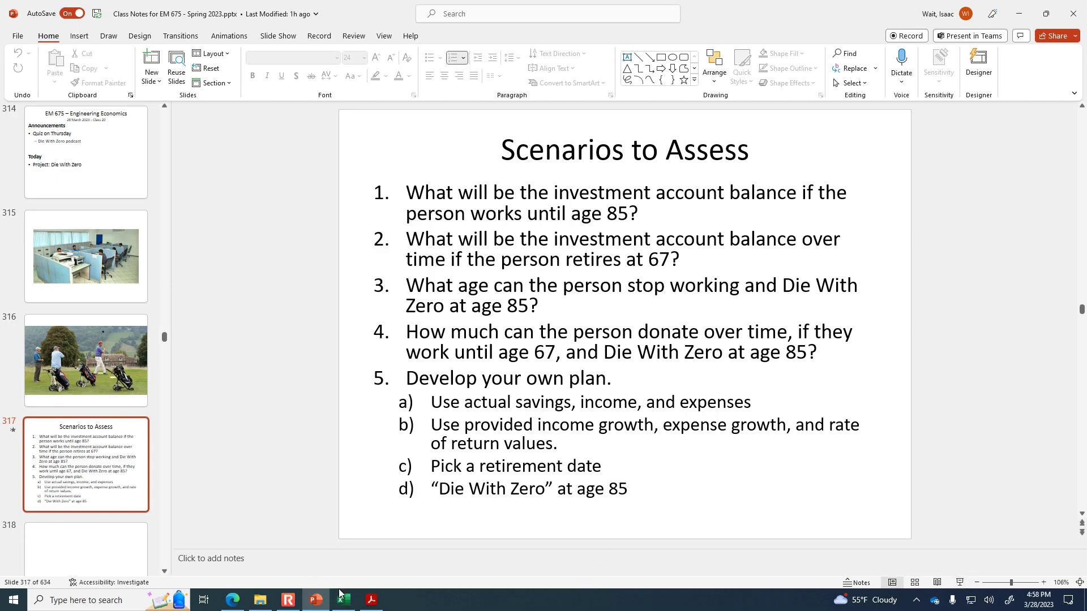
Back in Excel, make the year 2 Investment Account Balance in L32 bold and select the year 2 income growth cell C32
{"action": "left_click", "coordinate": [343, 599]}
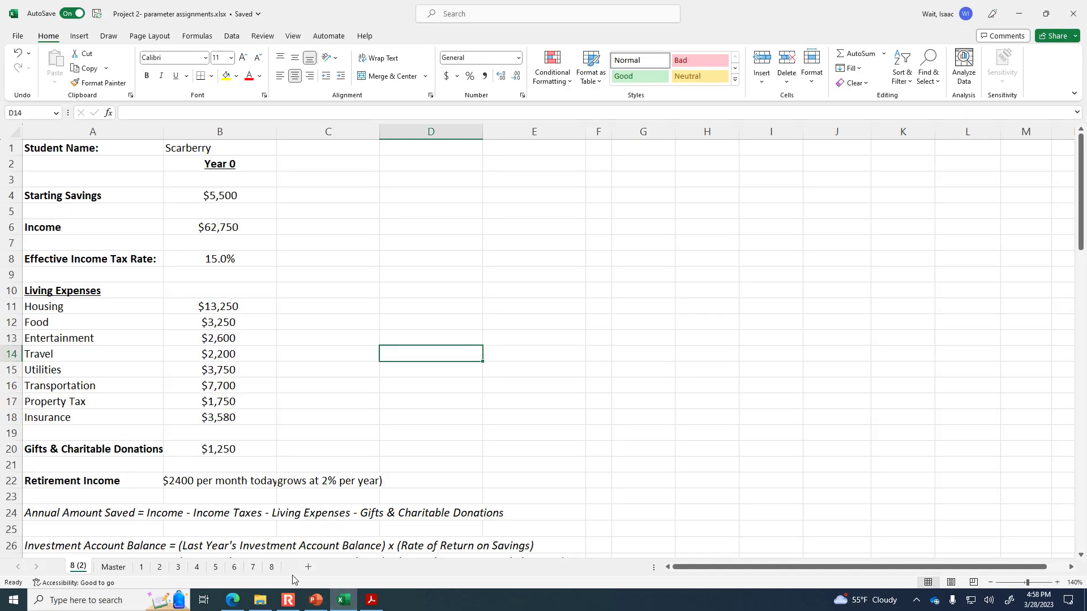
{"action": "scroll", "coordinate": [643, 455], "scroll_direction": "down", "scroll_amount": 6}
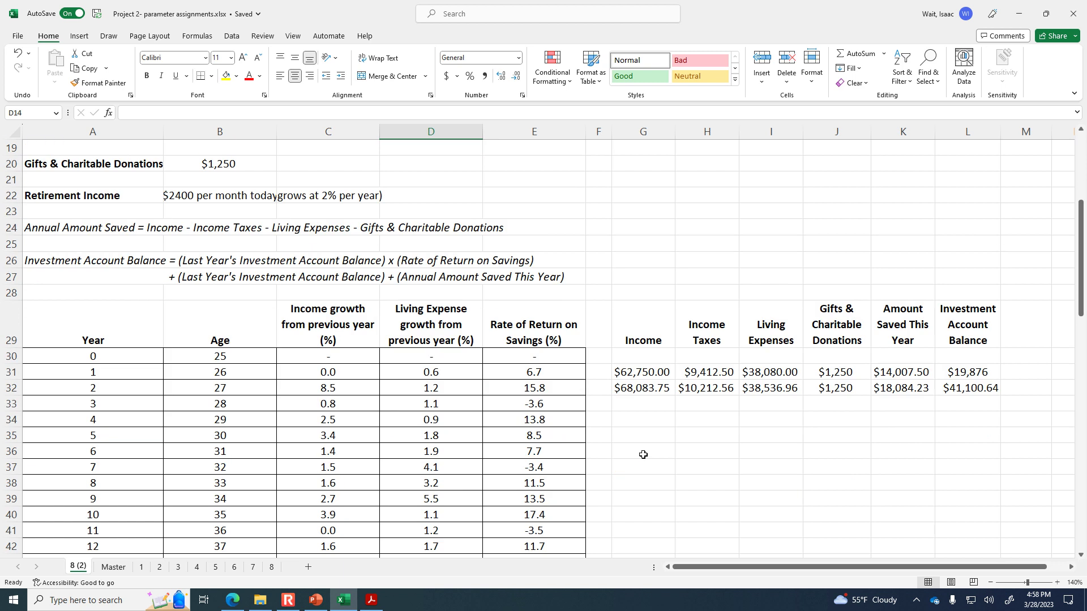
{"action": "scroll", "coordinate": [642, 454], "scroll_direction": "down", "scroll_amount": 1}
{"action": "left_click", "coordinate": [978, 339]}
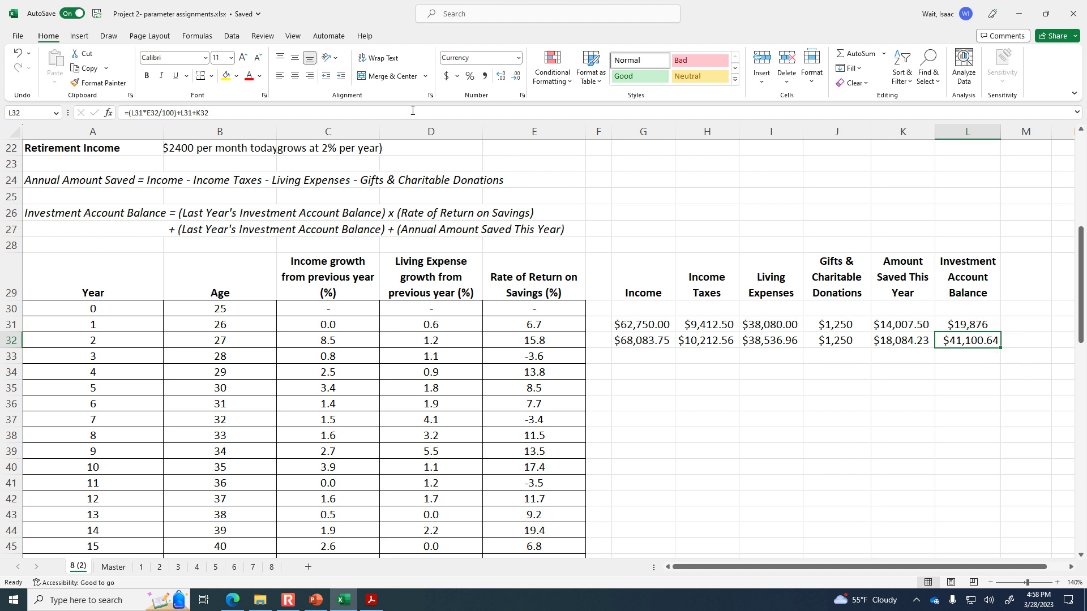
{"action": "left_click", "coordinate": [151, 75]}
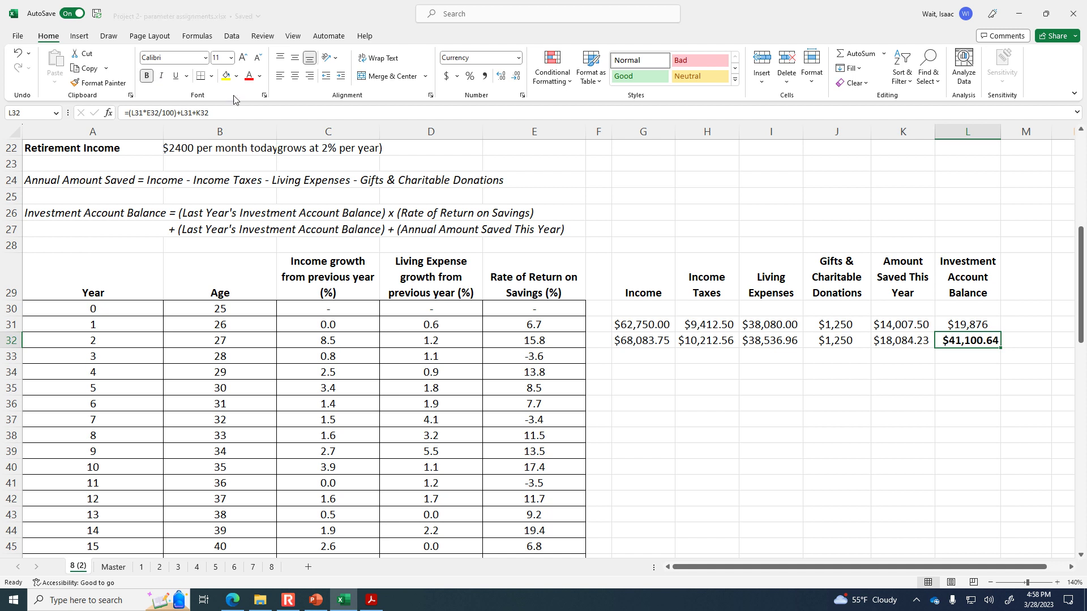
{"action": "left_click", "coordinate": [331, 342]}
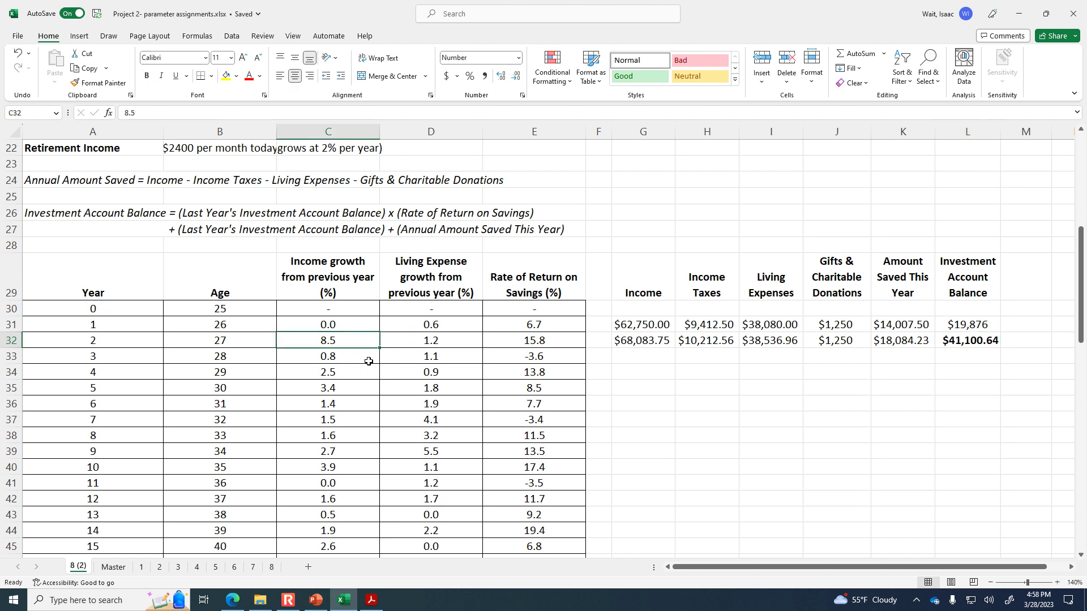
Examine the components of the year 2 balance: rate of return in E32, prior balance in L31, and amount saved in K32, under the L29 header
{"action": "left_click", "coordinate": [526, 342]}
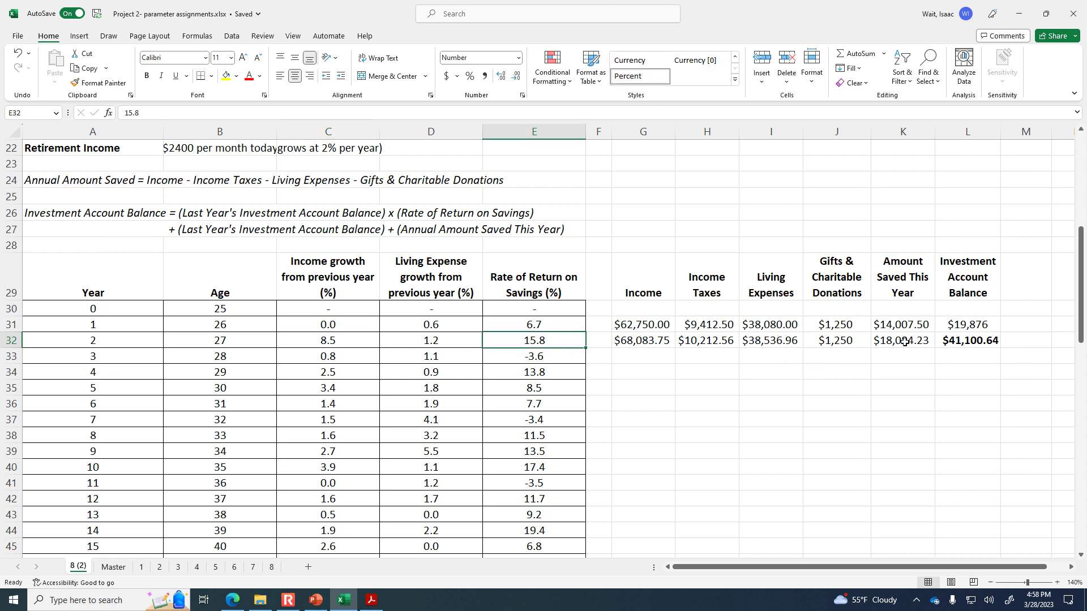
{"action": "left_click", "coordinate": [976, 321]}
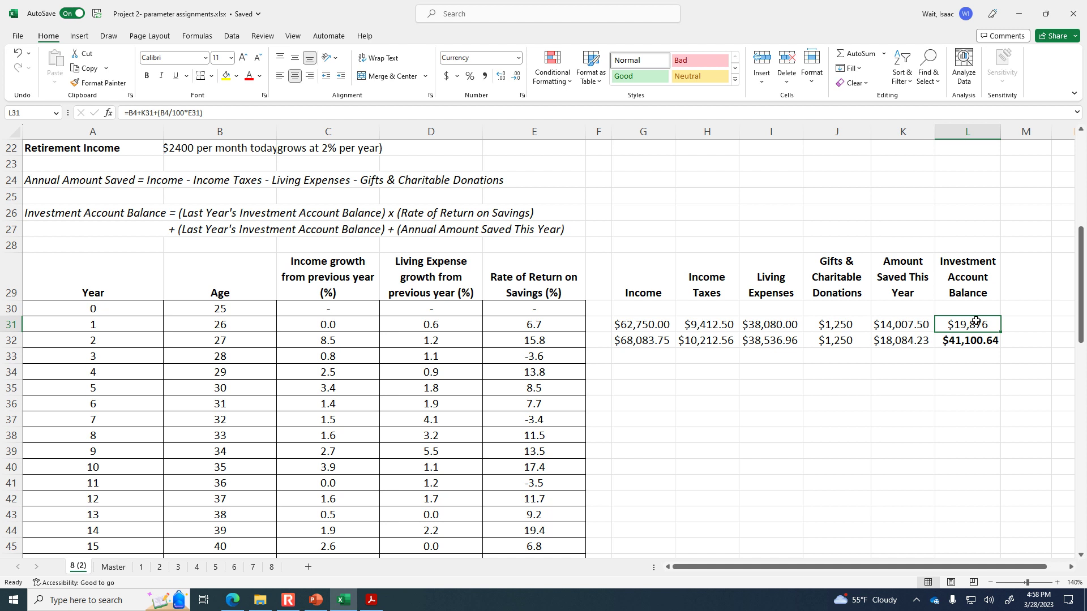
{"action": "left_click", "coordinate": [906, 342]}
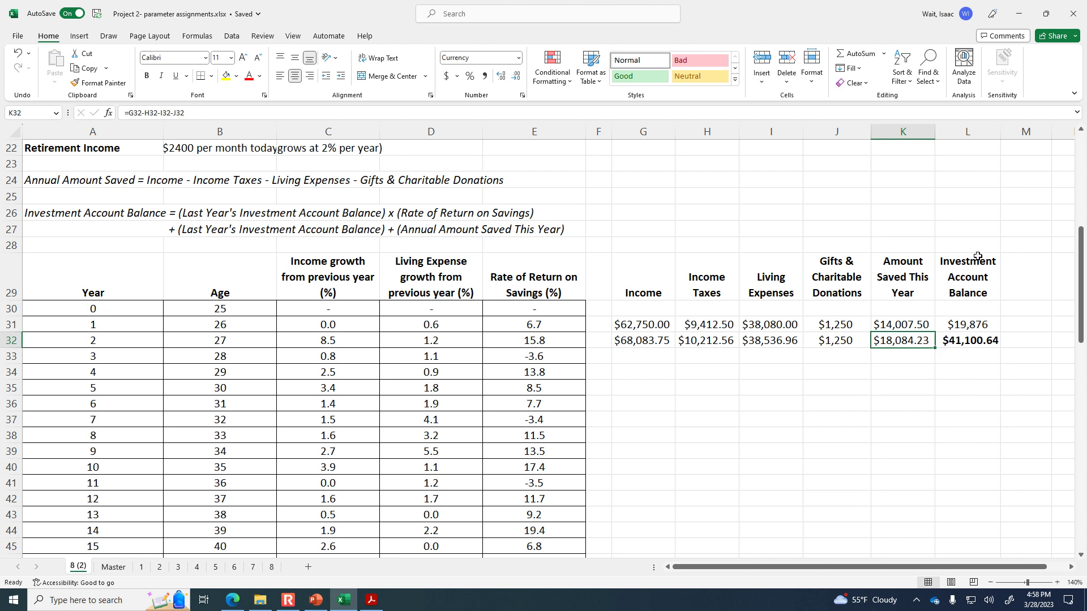
{"action": "left_click", "coordinate": [973, 290]}
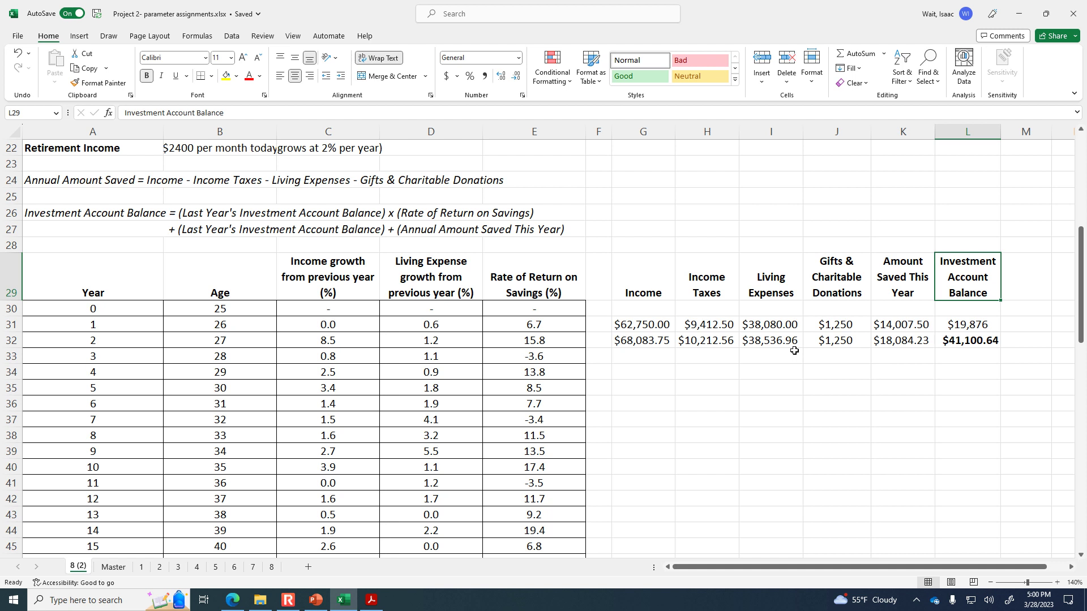
Review the year 2 Income formula in G32, then trace the L32 balance formula's referenced cells against the Investment Account Balance definition in row 26
{"action": "left_click", "coordinate": [646, 340]}
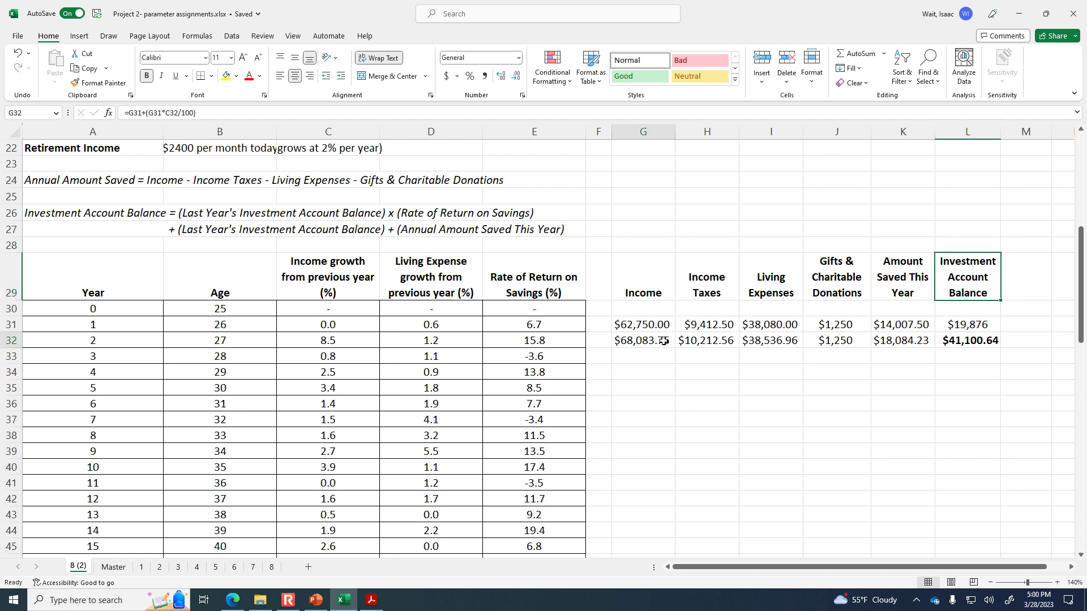
{"action": "left_click", "coordinate": [991, 336]}
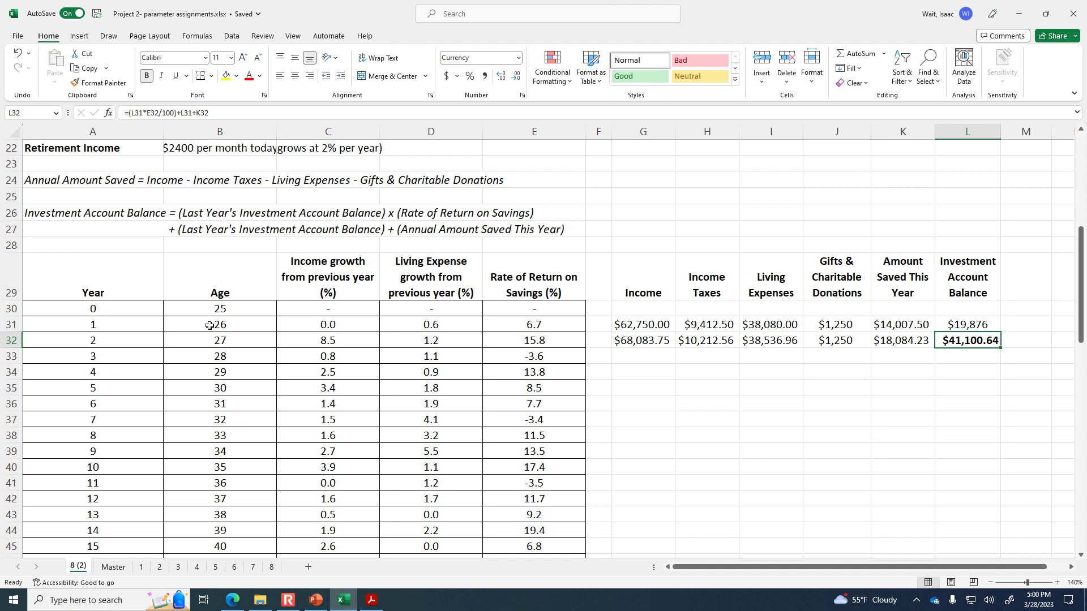
{"action": "left_click", "coordinate": [187, 213]}
{"action": "scroll", "coordinate": [186, 213], "scroll_direction": "up", "scroll_amount": 3}
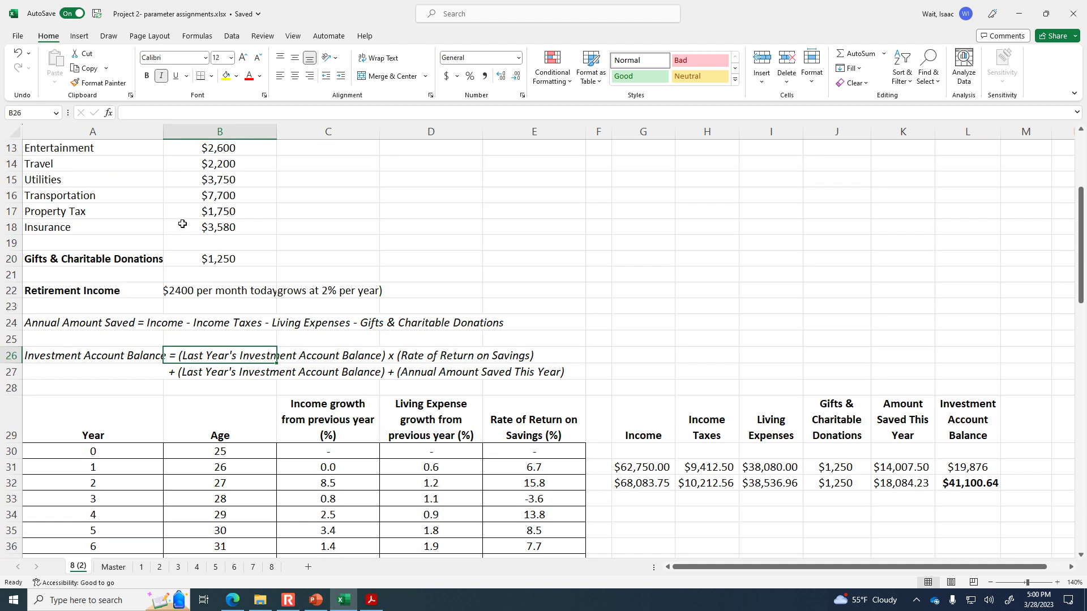
{"action": "left_click", "coordinate": [944, 484]}
{"action": "left_click", "coordinate": [537, 111]}
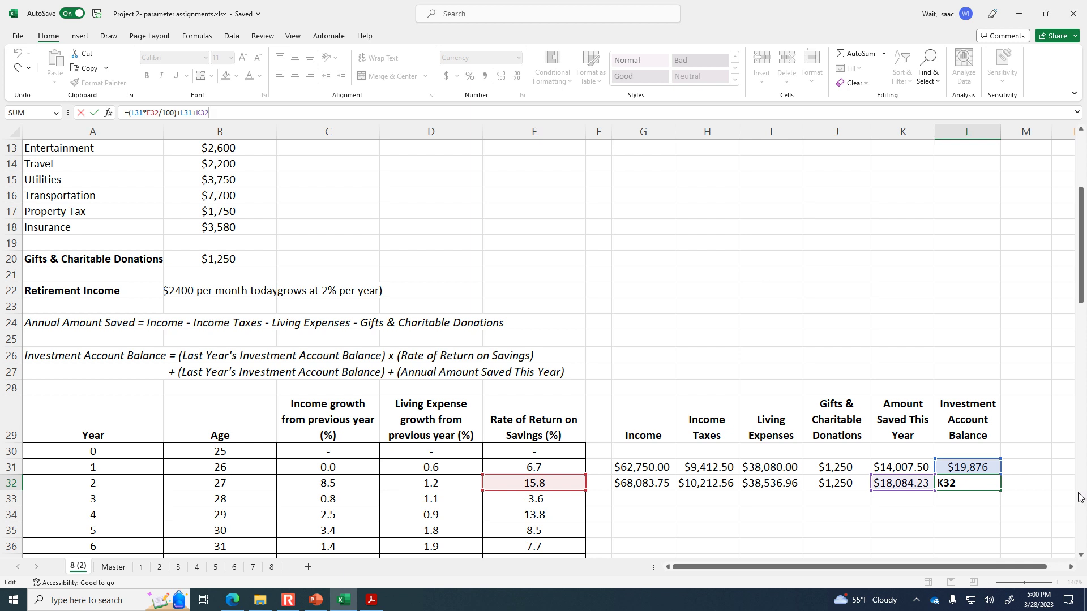
{"action": "key", "text": "ctrl+Return"}
Trace the cells referenced by the year 1 balance formula in L31, including the Starting Savings value in B4
{"action": "left_click", "coordinate": [999, 469]}
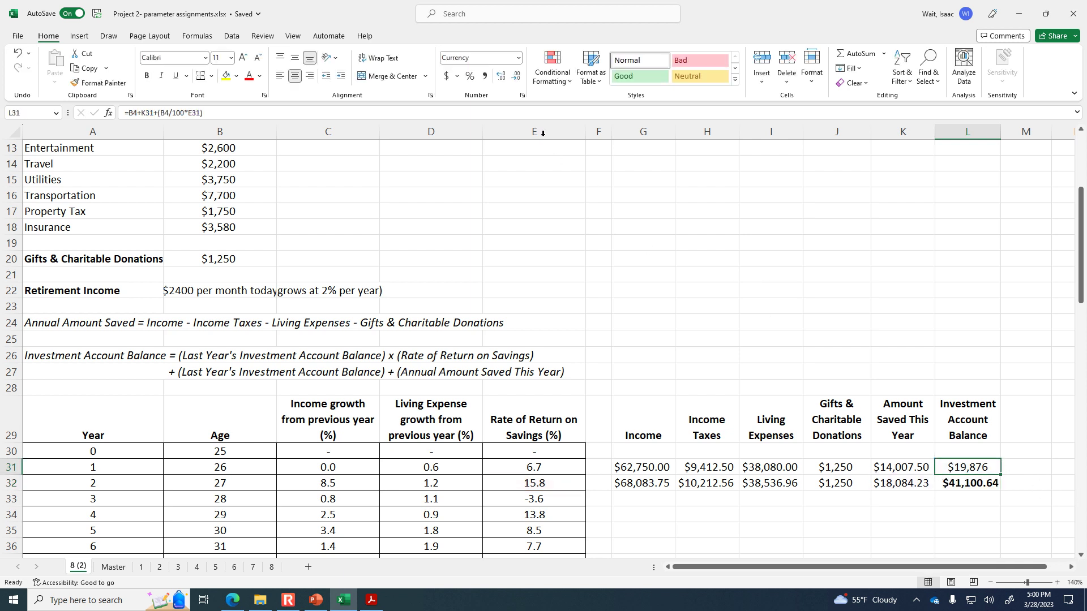
{"action": "left_click", "coordinate": [535, 113]}
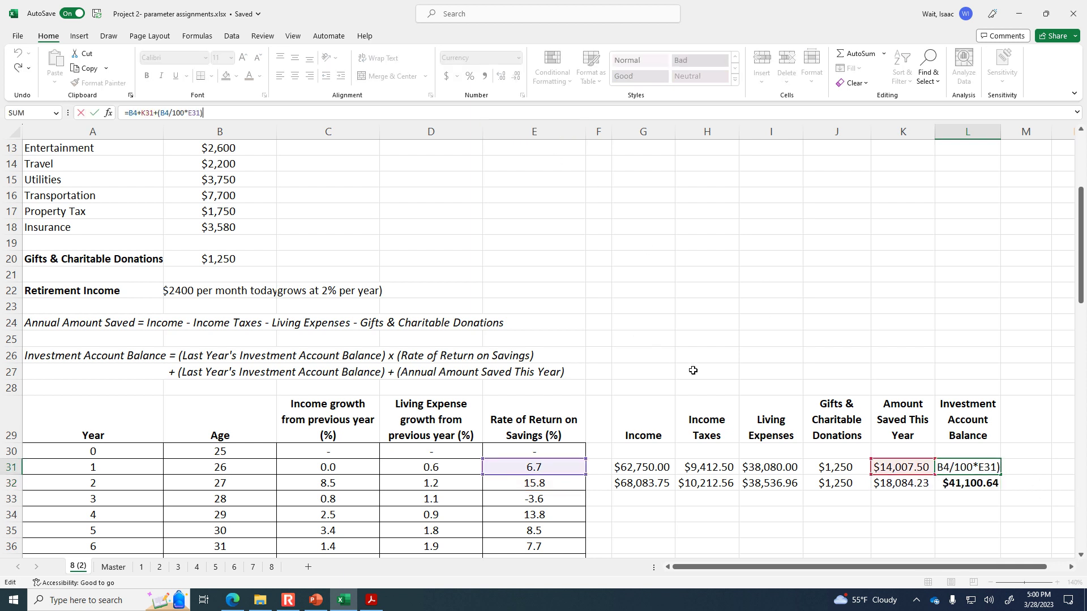
{"action": "scroll", "coordinate": [691, 369], "scroll_direction": "up", "scroll_amount": 4}
{"action": "scroll", "coordinate": [694, 370], "scroll_direction": "up", "scroll_amount": 1}
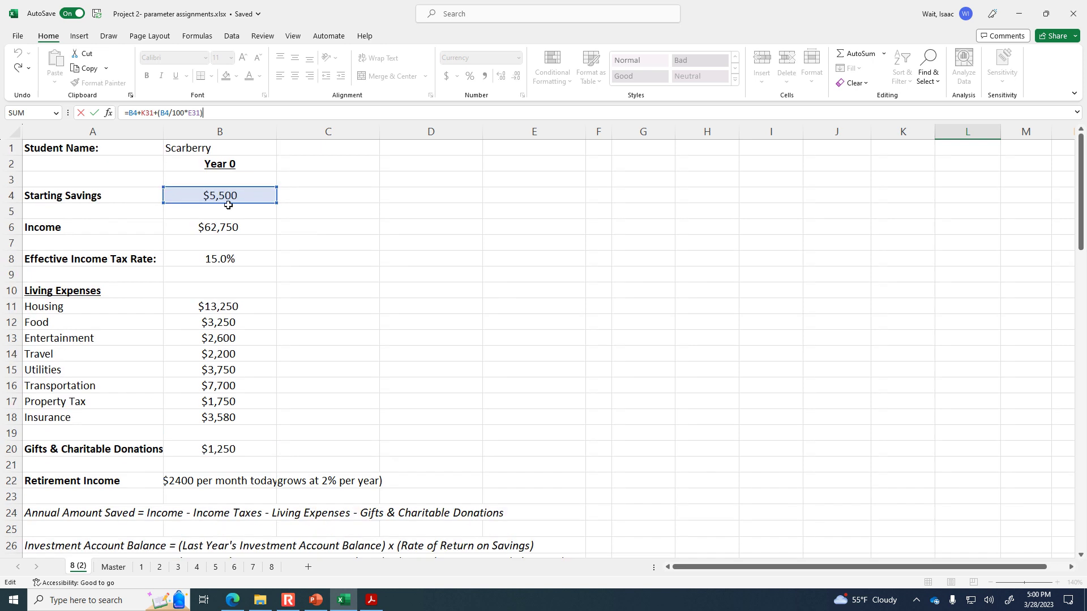
{"action": "scroll", "coordinate": [233, 207], "scroll_direction": "down", "scroll_amount": 3}
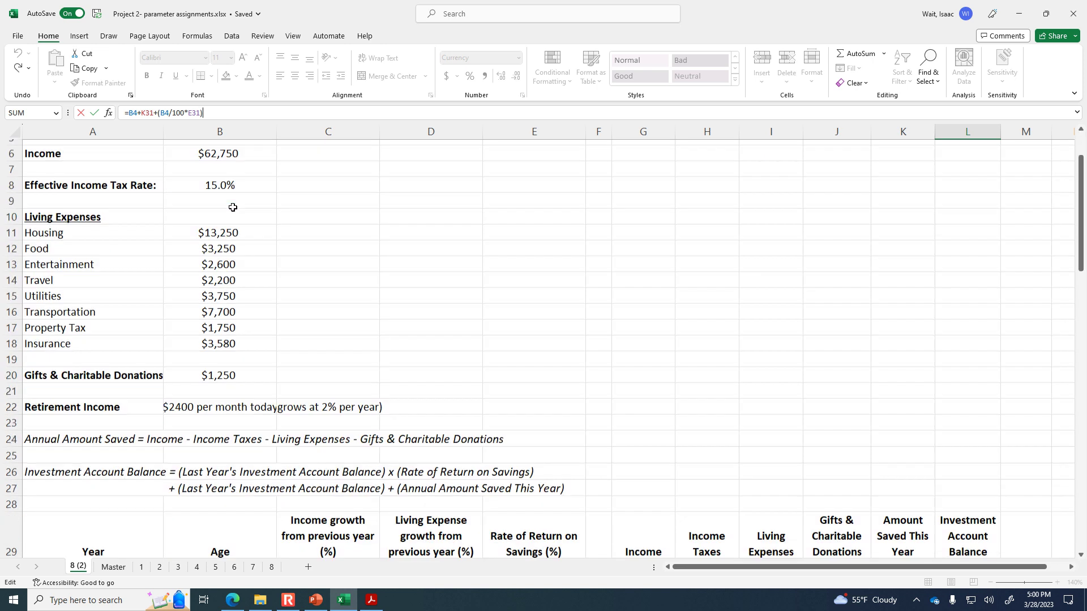